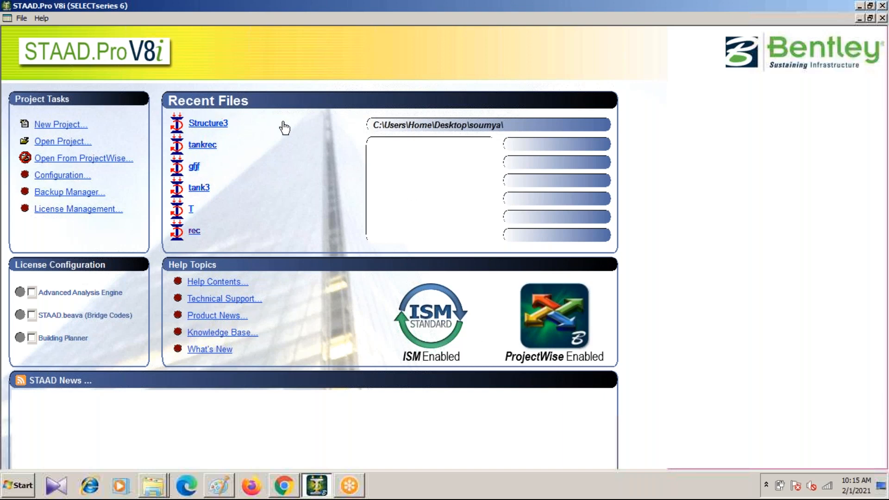
{"action": "mouse_move", "coordinate": [214, 122]}
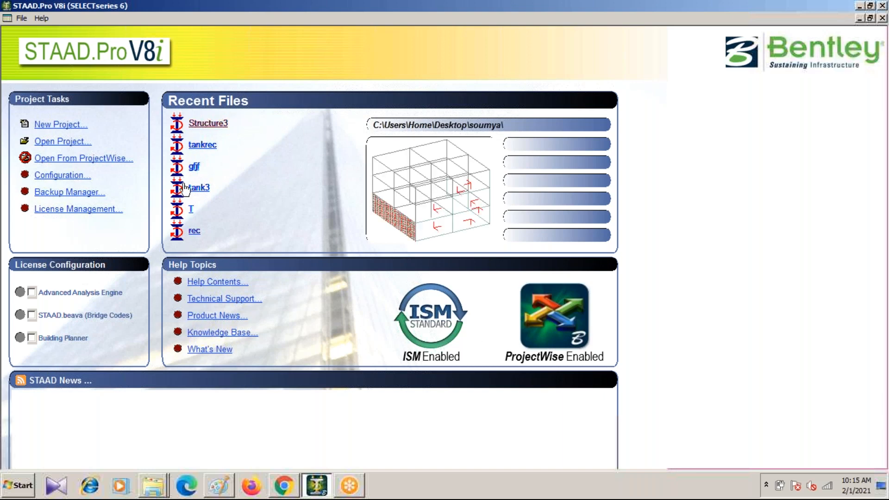
{"action": "mouse_move", "coordinate": [179, 196]}
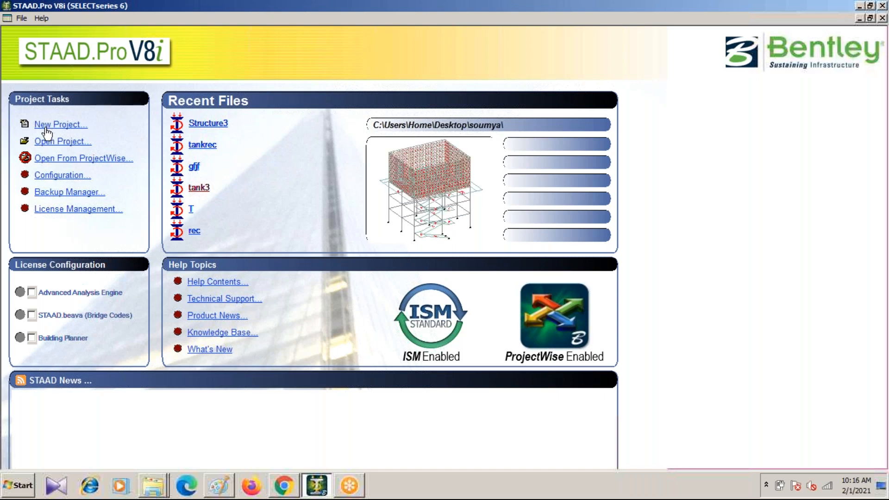
{"action": "left_click", "coordinate": [20, 19]}
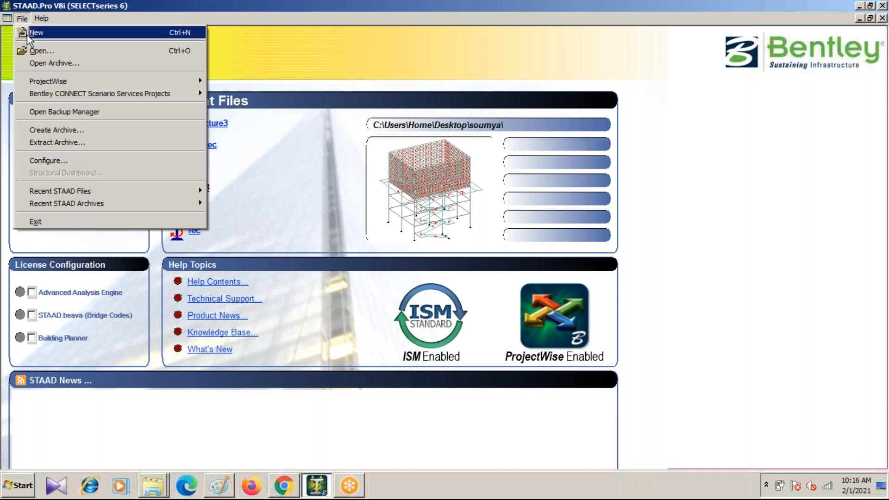
{"action": "left_click", "coordinate": [305, 43]}
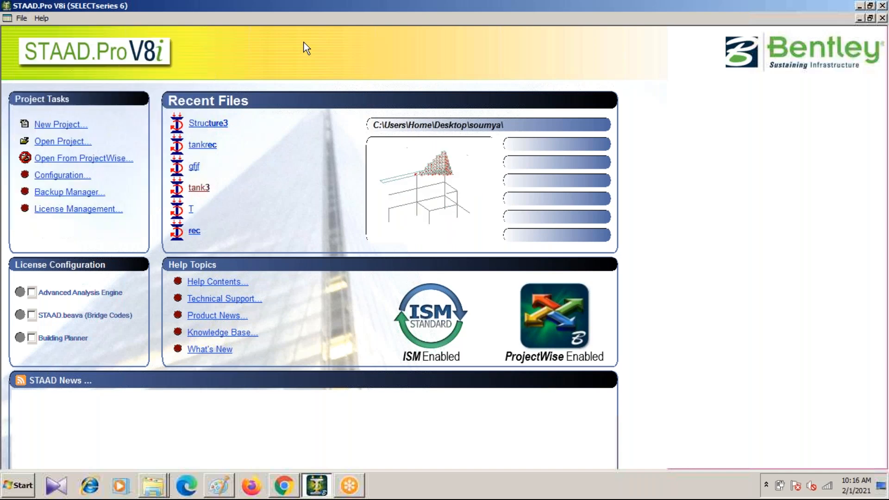
Step: Start a new Space model project and name the file CIT
{"action": "left_click", "coordinate": [65, 130]}
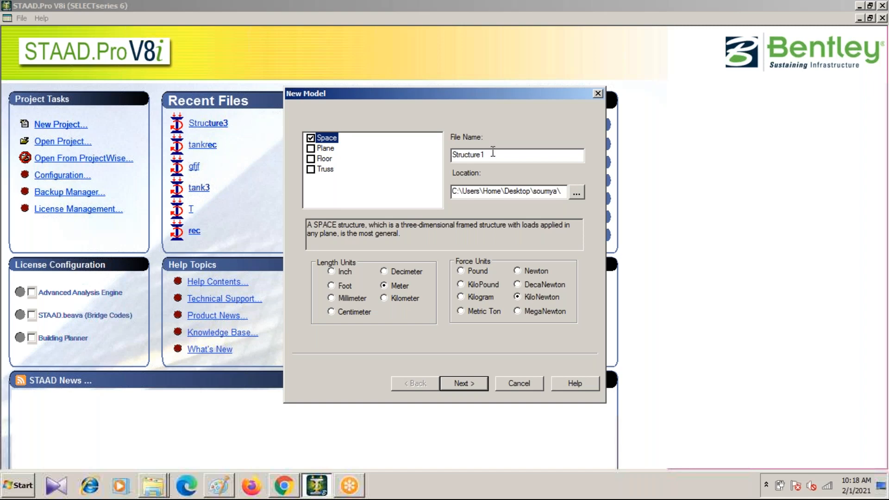
{"action": "key", "text": "Tab"}
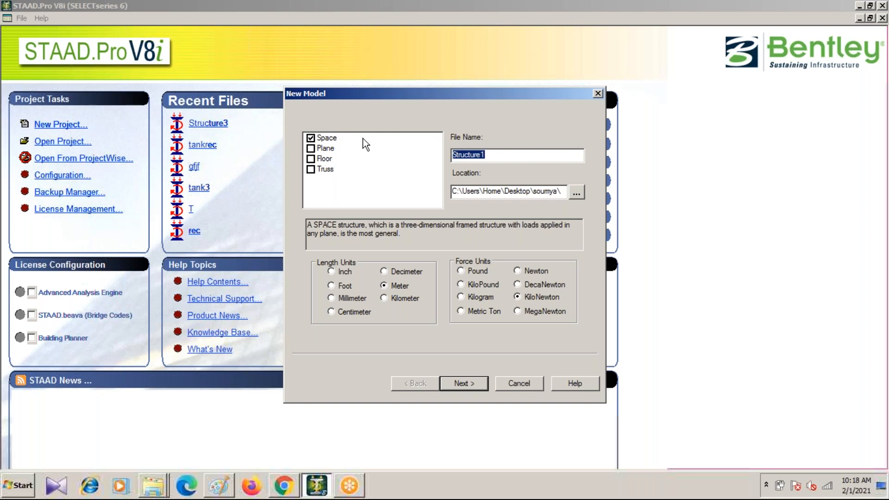
{"action": "key", "text": "BackSpace"}
{"action": "type", "text": "CIT"}
Step: Set the new model's save location to the Desktop
{"action": "left_click", "coordinate": [576, 193]}
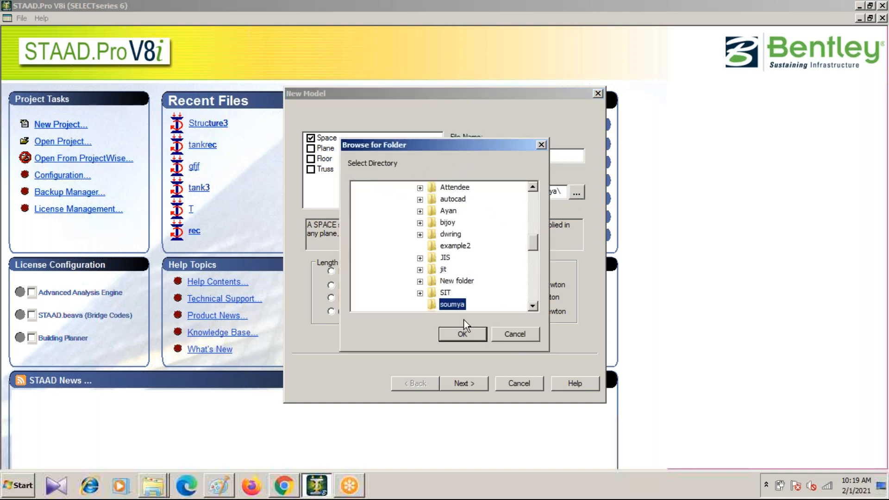
{"action": "left_click_drag", "start_coordinate": [532, 242], "coordinate": [532, 185]}
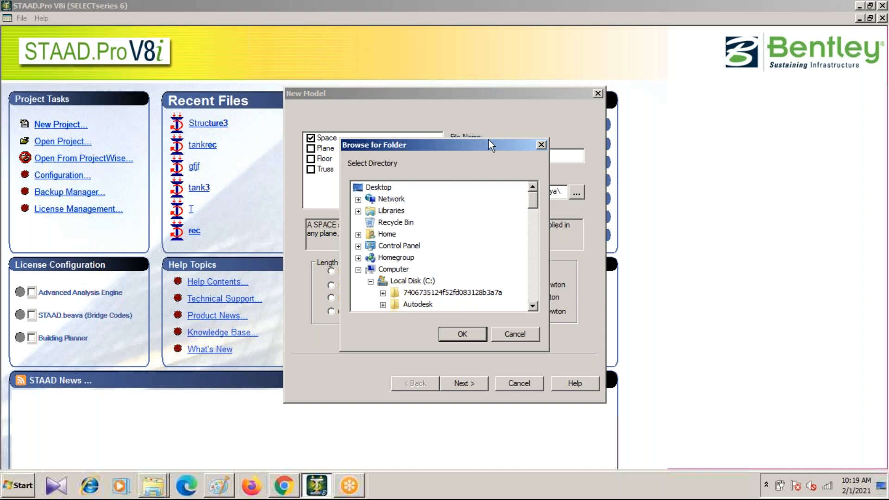
{"action": "left_click_drag", "start_coordinate": [482, 145], "coordinate": [464, 203]}
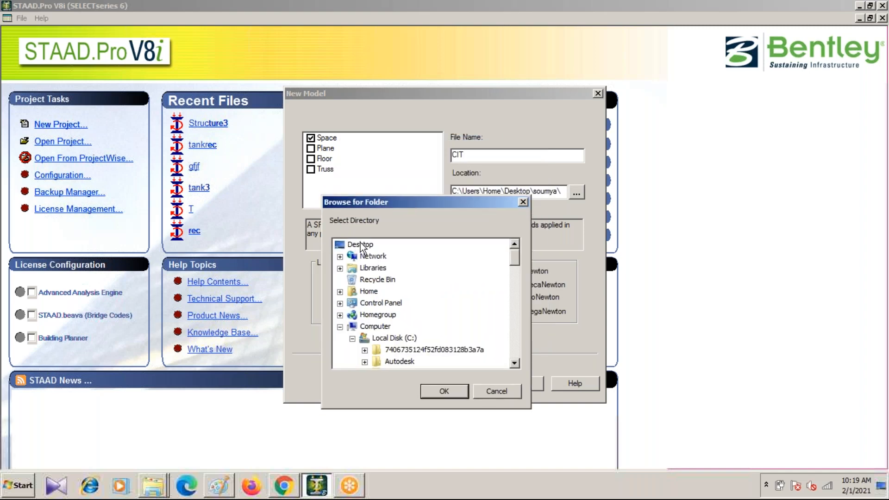
{"action": "left_click", "coordinate": [443, 391]}
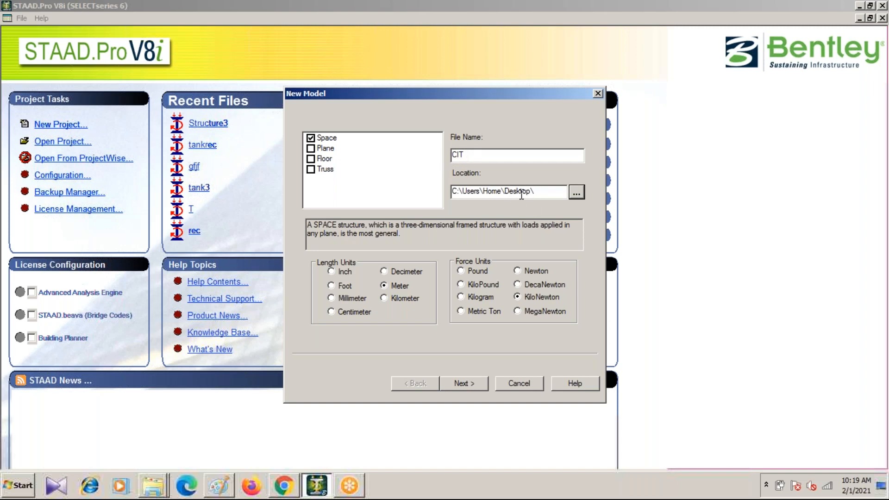
Step: Change the new model's save location to the software folder on Local Disk (D:)
{"action": "left_click", "coordinate": [576, 193]}
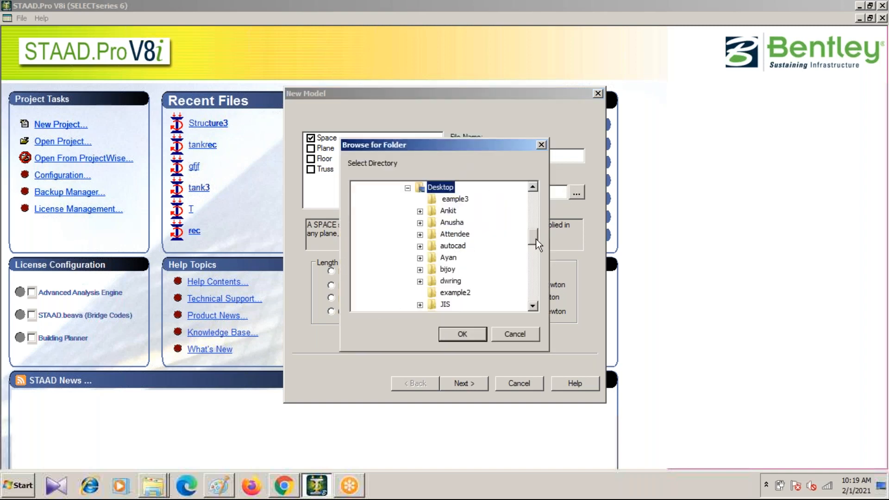
{"action": "left_click_drag", "start_coordinate": [536, 238], "coordinate": [534, 196]}
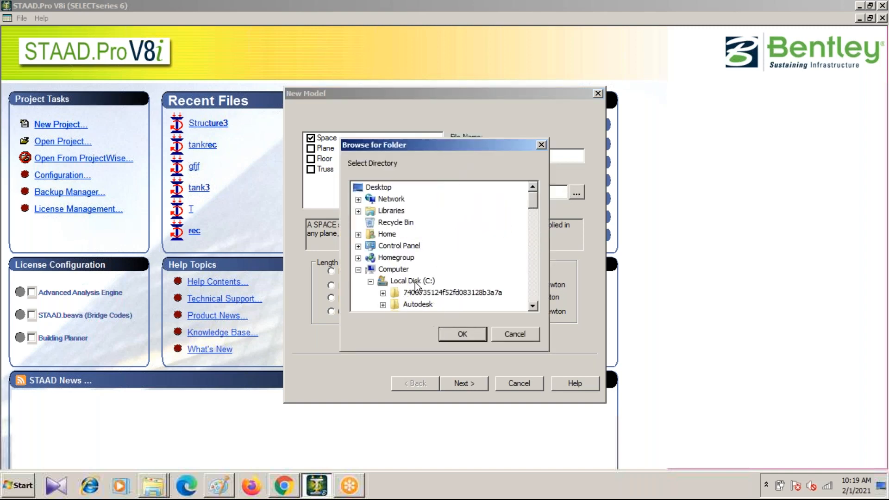
{"action": "scroll", "coordinate": [415, 281], "scroll_direction": "down", "scroll_amount": 5}
{"action": "scroll", "coordinate": [420, 268], "scroll_direction": "up", "scroll_amount": 5}
{"action": "left_click", "coordinate": [358, 269]}
{"action": "left_click", "coordinate": [356, 270]}
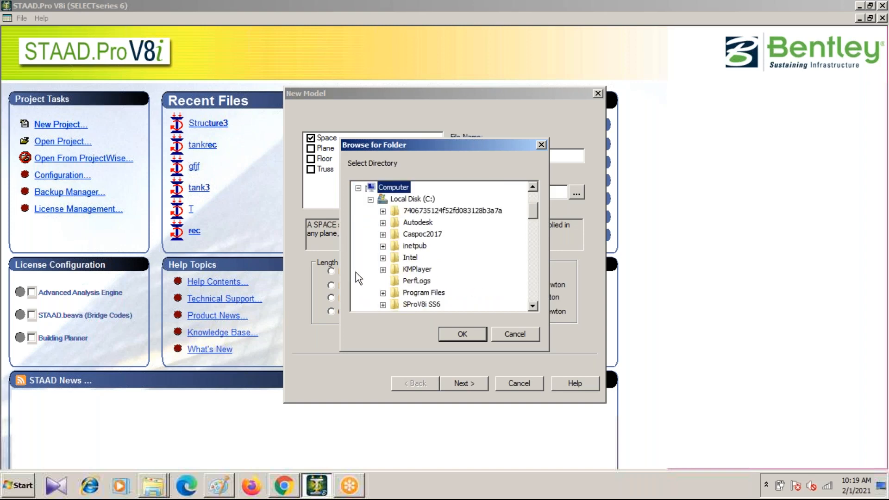
{"action": "scroll", "coordinate": [416, 248], "scroll_direction": "down", "scroll_amount": 3}
{"action": "scroll", "coordinate": [416, 249], "scroll_direction": "up", "scroll_amount": 3}
{"action": "left_click", "coordinate": [372, 200]}
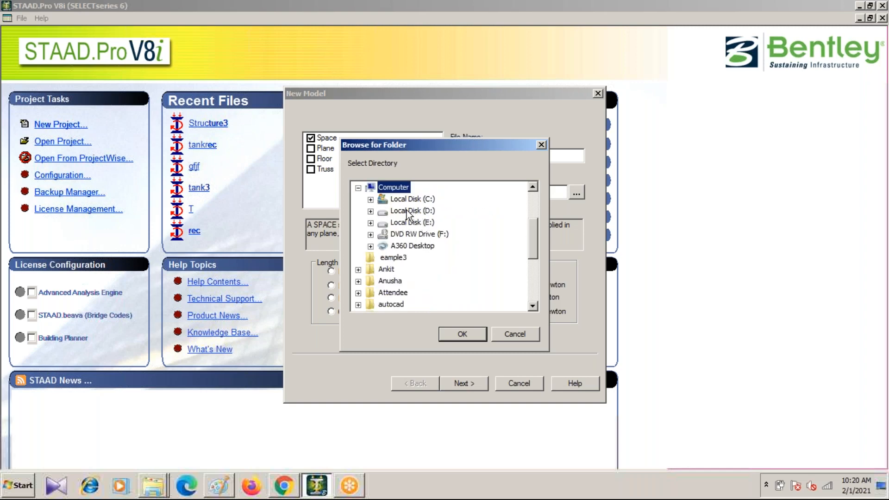
{"action": "left_click", "coordinate": [371, 211]}
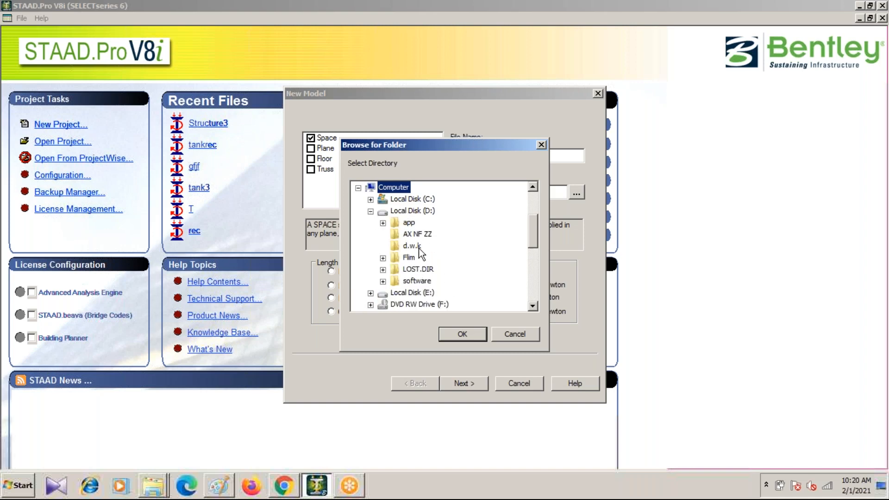
{"action": "left_click", "coordinate": [419, 281]}
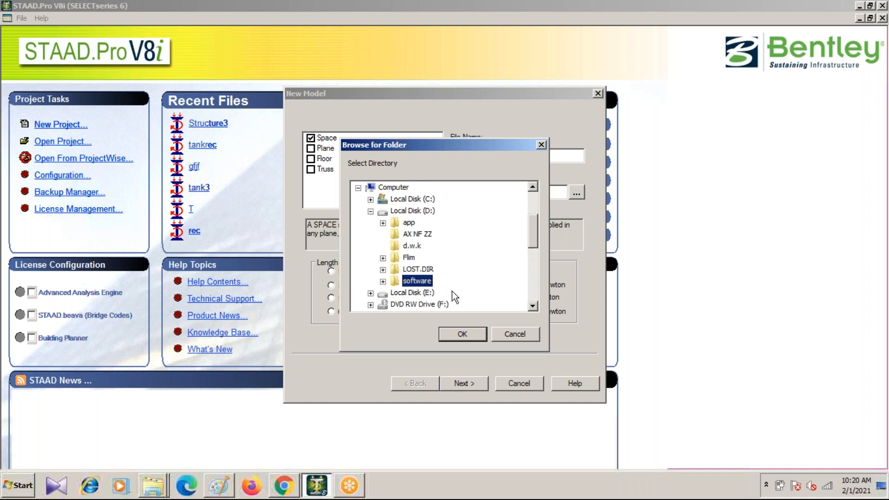
{"action": "left_click", "coordinate": [463, 334]}
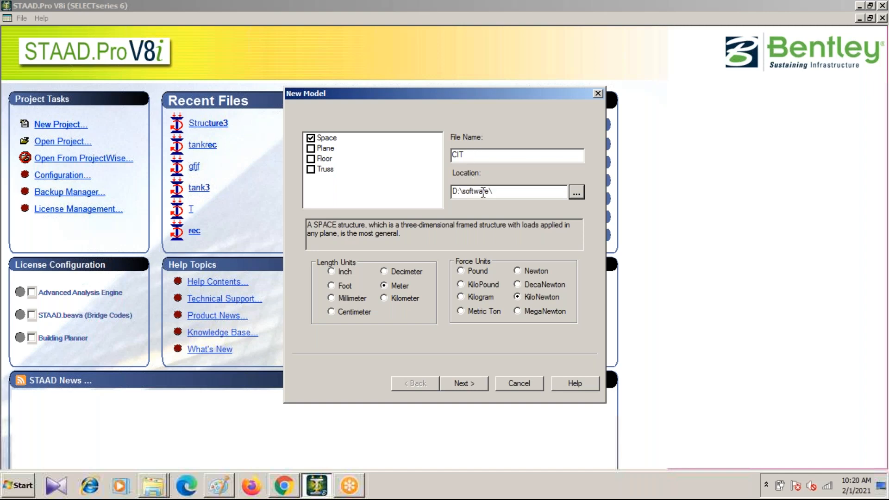
Step: Set the model's save location back to the Desktop folder
{"action": "left_click", "coordinate": [578, 193]}
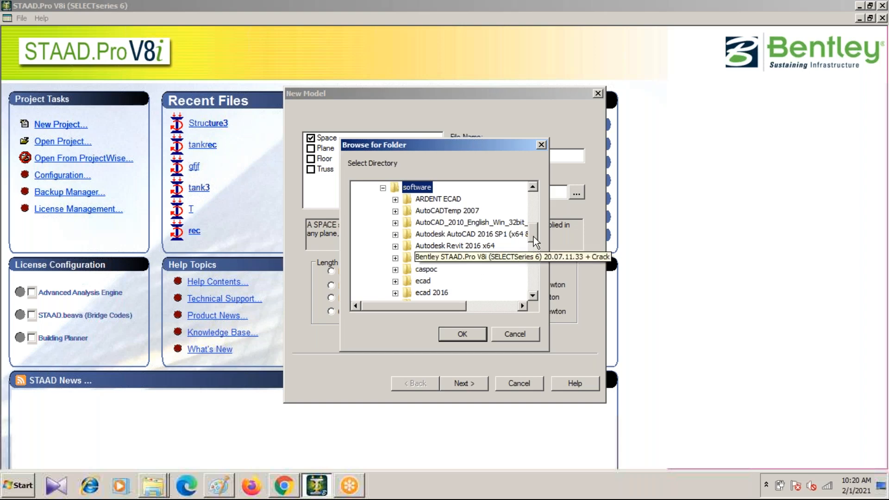
{"action": "left_click_drag", "start_coordinate": [534, 232], "coordinate": [543, 198]}
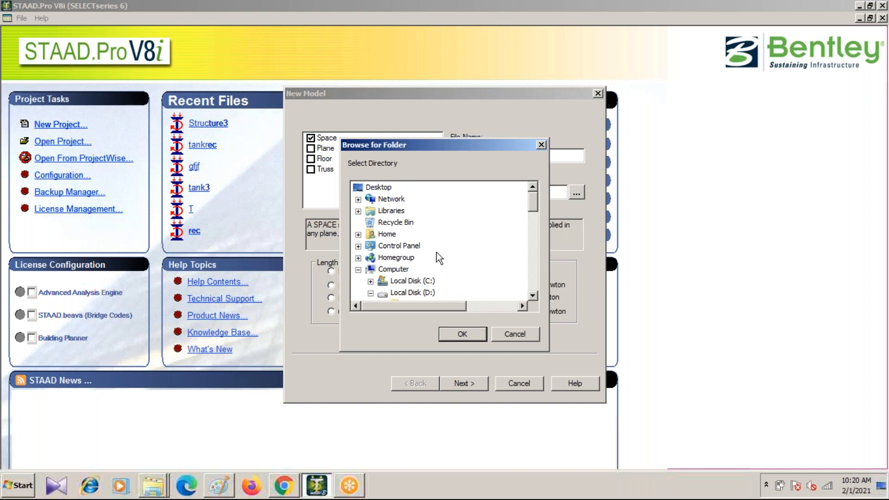
{"action": "left_click", "coordinate": [376, 187]}
{"action": "left_click", "coordinate": [461, 335]}
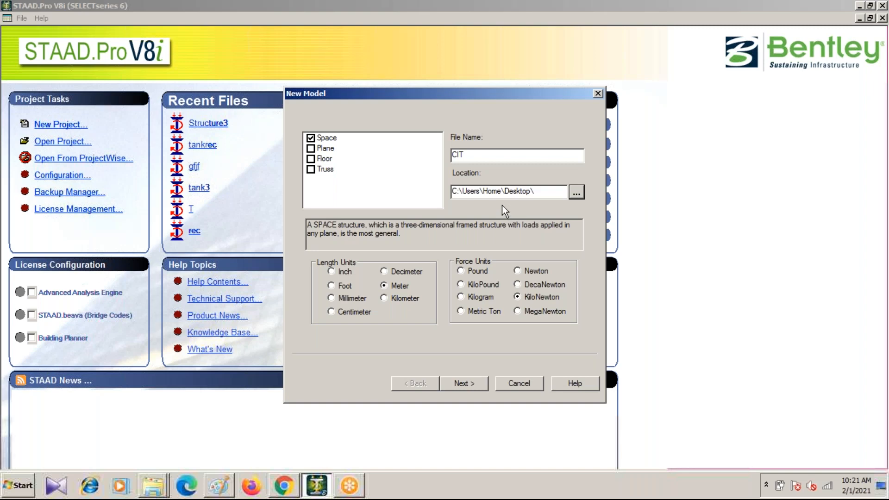
Step: Store the model in a new CIT folder on the Desktop and finish its setup with Add Beam as the starting task
{"action": "left_click_drag", "start_coordinate": [468, 155], "coordinate": [440, 154]}
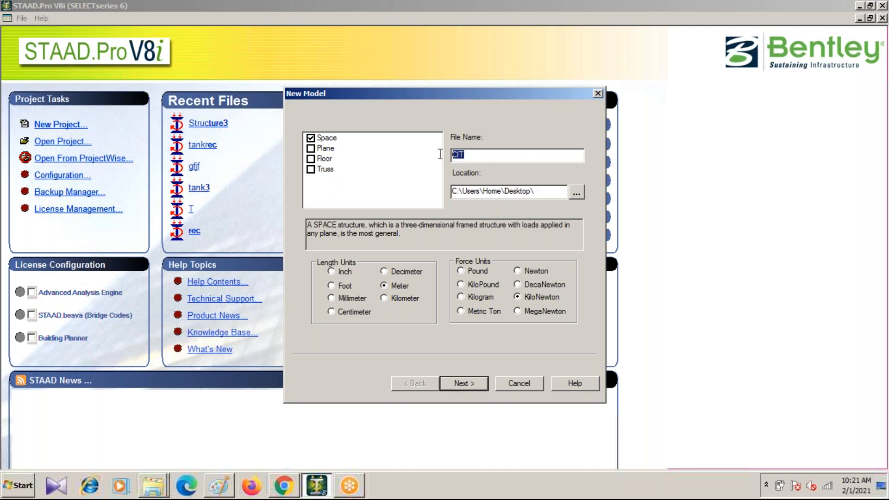
{"action": "left_click", "coordinate": [546, 191]}
{"action": "left_click", "coordinate": [463, 383]}
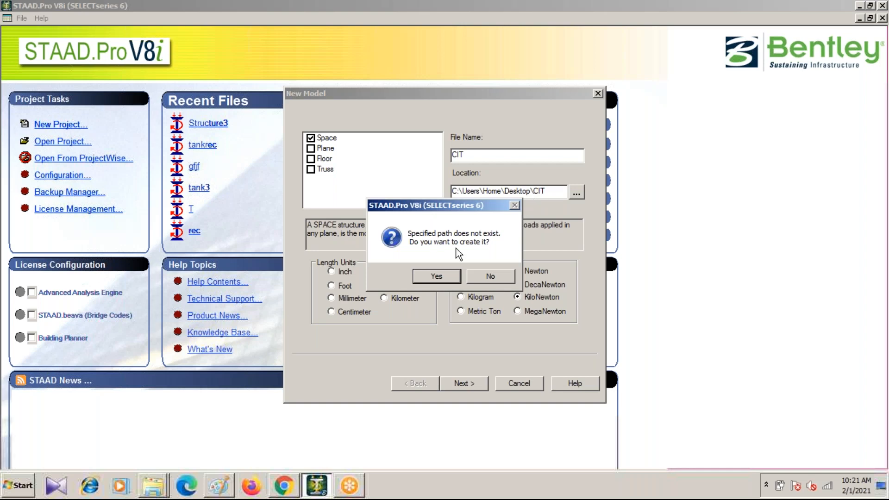
{"action": "left_click", "coordinate": [438, 277]}
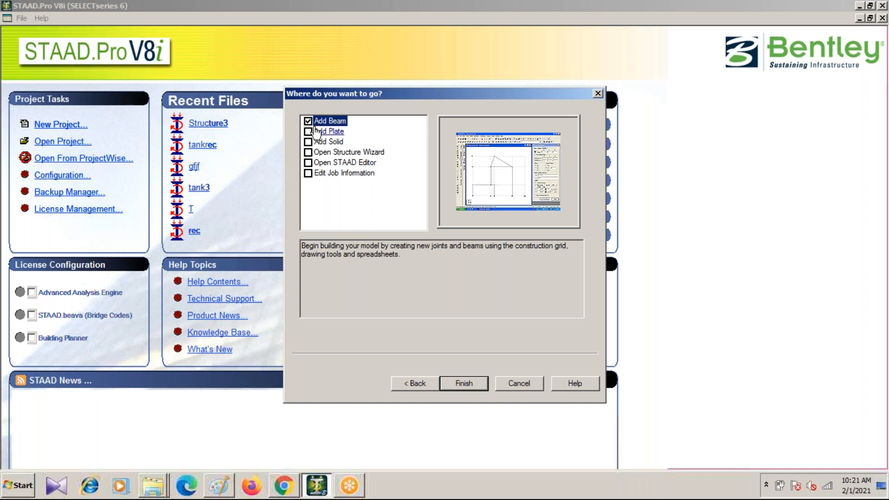
{"action": "left_click", "coordinate": [467, 384]}
{"action": "left_click", "coordinate": [467, 384]}
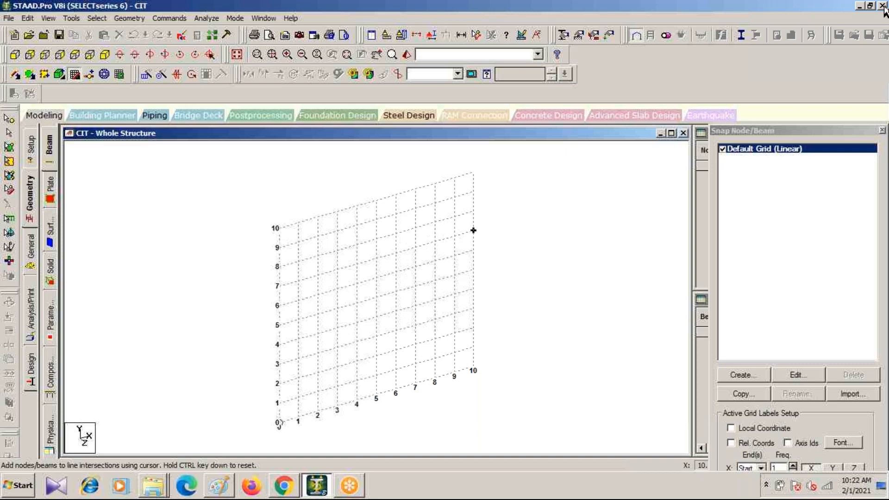
Step: Exit the slideshow, check the Desktop for the new CIT folder, and return to the STAAD.Pro model
{"action": "left_click", "coordinate": [861, 7]}
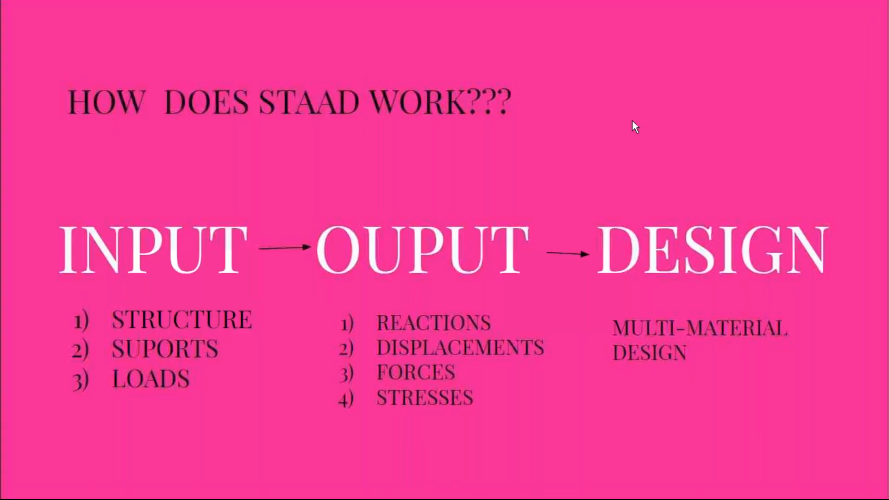
{"action": "key", "text": "Escape"}
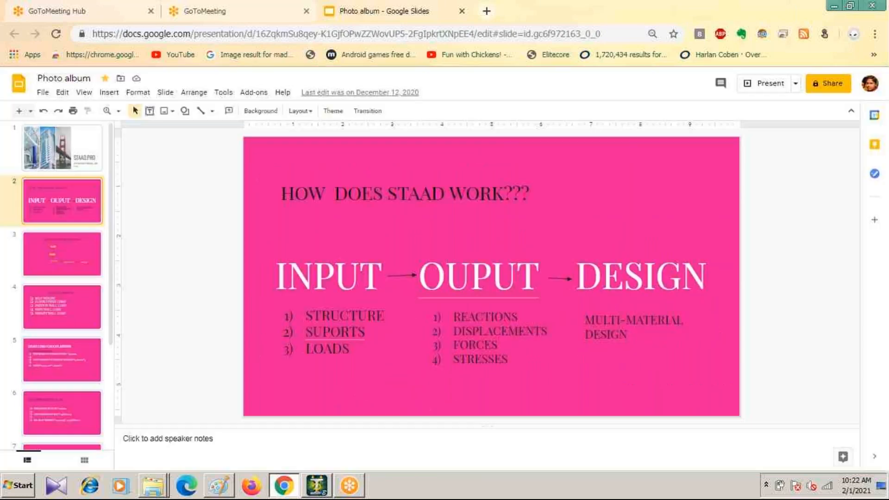
{"action": "left_click", "coordinate": [835, 7]}
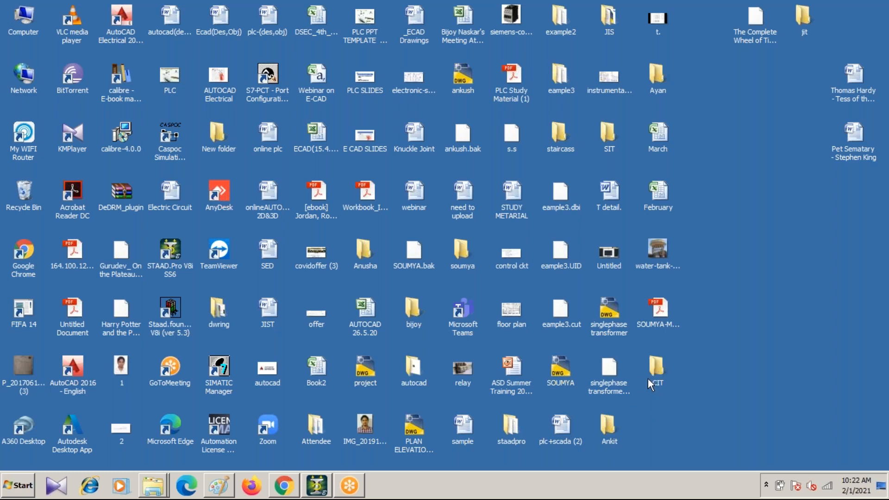
{"action": "left_click", "coordinate": [316, 487]}
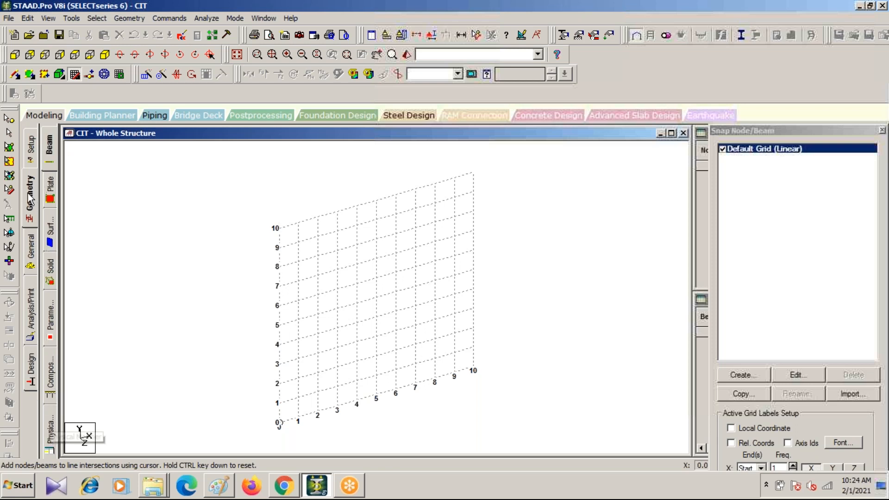
Step: Review the Setup job information page, return to beam geometry, and consult the slide on how STAAD works in Chrome
{"action": "left_click", "coordinate": [30, 142]}
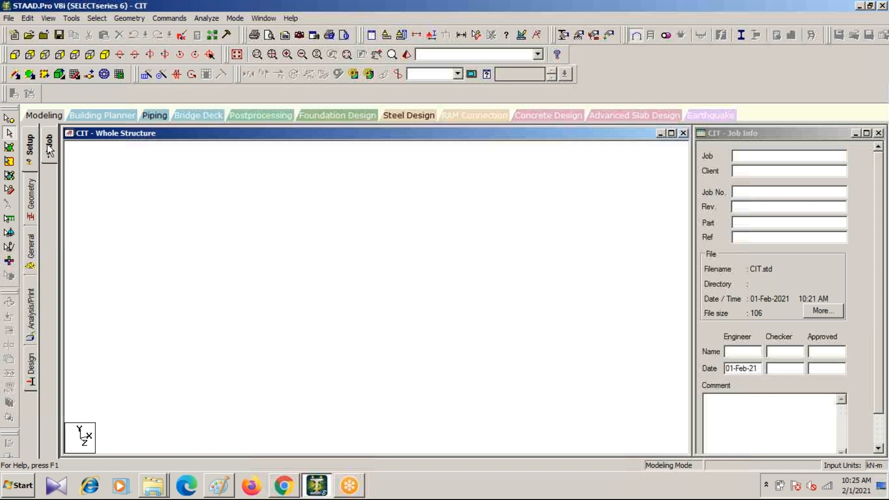
{"action": "left_click", "coordinate": [31, 197]}
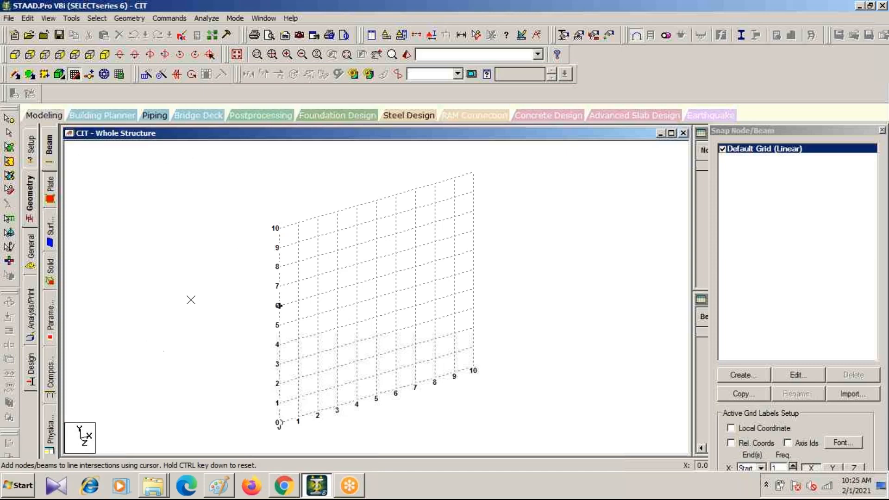
{"action": "left_click", "coordinate": [284, 487]}
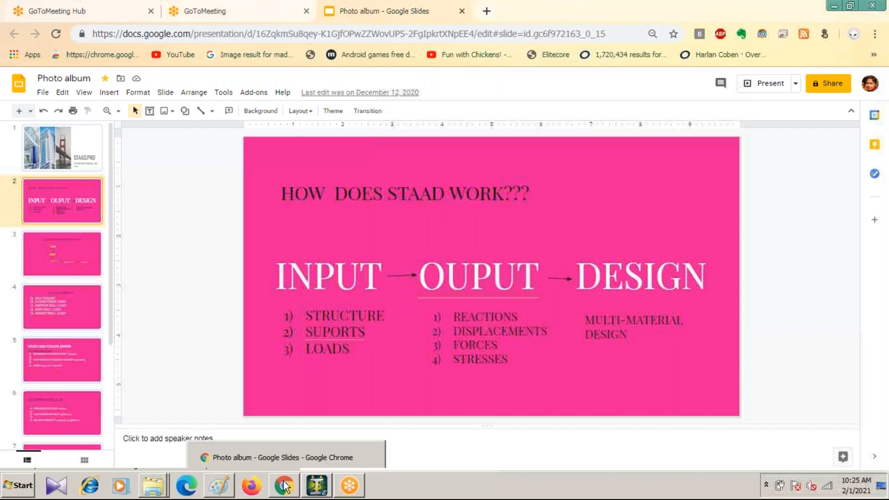
{"action": "left_click", "coordinate": [317, 485]}
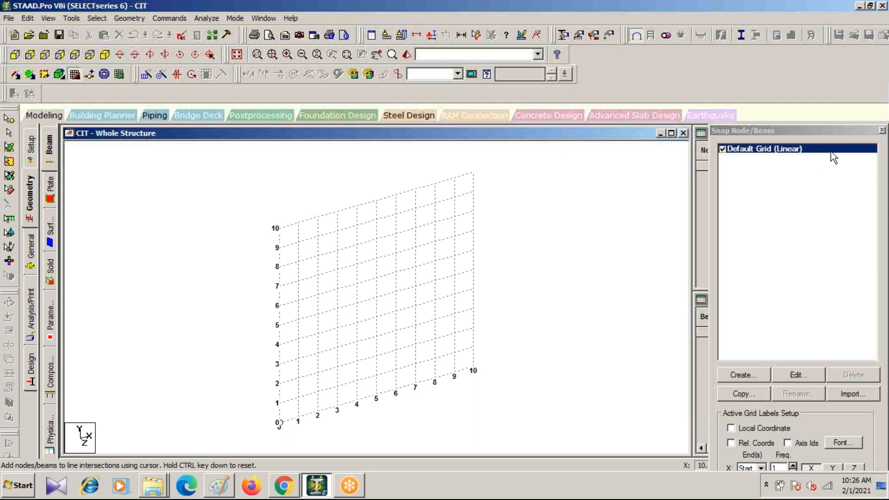
Step: Close the Snap Node/Beam grid in the CIT model
{"action": "left_click", "coordinate": [882, 131]}
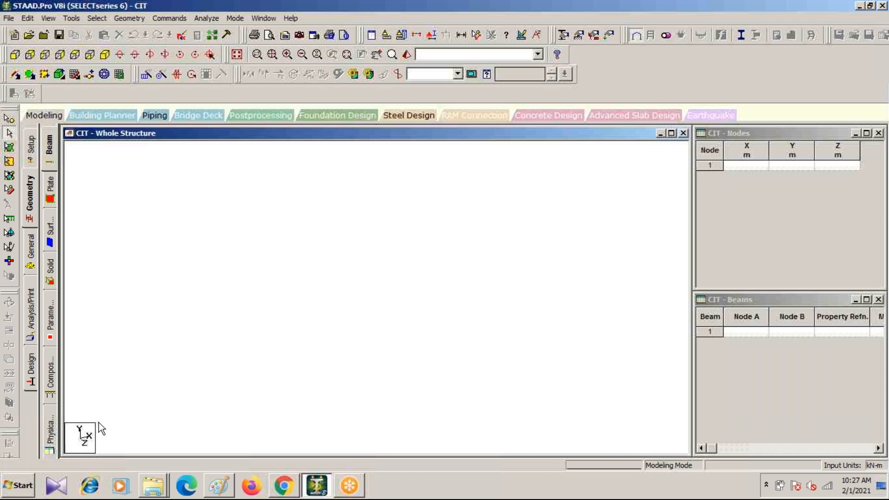
Step: Switch to Paint and draw three straight axis lines from a common origin: one vertical, one horizontal and one diagonal
{"action": "left_click", "coordinate": [224, 490]}
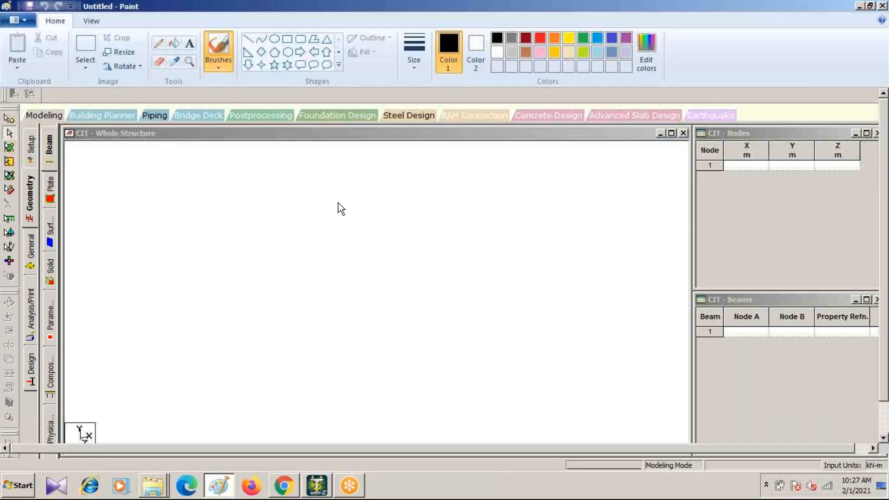
{"action": "left_click", "coordinate": [338, 201]}
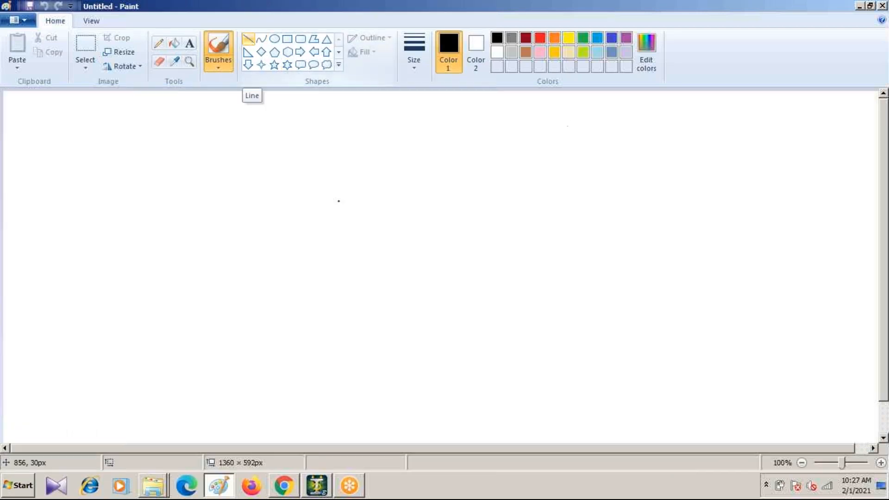
{"action": "left_click", "coordinate": [252, 41]}
{"action": "left_click_drag", "start_coordinate": [231, 183], "coordinate": [230, 285]}
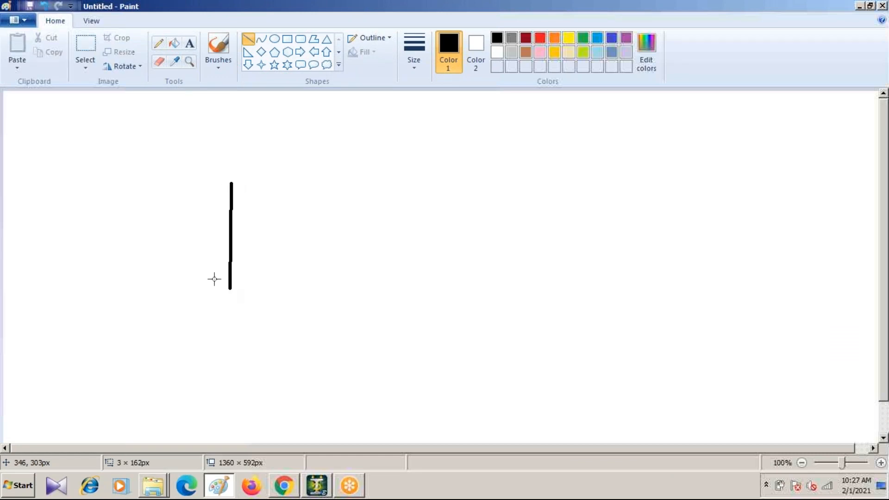
{"action": "mouse_move", "coordinate": [322, 288]}
{"action": "left_mouse_down"}
{"action": "mouse_move", "coordinate": [229, 288]}
{"action": "mouse_move", "coordinate": [318, 331]}
{"action": "mouse_move", "coordinate": [303, 322]}
{"action": "mouse_move", "coordinate": [297, 334]}
{"action": "left_mouse_up"}
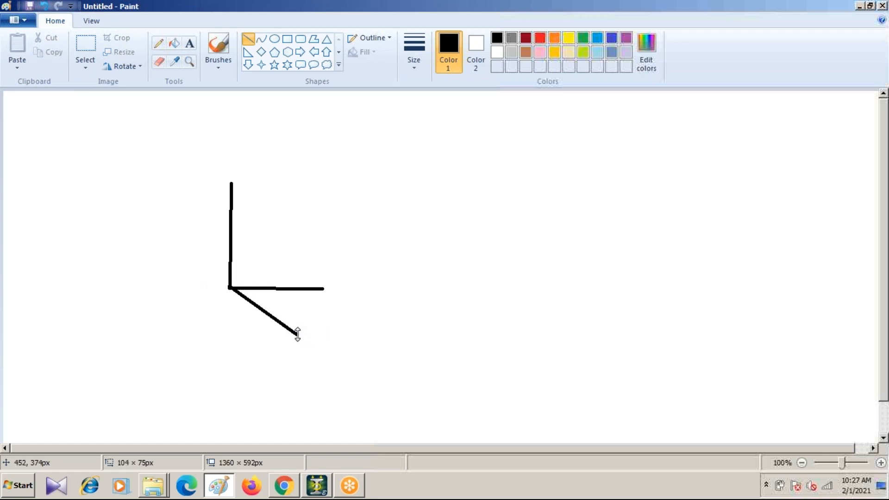
Step: Add arrowheads to the three axes with the Pencil and label the horizontal one x, the diagonal one y and the vertical one z
{"action": "left_click", "coordinate": [159, 44]}
{"action": "mouse_move", "coordinate": [319, 282]}
{"action": "left_mouse_down"}
{"action": "mouse_move", "coordinate": [328, 293]}
{"action": "mouse_move", "coordinate": [320, 300]}
{"action": "mouse_move", "coordinate": [346, 283]}
{"action": "mouse_move", "coordinate": [352, 298]}
{"action": "left_mouse_up"}
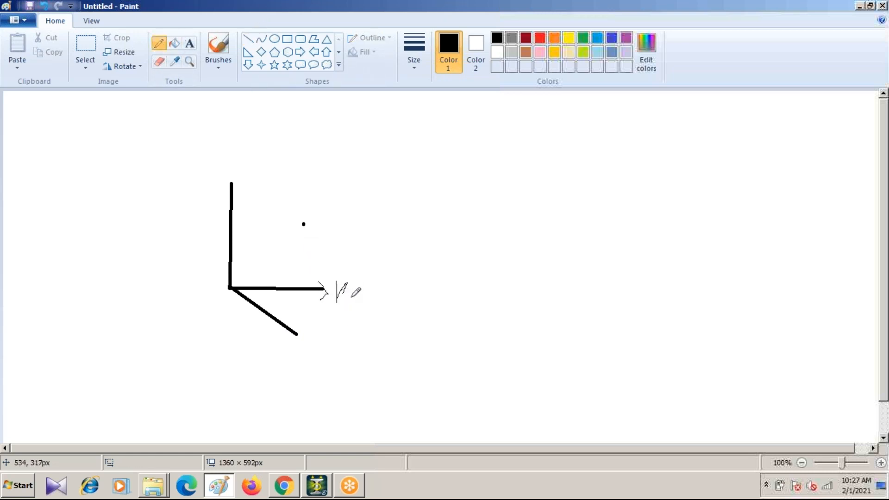
{"action": "mouse_move", "coordinate": [298, 326]}
{"action": "left_mouse_down"}
{"action": "mouse_move", "coordinate": [304, 338]}
{"action": "mouse_move", "coordinate": [290, 343]}
{"action": "left_mouse_up"}
{"action": "mouse_move", "coordinate": [313, 341]}
{"action": "left_mouse_down"}
{"action": "mouse_move", "coordinate": [321, 335]}
{"action": "mouse_move", "coordinate": [316, 352]}
{"action": "mouse_move", "coordinate": [326, 337]}
{"action": "left_mouse_up"}
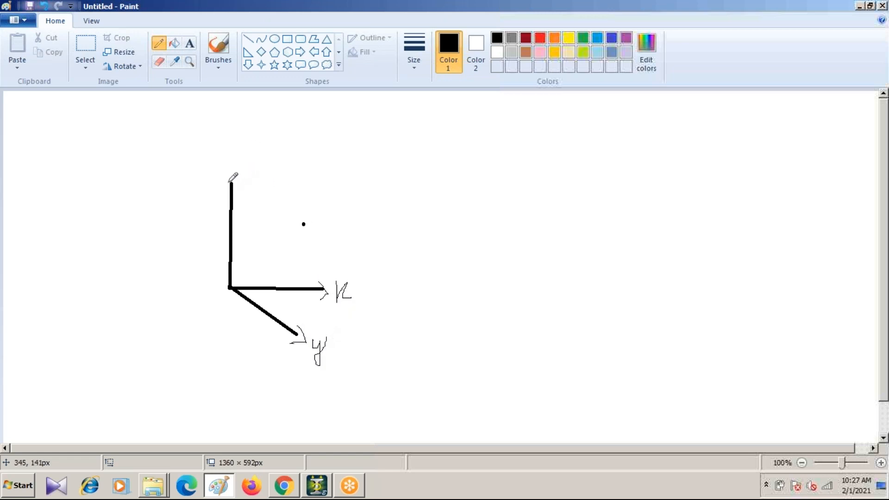
{"action": "mouse_move", "coordinate": [231, 184]}
{"action": "left_mouse_down"}
{"action": "mouse_move", "coordinate": [225, 197]}
{"action": "mouse_move", "coordinate": [241, 201]}
{"action": "left_mouse_up"}
{"action": "mouse_move", "coordinate": [202, 165]}
{"action": "left_mouse_down"}
{"action": "mouse_move", "coordinate": [208, 182]}
{"action": "mouse_move", "coordinate": [219, 183]}
{"action": "mouse_move", "coordinate": [217, 174]}
{"action": "left_mouse_up"}
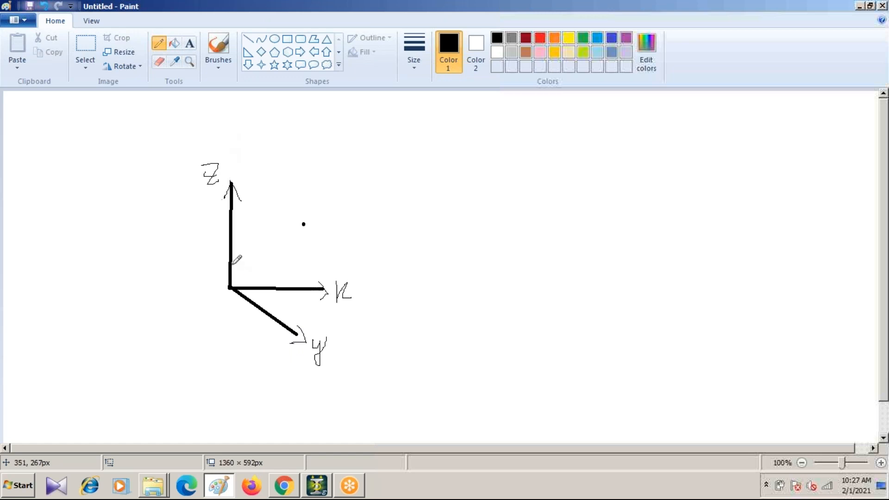
Step: Check the axis orientation in STAAD.Pro, return to Paint and draw a second vertical axis beside the first set, with an arrowhead and label y
{"action": "left_click", "coordinate": [318, 490]}
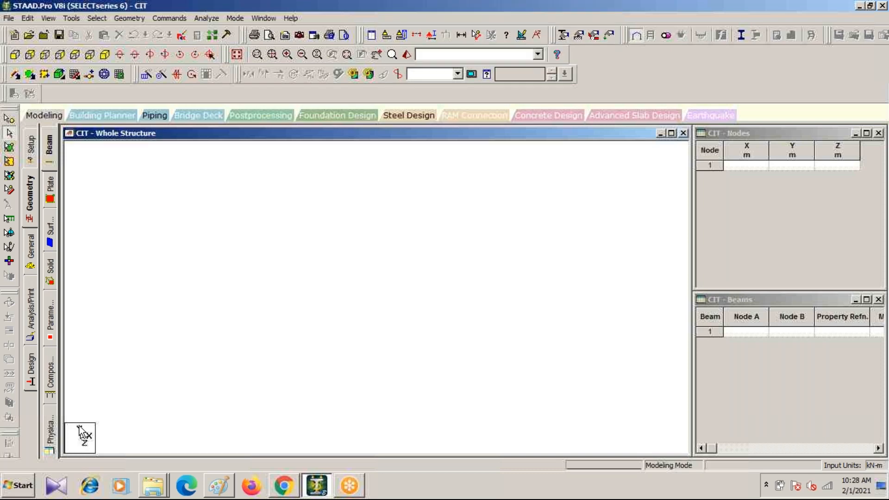
{"action": "left_click", "coordinate": [346, 488]}
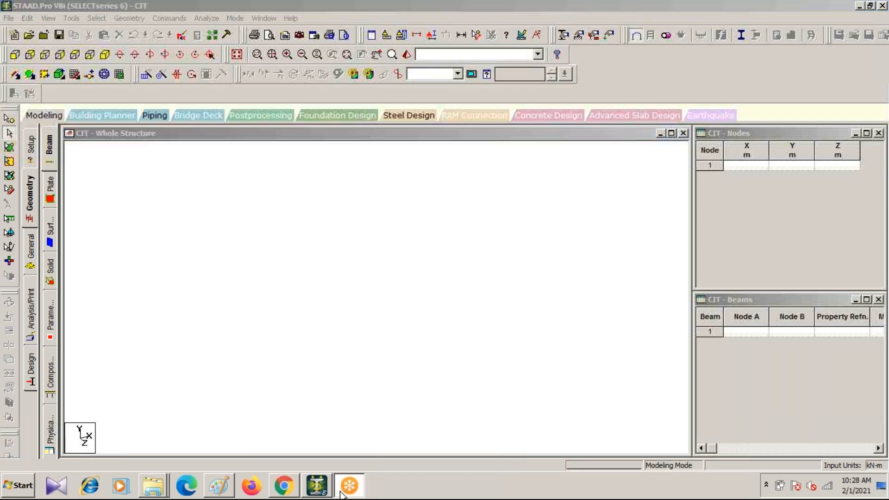
{"action": "left_click", "coordinate": [222, 486]}
{"action": "left_click", "coordinate": [249, 40]}
{"action": "left_click_drag", "start_coordinate": [491, 149], "coordinate": [491, 268]}
{"action": "left_click", "coordinate": [158, 45]}
{"action": "mouse_move", "coordinate": [482, 166]}
{"action": "left_mouse_down"}
{"action": "mouse_move", "coordinate": [490, 149]}
{"action": "mouse_move", "coordinate": [502, 168]}
{"action": "left_mouse_up"}
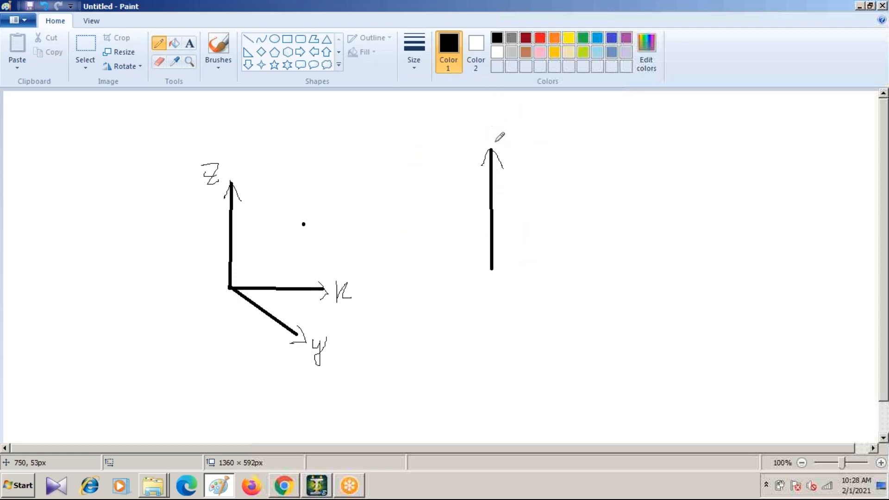
{"action": "left_click_drag", "start_coordinate": [478, 109], "coordinate": [473, 147]}
Step: Complete the second axis set with a horizontal x axis and a diagonal z axis, both with arrowheads and labels
{"action": "left_click", "coordinate": [247, 39]}
{"action": "mouse_move", "coordinate": [494, 269]}
{"action": "left_mouse_down"}
{"action": "mouse_move", "coordinate": [608, 269]}
{"action": "mouse_move", "coordinate": [605, 283]}
{"action": "mouse_move", "coordinate": [641, 257]}
{"action": "mouse_move", "coordinate": [646, 273]}
{"action": "left_mouse_up"}
{"action": "left_click", "coordinate": [159, 43]}
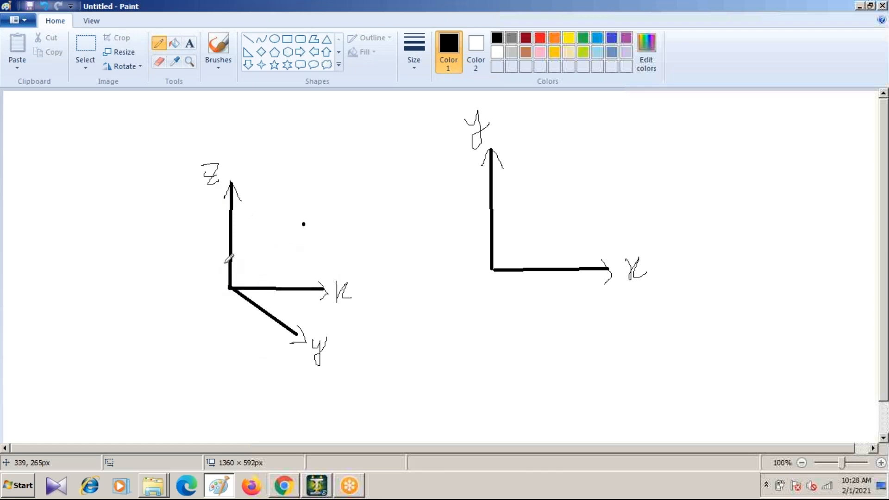
{"action": "left_click", "coordinate": [249, 41]}
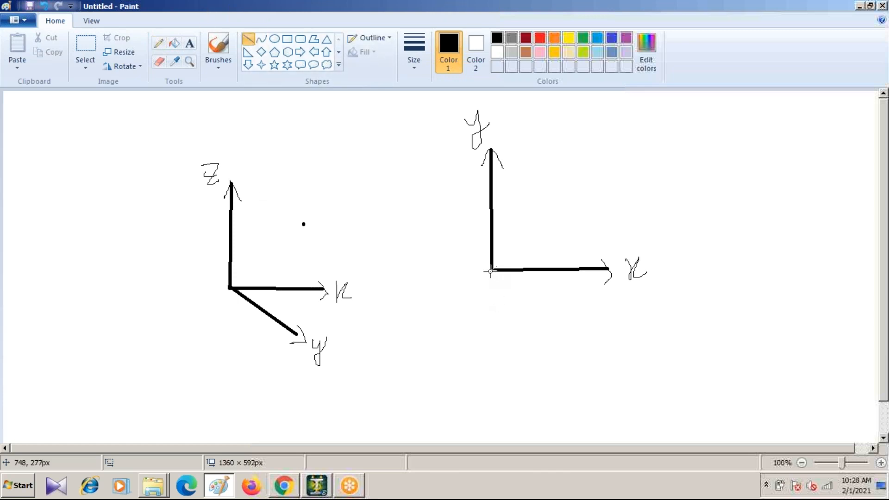
{"action": "mouse_move", "coordinate": [493, 268]}
{"action": "left_mouse_down"}
{"action": "mouse_move", "coordinate": [631, 333]}
{"action": "mouse_move", "coordinate": [611, 320]}
{"action": "left_mouse_up"}
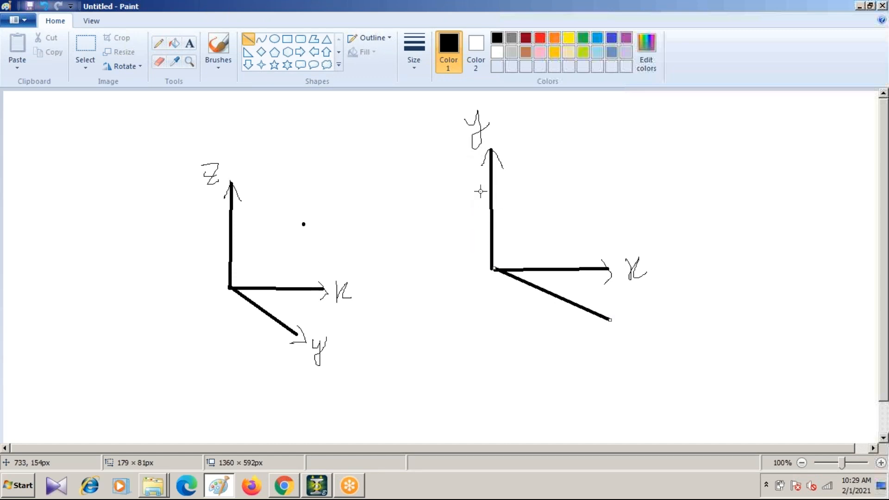
{"action": "left_click", "coordinate": [159, 44]}
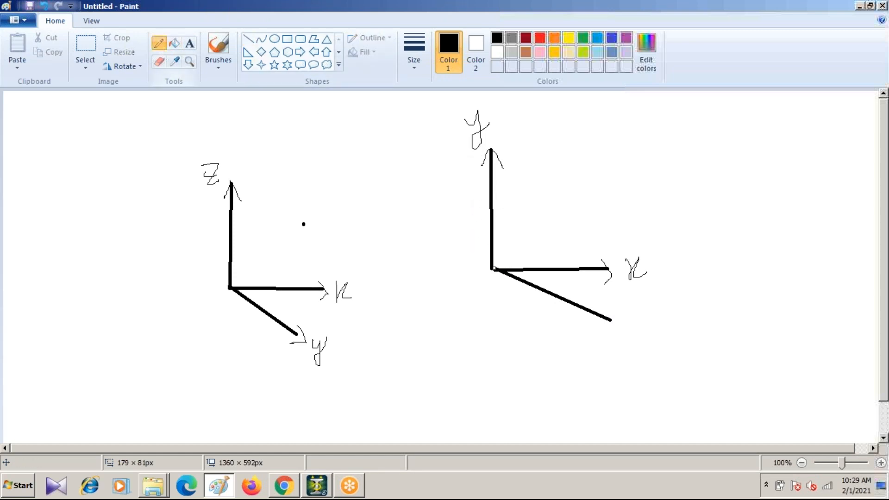
{"action": "mouse_move", "coordinate": [612, 312]}
{"action": "left_mouse_down"}
{"action": "mouse_move", "coordinate": [621, 326]}
{"action": "mouse_move", "coordinate": [603, 332]}
{"action": "left_mouse_up"}
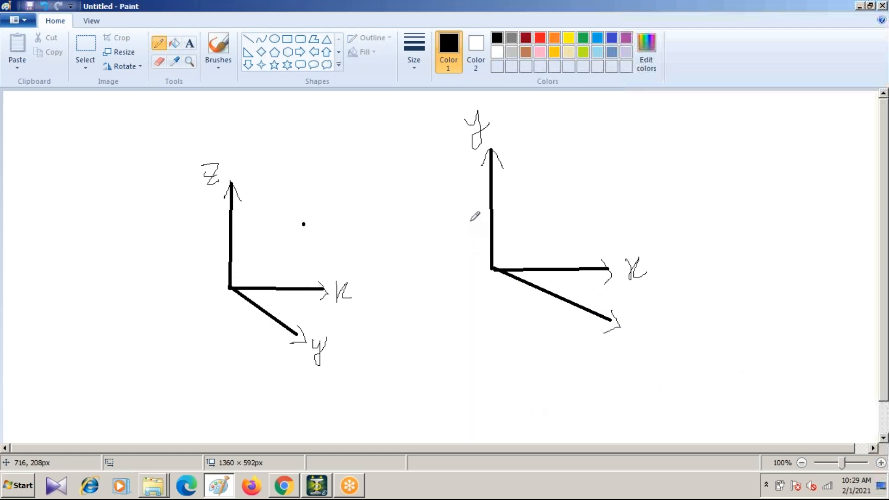
{"action": "mouse_move", "coordinate": [630, 323]}
{"action": "left_mouse_down"}
{"action": "mouse_move", "coordinate": [630, 345]}
{"action": "mouse_move", "coordinate": [657, 343]}
{"action": "mouse_move", "coordinate": [658, 333]}
{"action": "left_mouse_up"}
Step: Compare with the STAAD.Pro axes, return to Paint and start a new blank picture without saving the axis sketches
{"action": "left_click", "coordinate": [317, 486]}
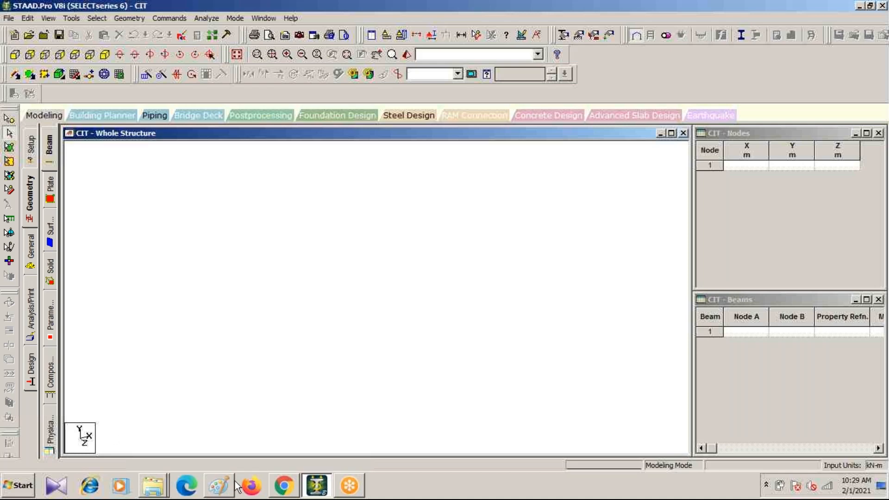
{"action": "left_click", "coordinate": [218, 487]}
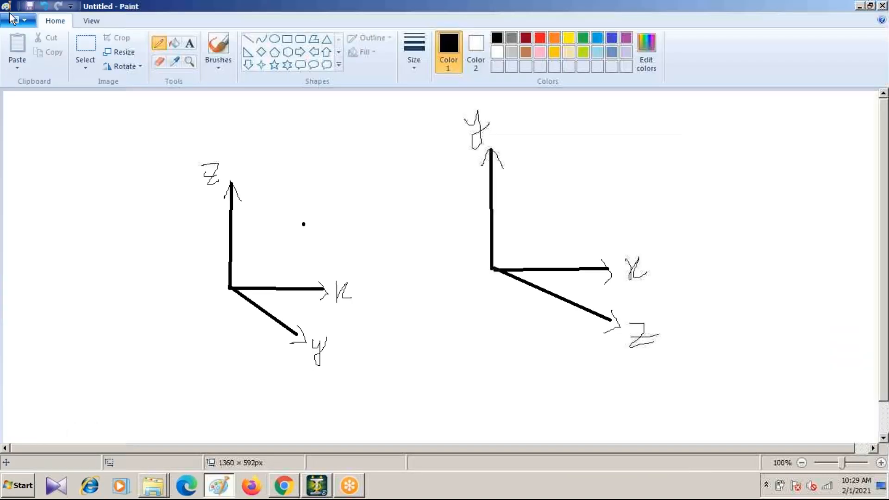
{"action": "left_click", "coordinate": [22, 18]}
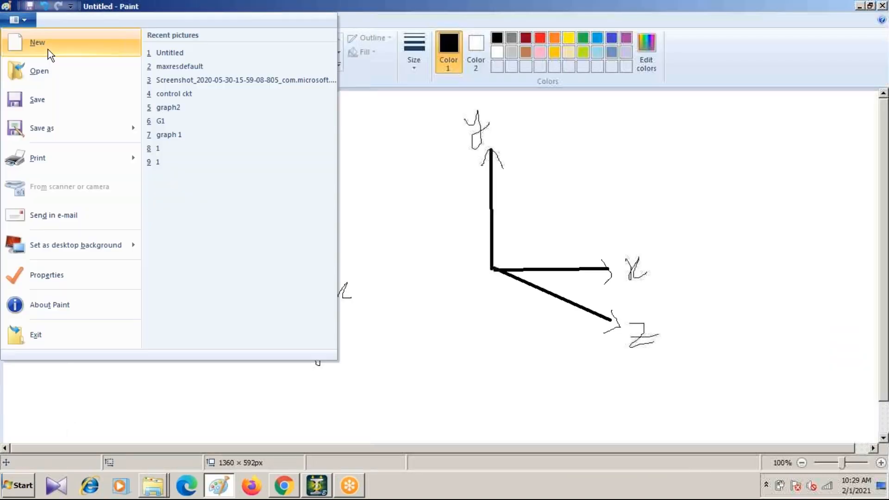
{"action": "left_click", "coordinate": [47, 49]}
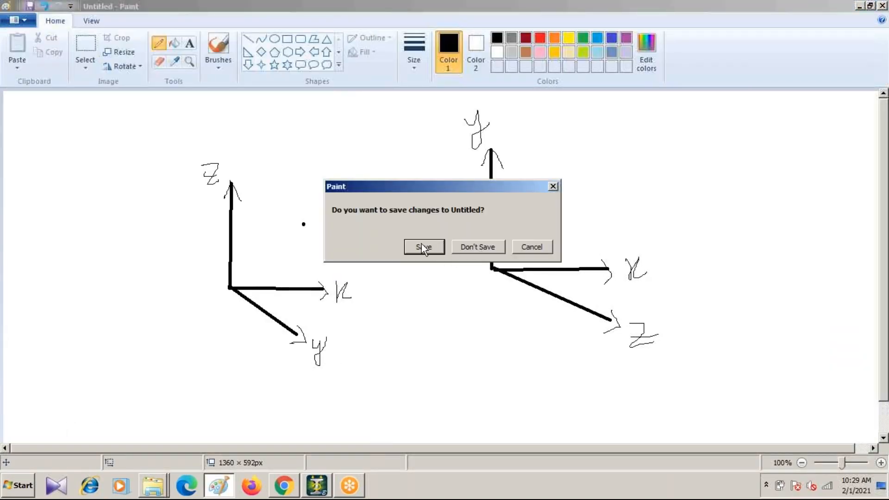
{"action": "left_click", "coordinate": [472, 246]}
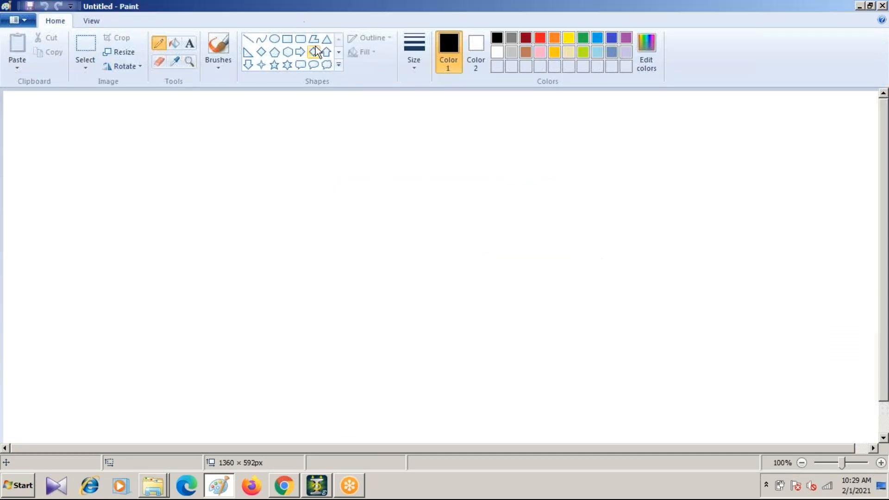
Step: Sketch a cantilever beam with a short vertical support line and a long horizontal line, and write its length 6.5 below
{"action": "left_click", "coordinate": [250, 39]}
{"action": "mouse_move", "coordinate": [242, 177]}
{"action": "left_mouse_down"}
{"action": "mouse_move", "coordinate": [243, 248]}
{"action": "mouse_move", "coordinate": [243, 239]}
{"action": "left_mouse_up"}
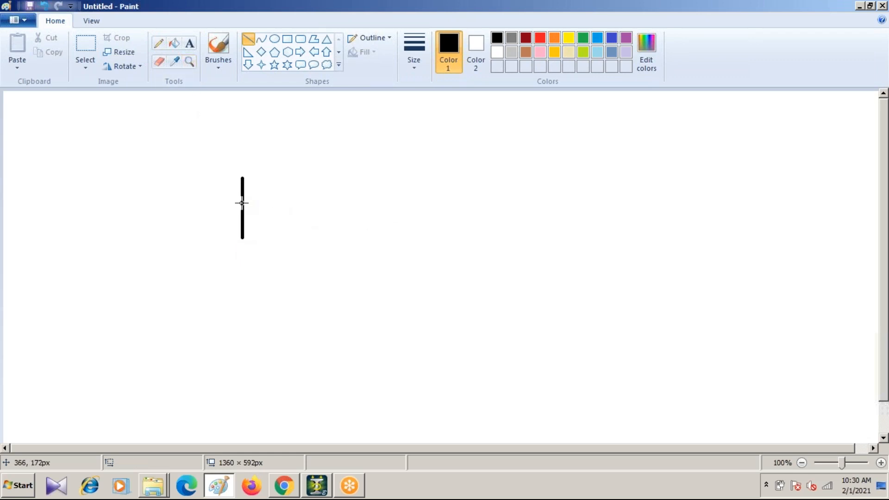
{"action": "mouse_move", "coordinate": [242, 203]}
{"action": "left_mouse_down"}
{"action": "mouse_move", "coordinate": [466, 209]}
{"action": "mouse_move", "coordinate": [455, 203]}
{"action": "left_mouse_up"}
{"action": "left_click", "coordinate": [160, 44]}
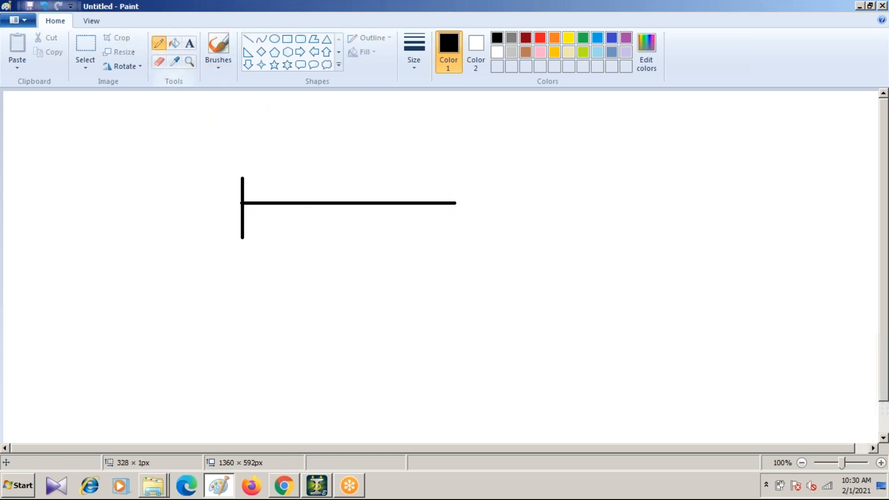
{"action": "left_click_drag", "start_coordinate": [353, 226], "coordinate": [349, 253]}
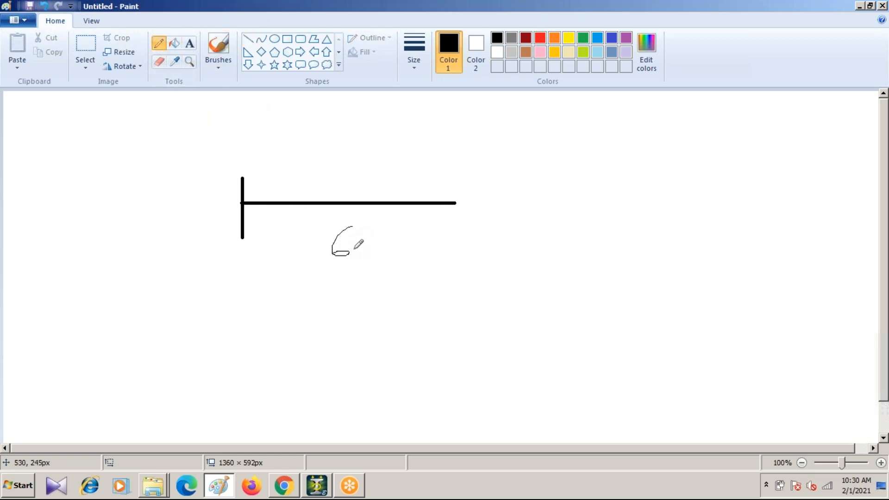
{"action": "mouse_move", "coordinate": [384, 229]}
{"action": "left_mouse_down"}
{"action": "mouse_move", "coordinate": [367, 245]}
{"action": "mouse_move", "coordinate": [365, 269]}
{"action": "left_mouse_up"}
Step: Draw a distributed load along the top of the beam with a downward arrow and the note UDL=10
{"action": "left_click_drag", "start_coordinate": [244, 194], "coordinate": [456, 200]}
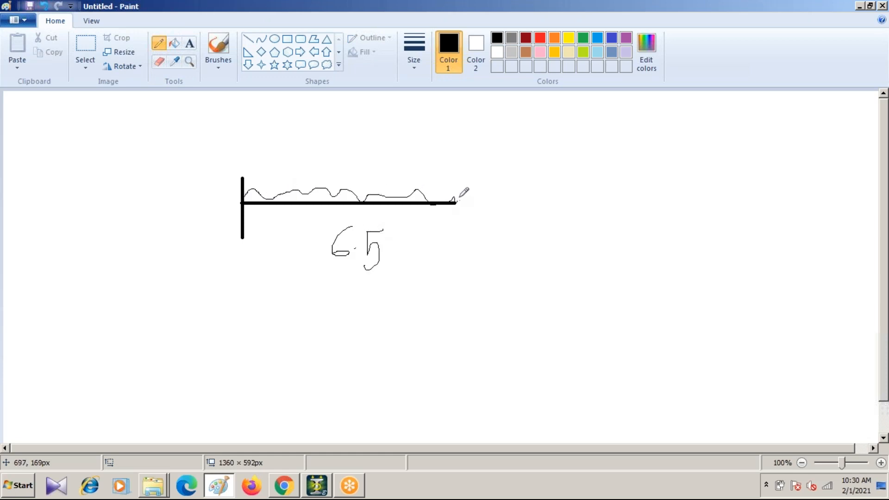
{"action": "mouse_move", "coordinate": [342, 137]}
{"action": "left_mouse_down"}
{"action": "mouse_move", "coordinate": [338, 171]}
{"action": "mouse_move", "coordinate": [348, 165]}
{"action": "left_mouse_up"}
{"action": "mouse_move", "coordinate": [375, 139]}
{"action": "left_mouse_down"}
{"action": "mouse_move", "coordinate": [373, 168]}
{"action": "mouse_move", "coordinate": [387, 158]}
{"action": "mouse_move", "coordinate": [392, 176]}
{"action": "mouse_move", "coordinate": [410, 161]}
{"action": "mouse_move", "coordinate": [422, 170]}
{"action": "mouse_move", "coordinate": [441, 162]}
{"action": "left_mouse_up"}
{"action": "mouse_move", "coordinate": [451, 143]}
{"action": "left_mouse_down"}
{"action": "mouse_move", "coordinate": [451, 164]}
{"action": "mouse_move", "coordinate": [461, 147]}
{"action": "mouse_move", "coordinate": [468, 163]}
{"action": "mouse_move", "coordinate": [469, 148]}
{"action": "left_mouse_up"}
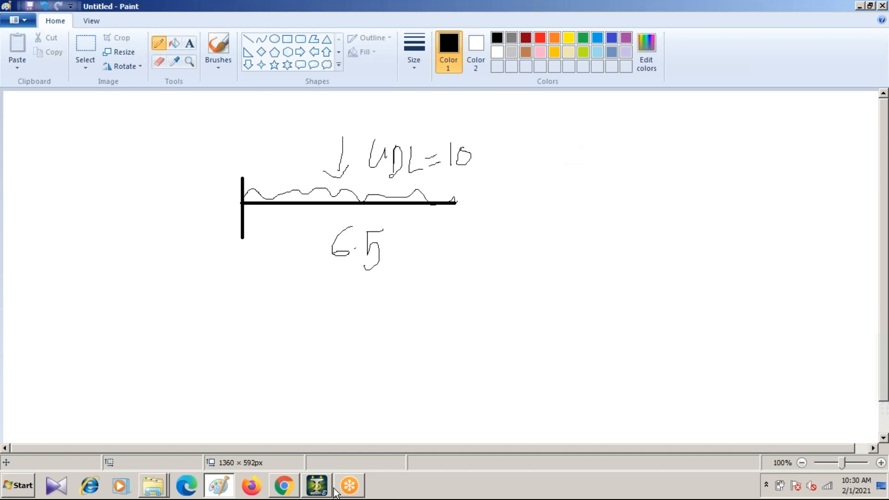
Step: Return to STAAD.Pro, place node 1 at X, Y and Z of 0 in the Nodes table, and accept the auto save
{"action": "left_click", "coordinate": [316, 485]}
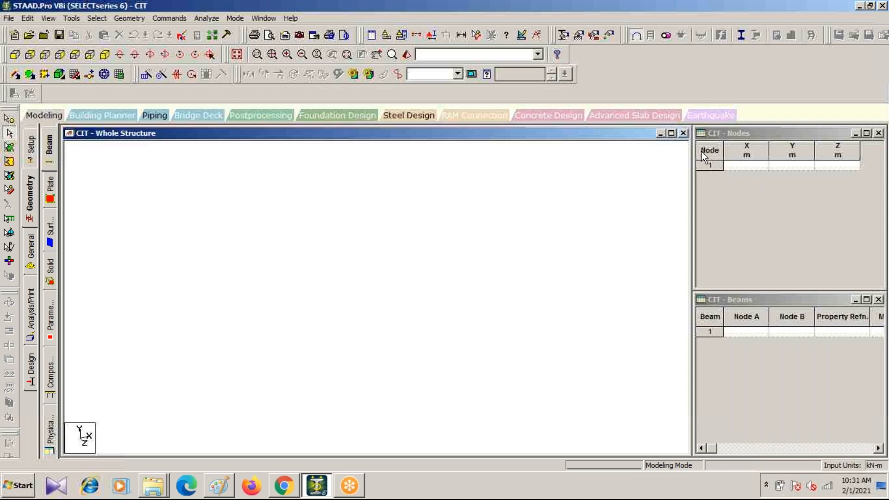
{"action": "left_click", "coordinate": [745, 168]}
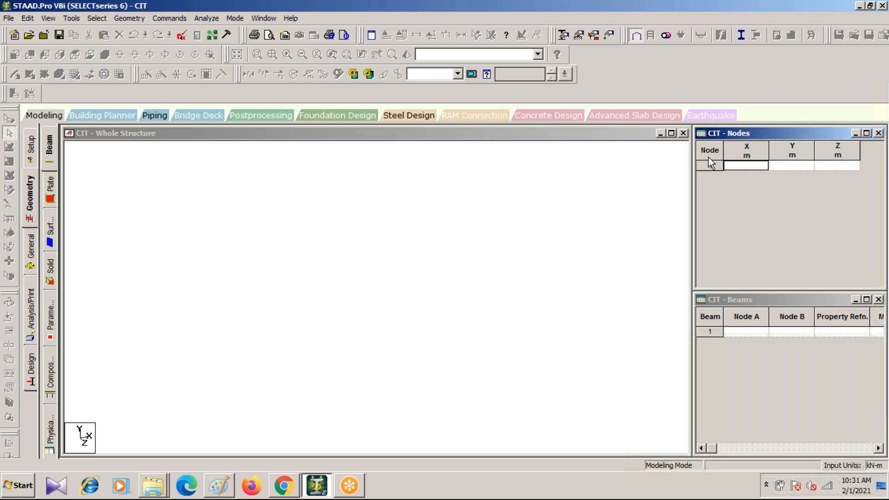
{"action": "left_click", "coordinate": [737, 167]}
{"action": "type", "text": "0"}
{"action": "key", "text": "Tab"}
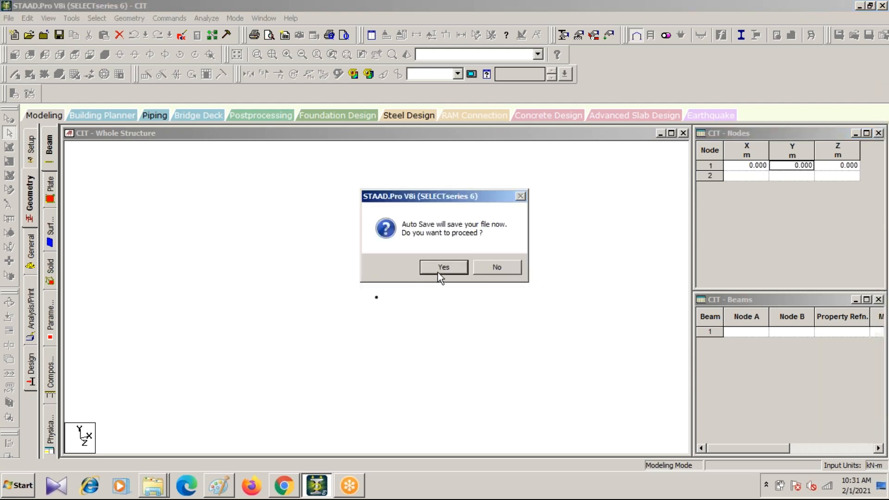
{"action": "left_click", "coordinate": [439, 267]}
{"action": "left_click", "coordinate": [368, 259]}
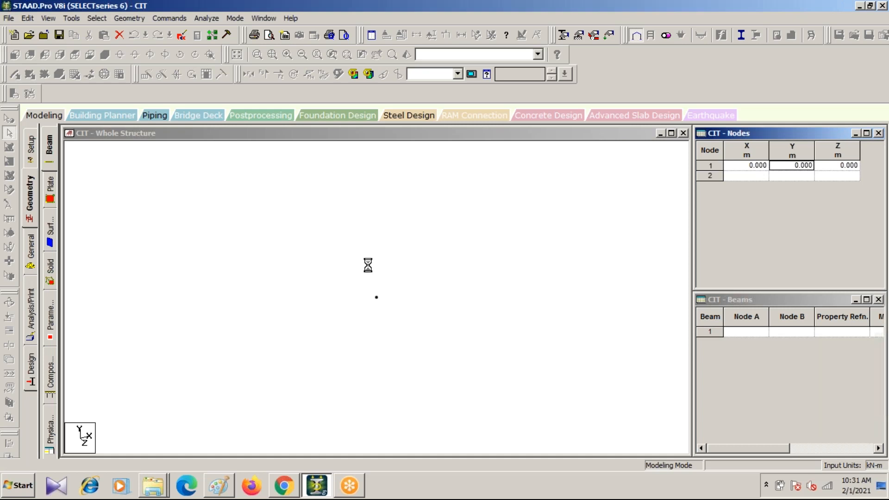
Step: Review the beam sketch in Paint and the slide on how STAAD works in Chrome, and return to the STAAD.Pro structure view
{"action": "left_click", "coordinate": [218, 485]}
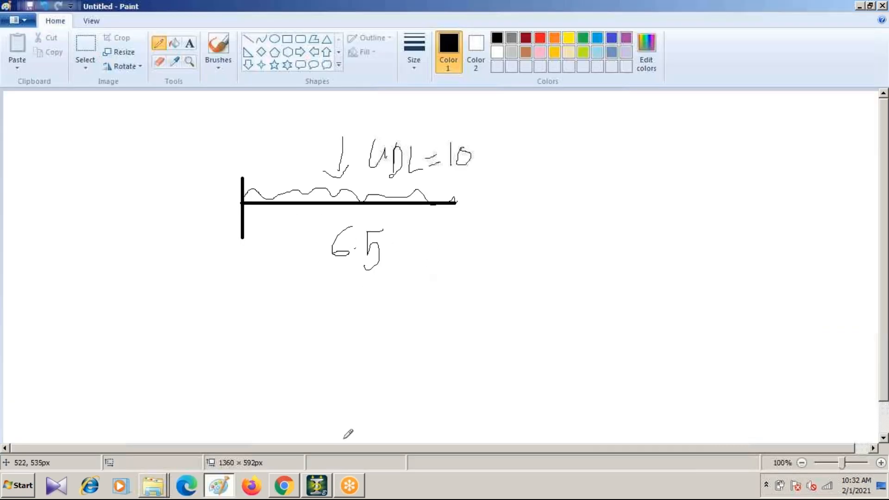
{"action": "left_click", "coordinate": [350, 485]}
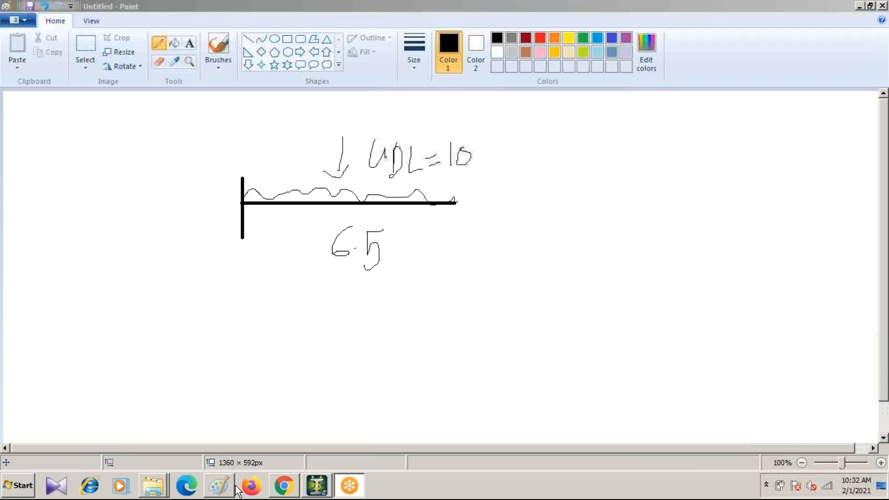
{"action": "left_click", "coordinate": [222, 491]}
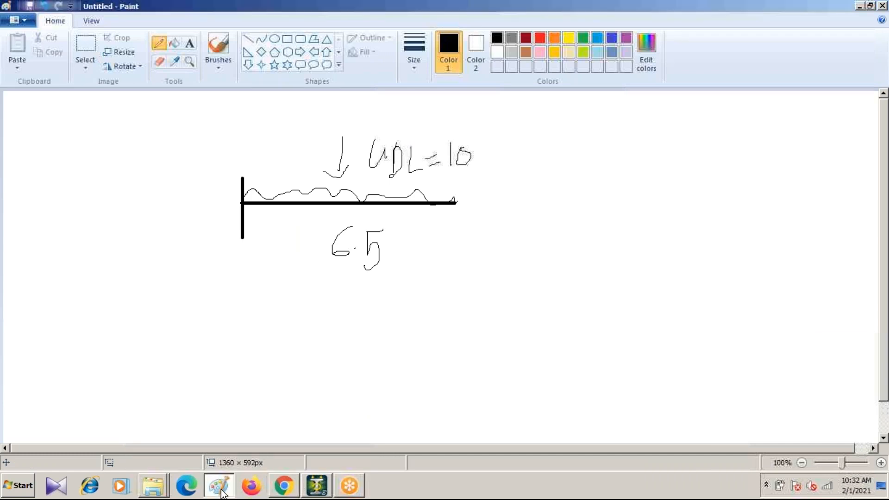
{"action": "left_click", "coordinate": [284, 490]}
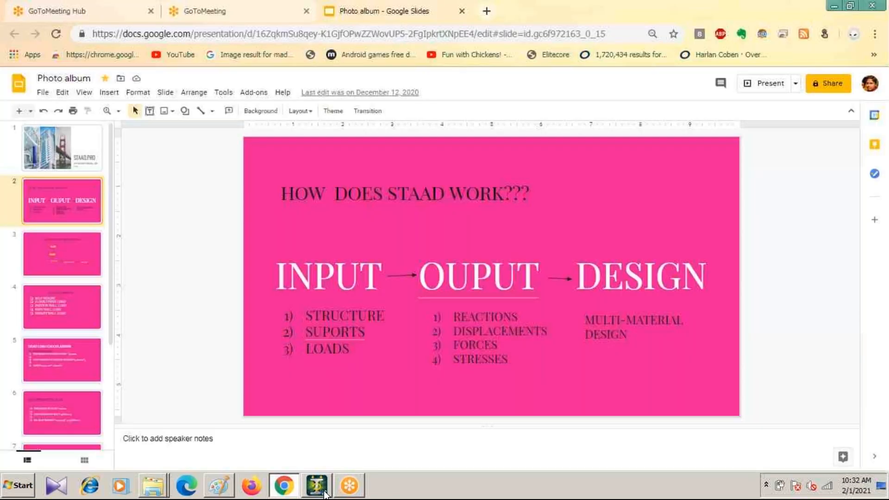
{"action": "left_click", "coordinate": [318, 487]}
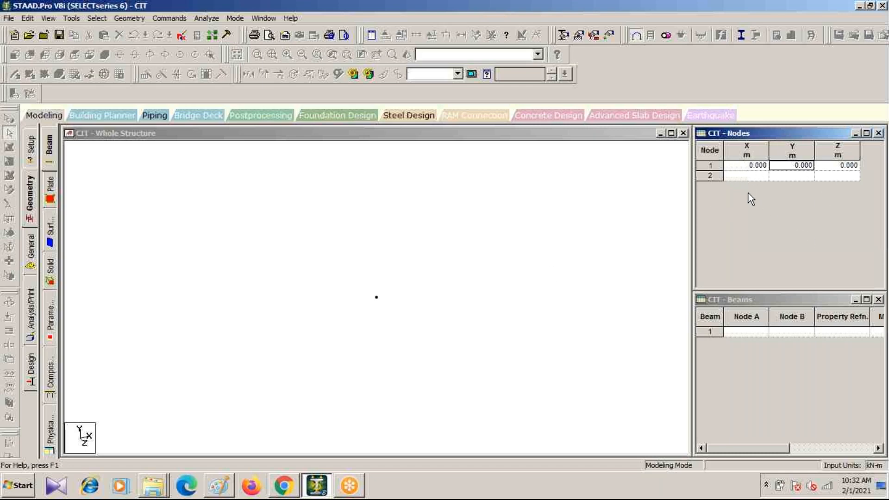
{"action": "left_click", "coordinate": [366, 331]}
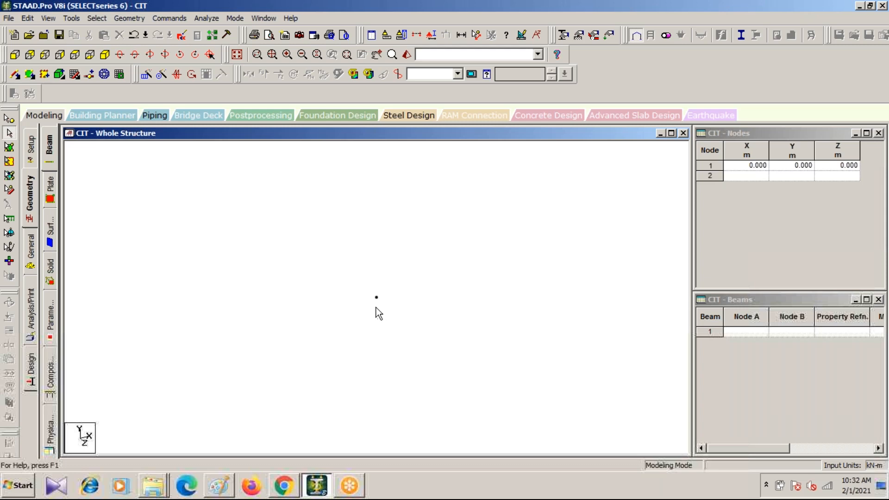
Step: Copy node 1 and paste it with a move of 6.5 m in X to create the second node
{"action": "left_click", "coordinate": [9, 134]}
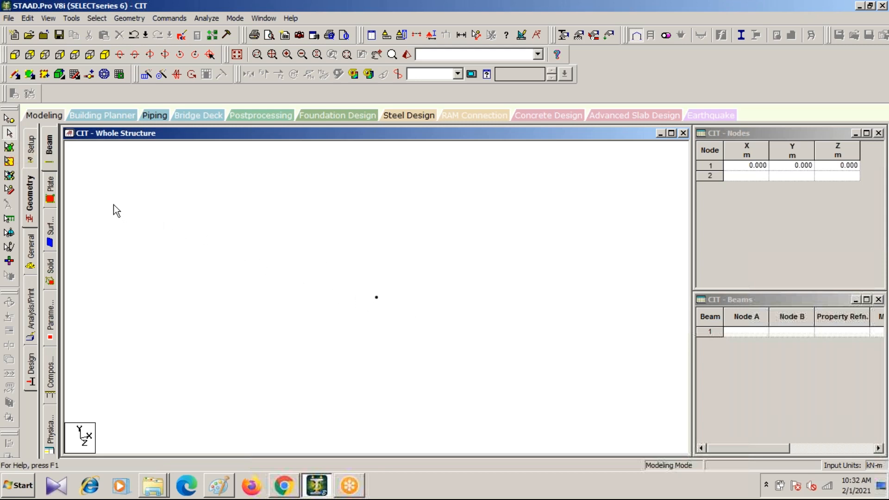
{"action": "left_click", "coordinate": [9, 120]}
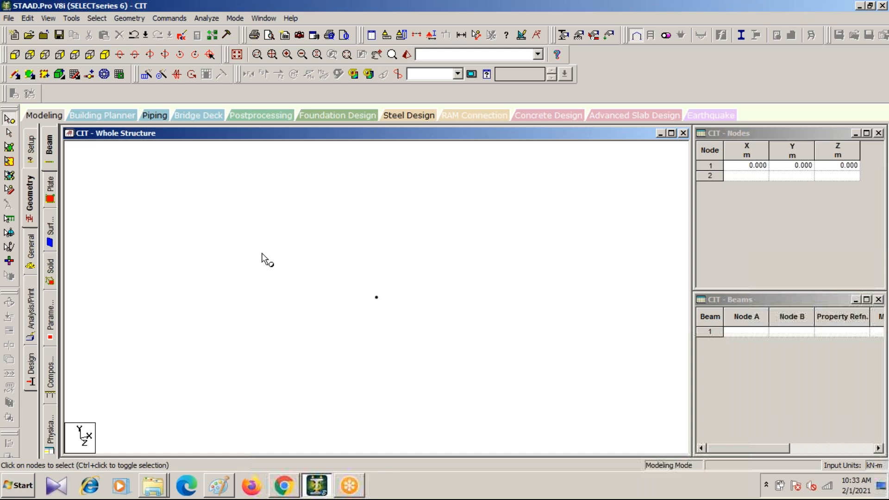
{"action": "left_click_drag", "start_coordinate": [364, 279], "coordinate": [391, 322]}
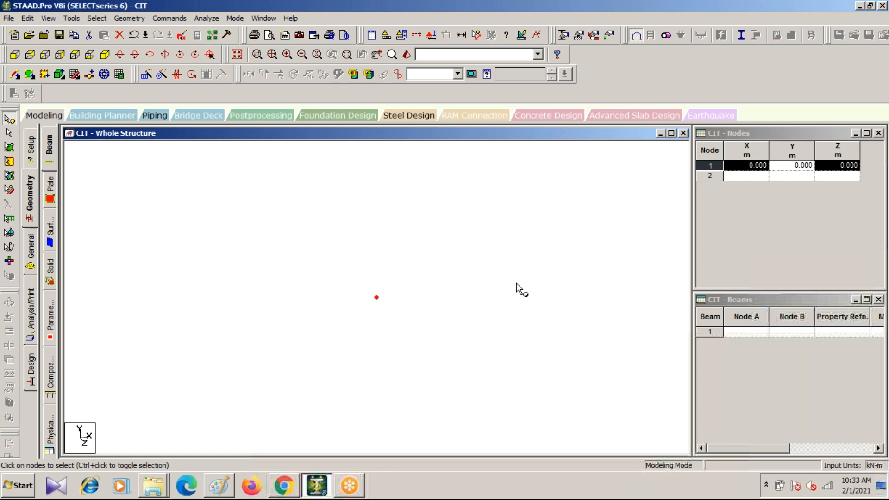
{"action": "key", "text": "ctrl+c"}
{"action": "key", "text": "ctrl+v"}
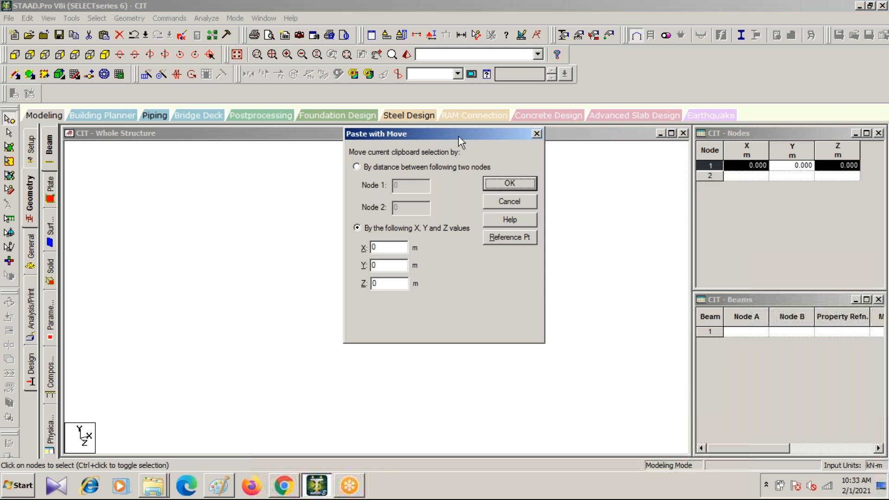
{"action": "left_click_drag", "start_coordinate": [461, 136], "coordinate": [593, 117]}
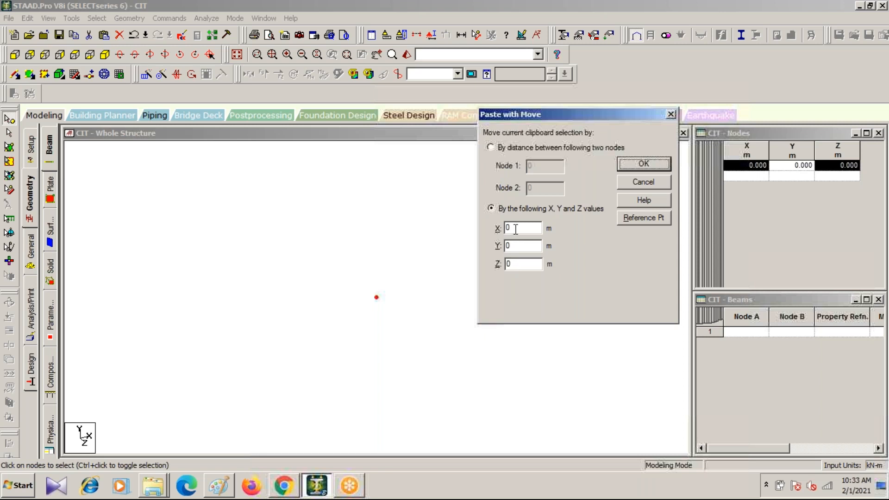
{"action": "left_click_drag", "start_coordinate": [514, 228], "coordinate": [502, 228]}
{"action": "left_click", "coordinate": [516, 226]}
{"action": "double_click", "coordinate": [528, 230]}
{"action": "type", "text": "6.5"}
{"action": "left_click", "coordinate": [643, 165]}
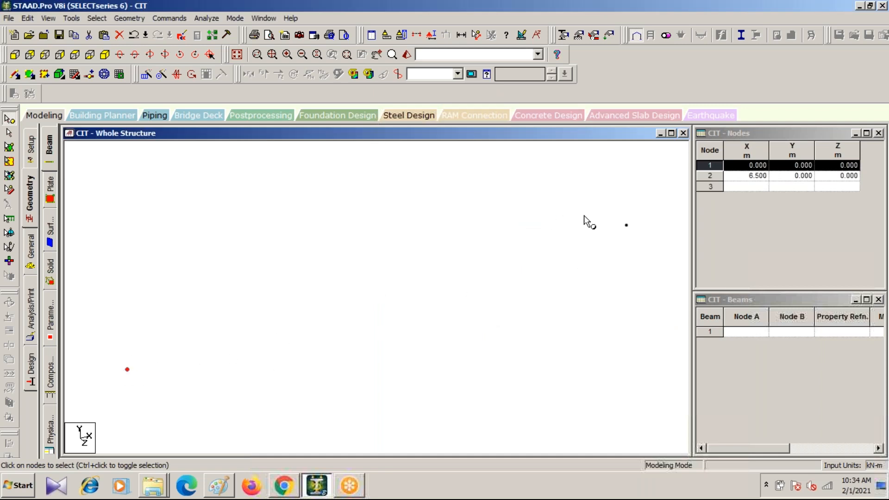
Step: Add a beam from node 1 at the origin to node 2 at X 6.5 m
{"action": "left_click_drag", "start_coordinate": [620, 202], "coordinate": [644, 250]}
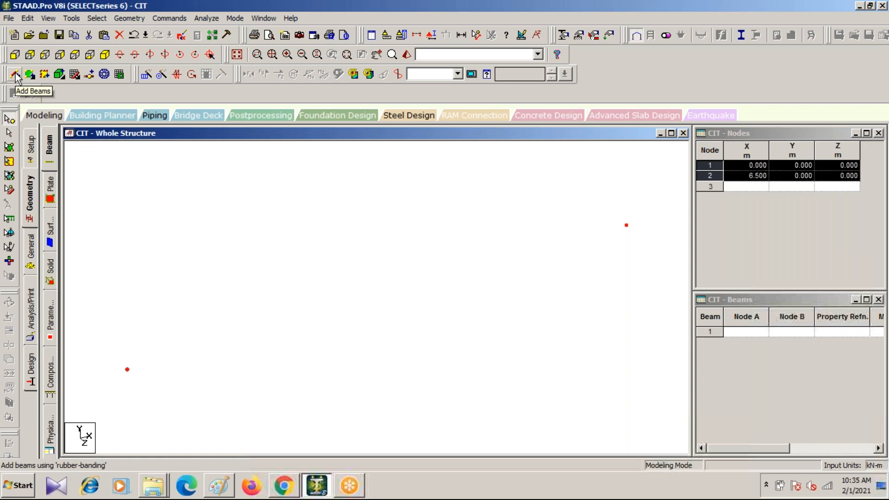
{"action": "left_click", "coordinate": [16, 76]}
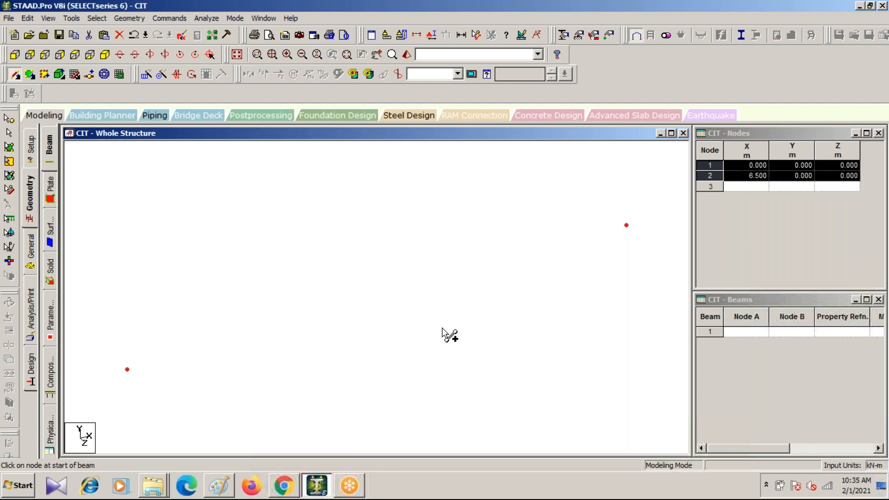
{"action": "left_click_drag", "start_coordinate": [127, 369], "coordinate": [626, 227]}
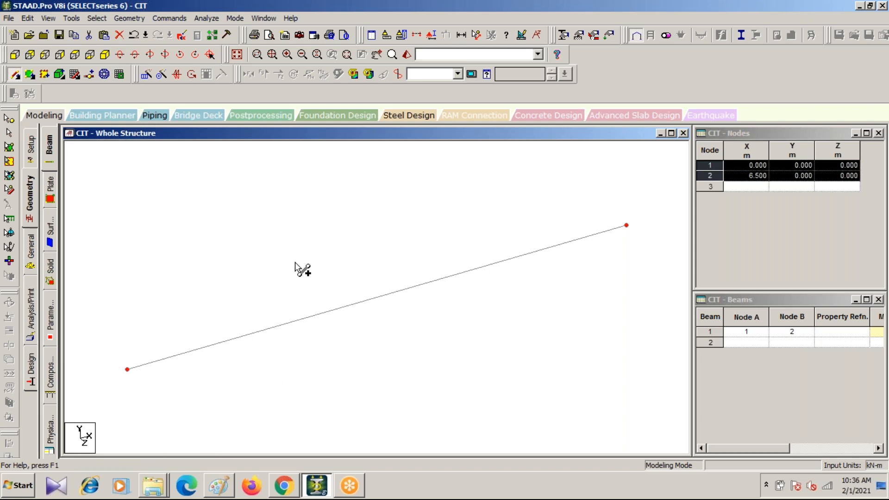
Step: View the structure from +Z and display the node-to-node distance between the beam's two end nodes
{"action": "left_click", "coordinate": [14, 55]}
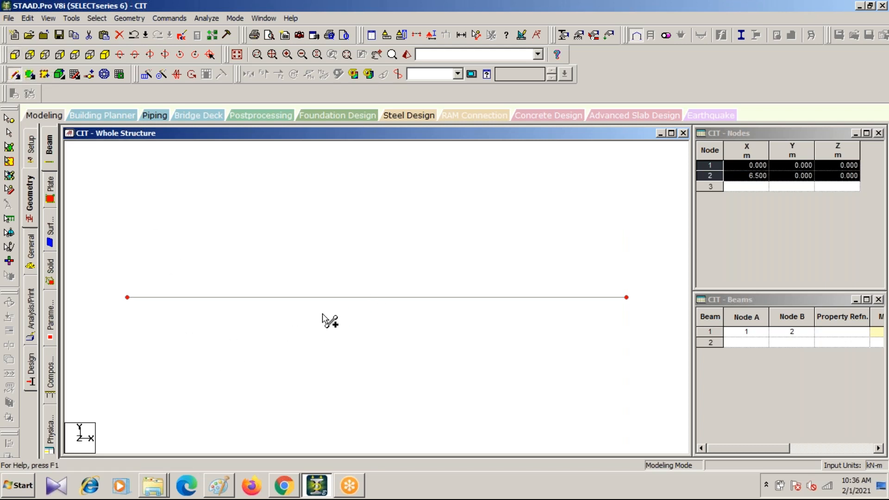
{"action": "left_click", "coordinate": [478, 37]}
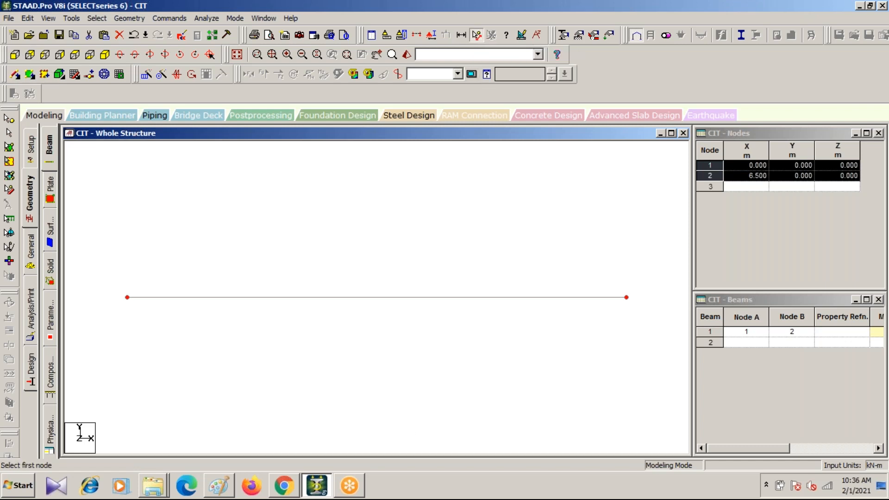
{"action": "left_click", "coordinate": [127, 297]}
{"action": "left_click", "coordinate": [627, 297]}
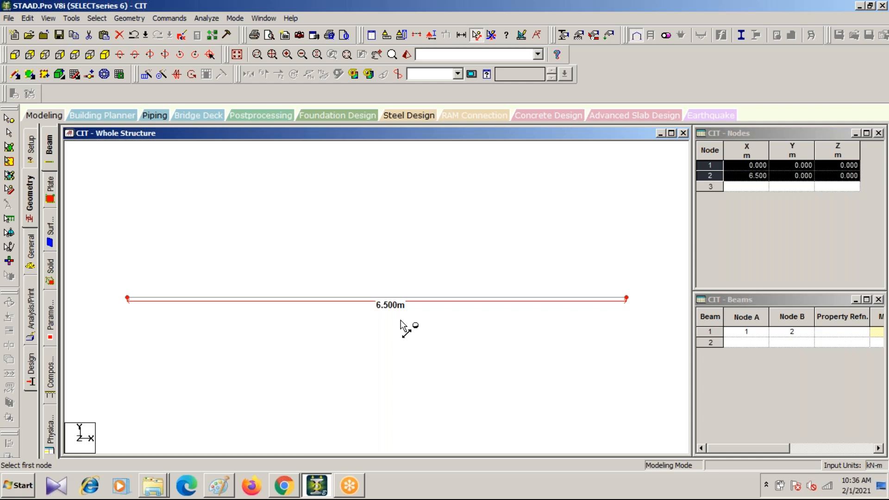
Step: Review the slide on how STAAD works in Chrome and return to the beam model in STAAD.Pro
{"action": "left_click", "coordinate": [285, 488]}
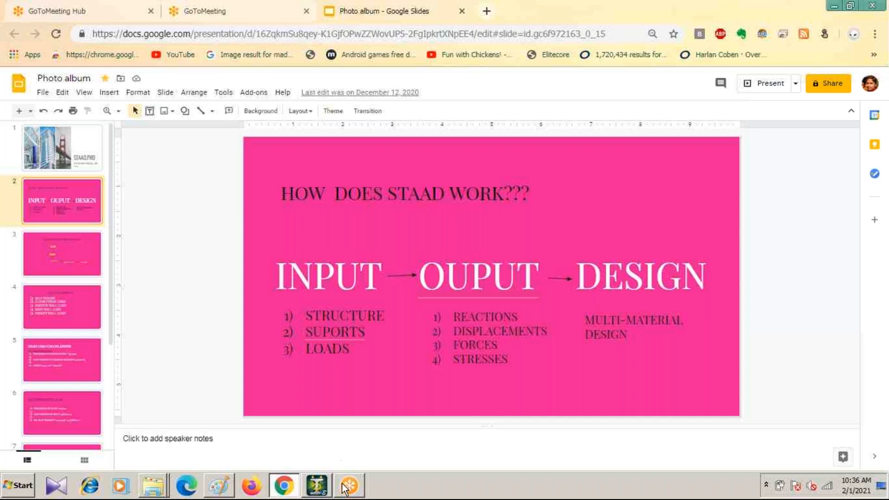
{"action": "mouse_move", "coordinate": [344, 484]}
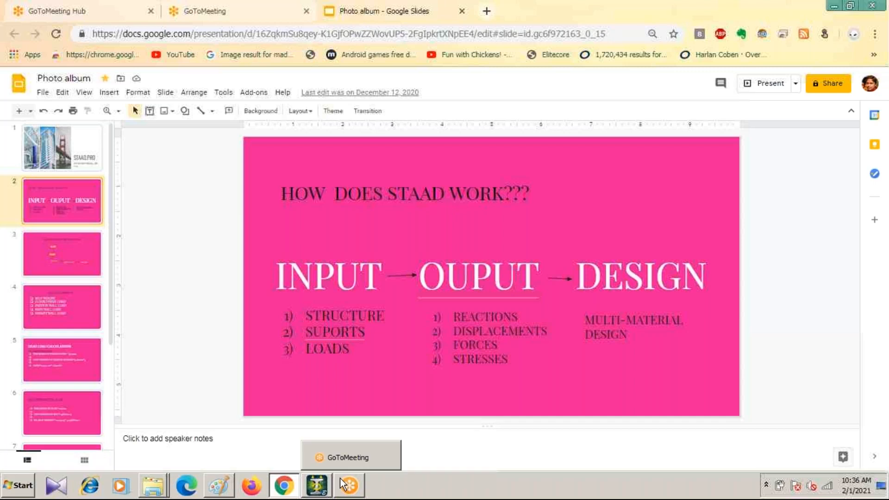
{"action": "left_click", "coordinate": [318, 486]}
{"action": "left_click", "coordinate": [435, 264]}
{"action": "left_click", "coordinate": [357, 255]}
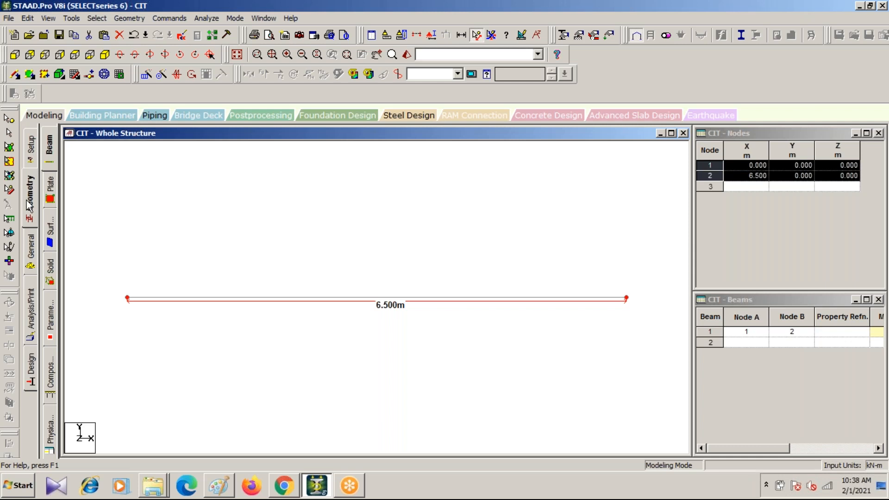
Step: Start defining a section property for the beam, look through the available shapes and choose Rectangle with CONCRETE material
{"action": "left_click", "coordinate": [28, 259]}
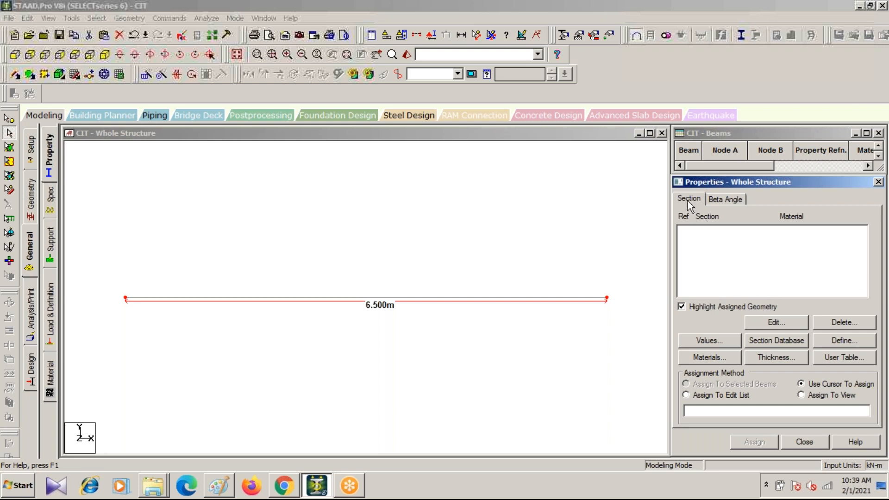
{"action": "left_click", "coordinate": [826, 340]}
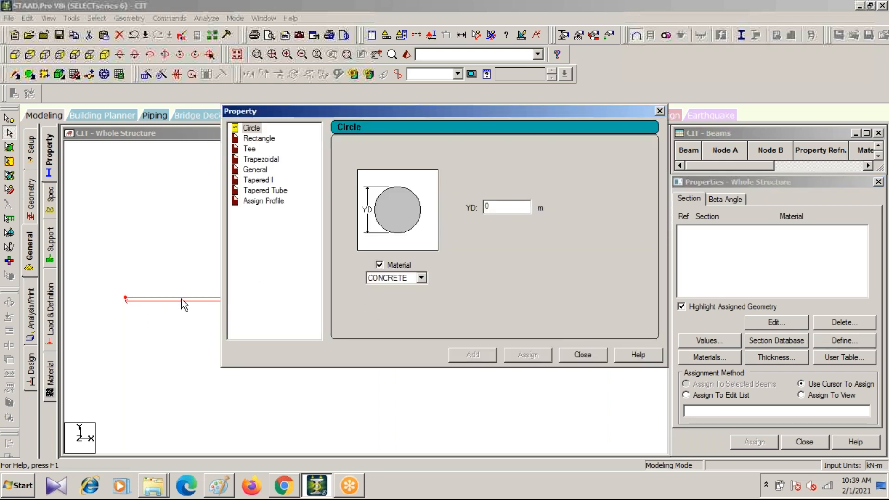
{"action": "left_click", "coordinate": [255, 139]}
{"action": "left_click", "coordinate": [252, 150]}
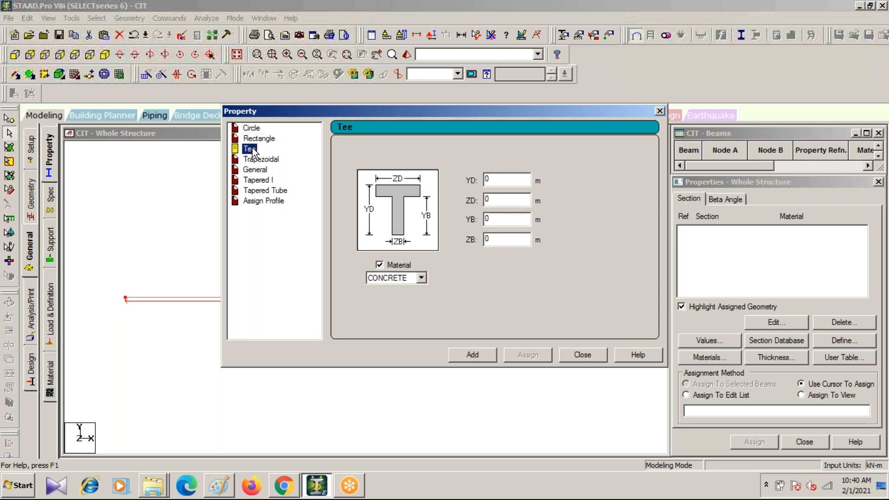
{"action": "left_click", "coordinate": [264, 160]}
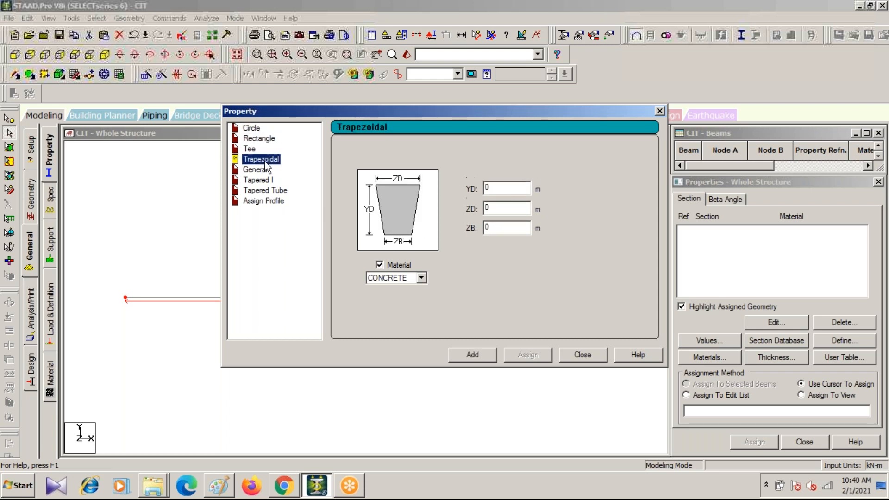
{"action": "left_click", "coordinate": [255, 170]}
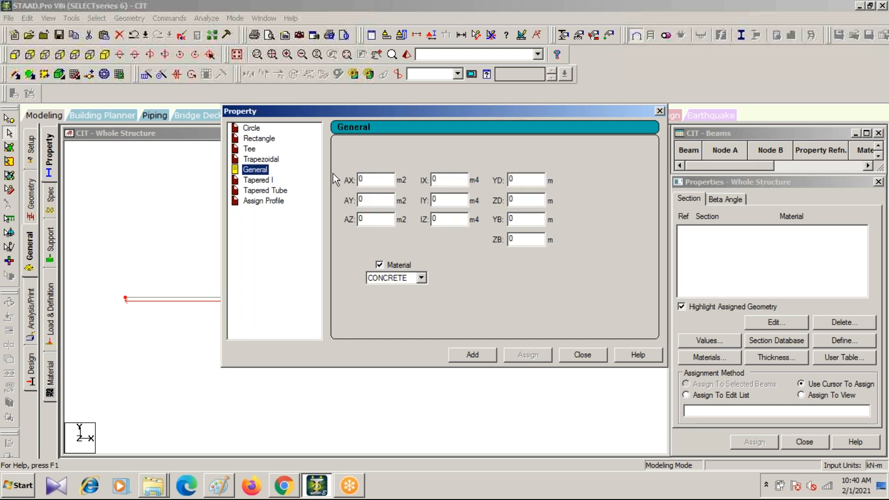
{"action": "left_click", "coordinate": [261, 181]}
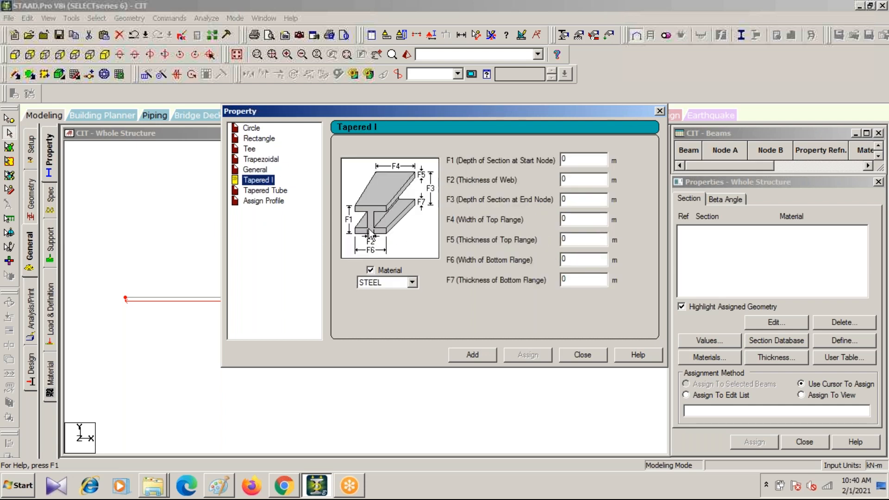
{"action": "left_click", "coordinate": [260, 139]}
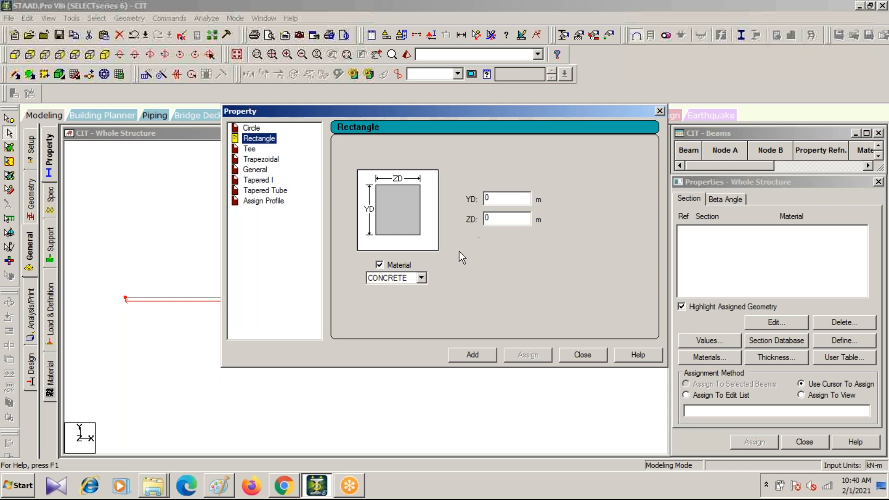
Step: Switch to Paint and draw a beam's four-sided front face about 110 px wide and 95 px high with the Line tool, beside the cantilever sketch
{"action": "left_click", "coordinate": [215, 487]}
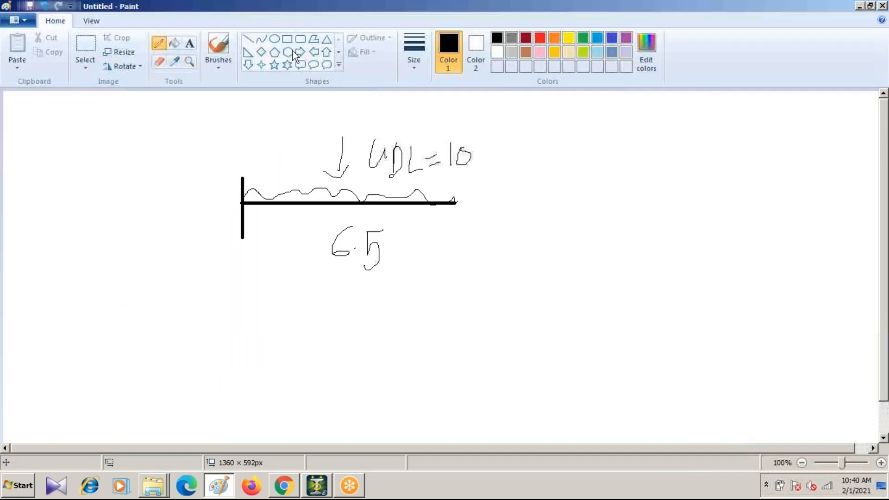
{"action": "left_click", "coordinate": [275, 52]}
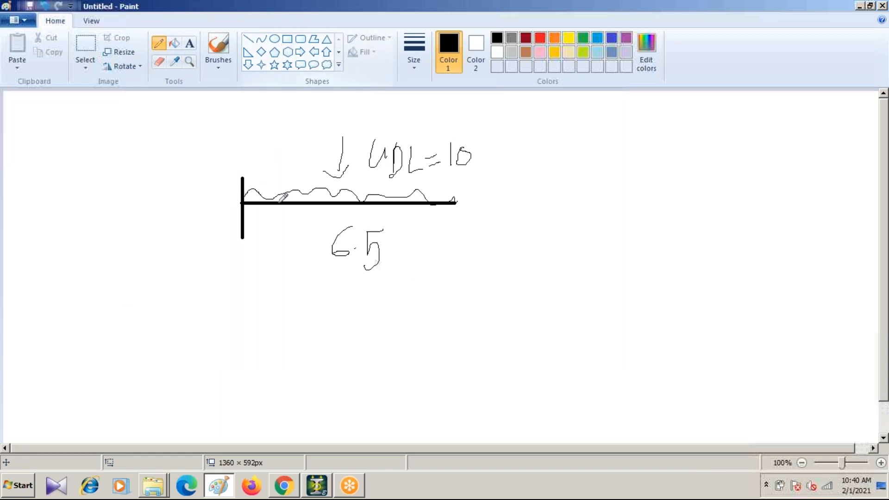
{"action": "left_click", "coordinate": [285, 39]}
{"action": "left_click", "coordinate": [286, 40]}
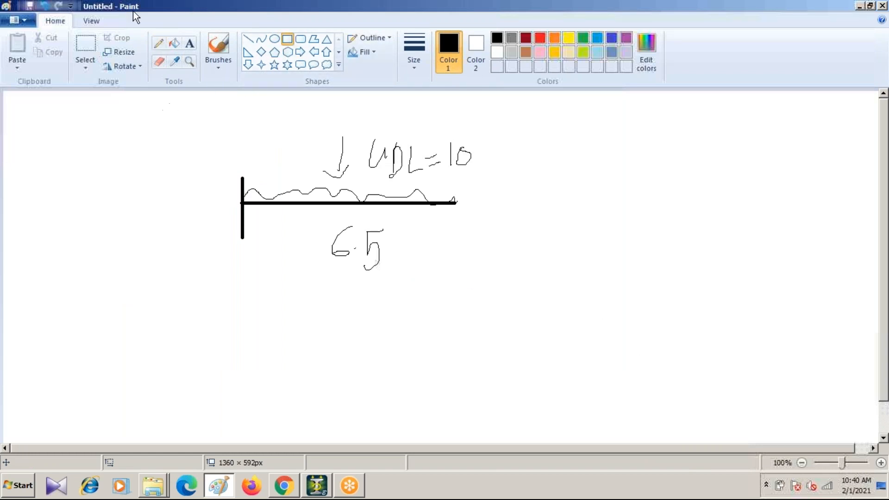
{"action": "left_click", "coordinate": [249, 38]}
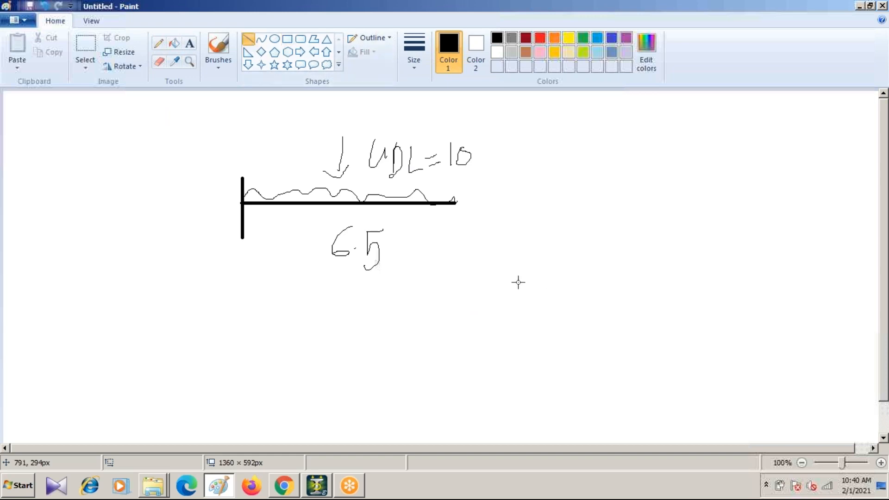
{"action": "left_click_drag", "start_coordinate": [515, 279], "coordinate": [588, 289]}
{"action": "left_click_drag", "start_coordinate": [517, 279], "coordinate": [517, 340]}
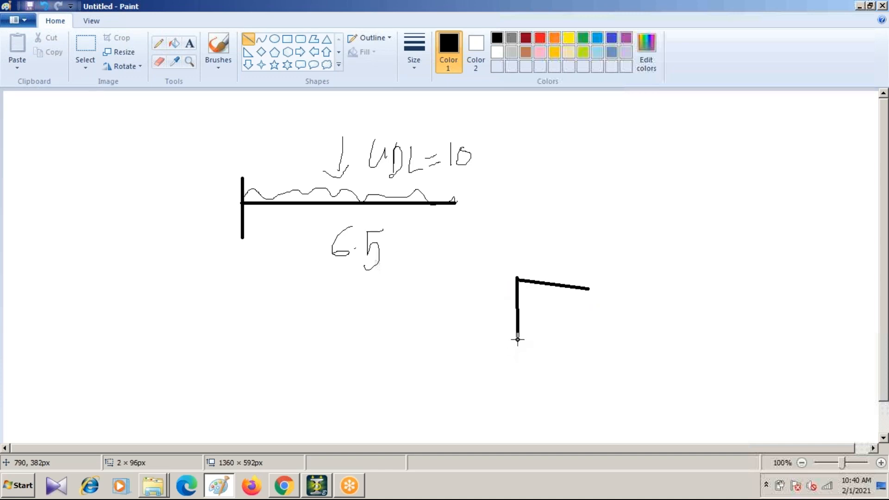
{"action": "mouse_move", "coordinate": [591, 290]}
{"action": "left_mouse_down"}
{"action": "mouse_move", "coordinate": [582, 353]}
{"action": "mouse_move", "coordinate": [585, 343]}
{"action": "left_mouse_up"}
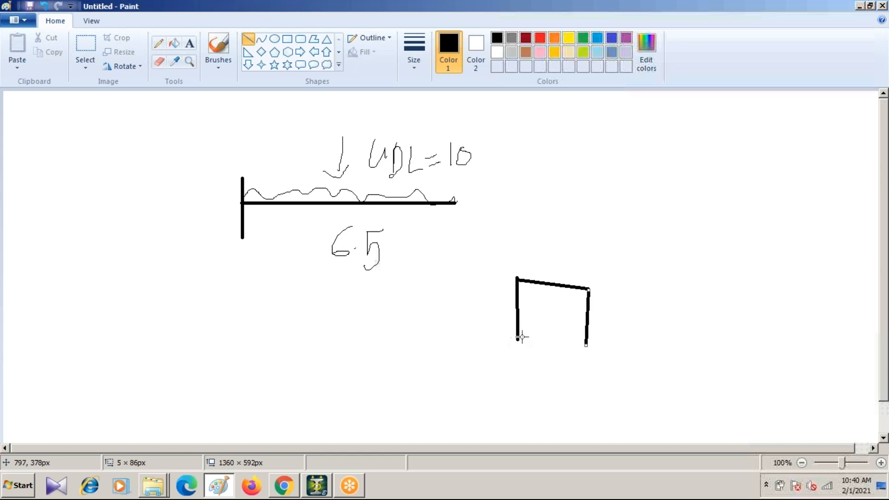
{"action": "mouse_move", "coordinate": [517, 340]}
{"action": "left_mouse_down"}
{"action": "mouse_move", "coordinate": [596, 361]}
{"action": "mouse_move", "coordinate": [589, 352]}
{"action": "left_mouse_up"}
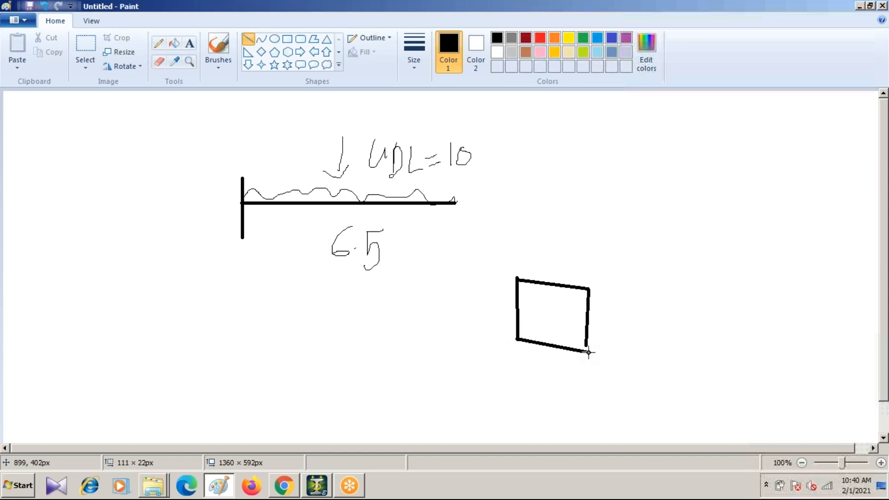
Step: Draw three receding edges from the front face and close the far end to complete a 3D rectangular beam
{"action": "left_click_drag", "start_coordinate": [588, 288], "coordinate": [712, 234]}
{"action": "mouse_move", "coordinate": [517, 278]}
{"action": "left_mouse_down"}
{"action": "mouse_move", "coordinate": [668, 225]}
{"action": "mouse_move", "coordinate": [662, 217]}
{"action": "left_mouse_up"}
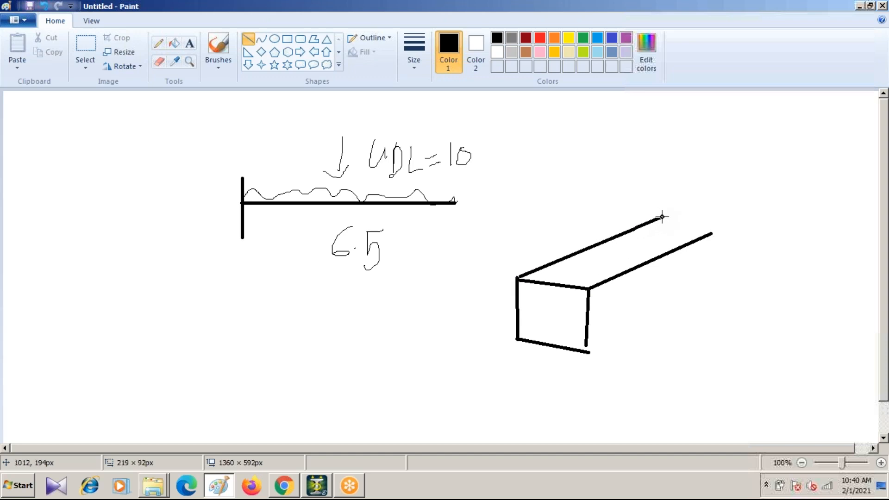
{"action": "mouse_move", "coordinate": [587, 351]}
{"action": "left_mouse_down"}
{"action": "mouse_move", "coordinate": [700, 291]}
{"action": "mouse_move", "coordinate": [718, 272]}
{"action": "mouse_move", "coordinate": [726, 278]}
{"action": "mouse_move", "coordinate": [711, 288]}
{"action": "left_mouse_up"}
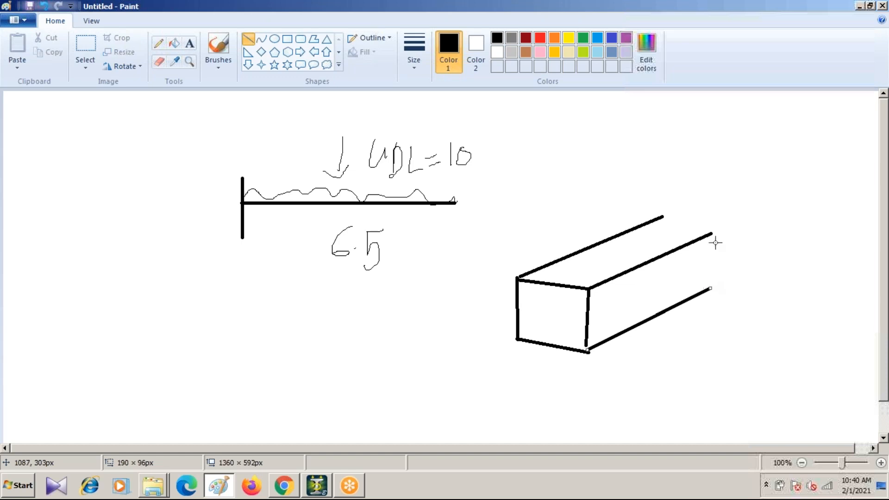
{"action": "left_click_drag", "start_coordinate": [712, 234], "coordinate": [712, 288]}
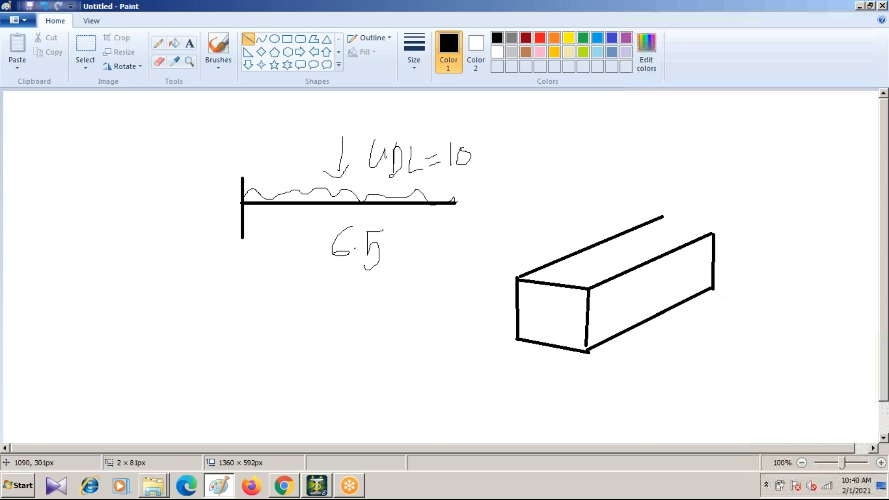
{"action": "left_click_drag", "start_coordinate": [661, 216], "coordinate": [713, 231]}
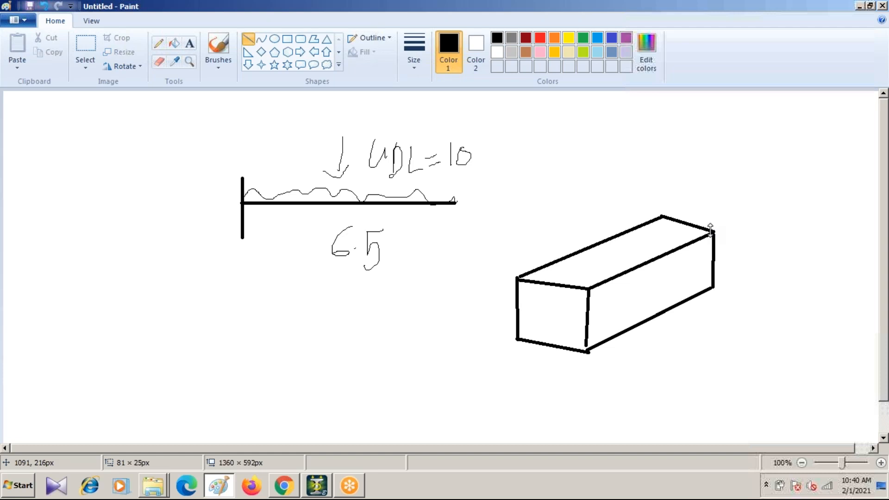
Step: Mark a small node near each end of the 3D beam with the pencil and join them with a freehand centre line
{"action": "left_click", "coordinate": [158, 43]}
{"action": "left_click_drag", "start_coordinate": [549, 317], "coordinate": [544, 318]}
{"action": "left_click_drag", "start_coordinate": [699, 255], "coordinate": [701, 256]}
{"action": "left_click_drag", "start_coordinate": [547, 315], "coordinate": [701, 256]}
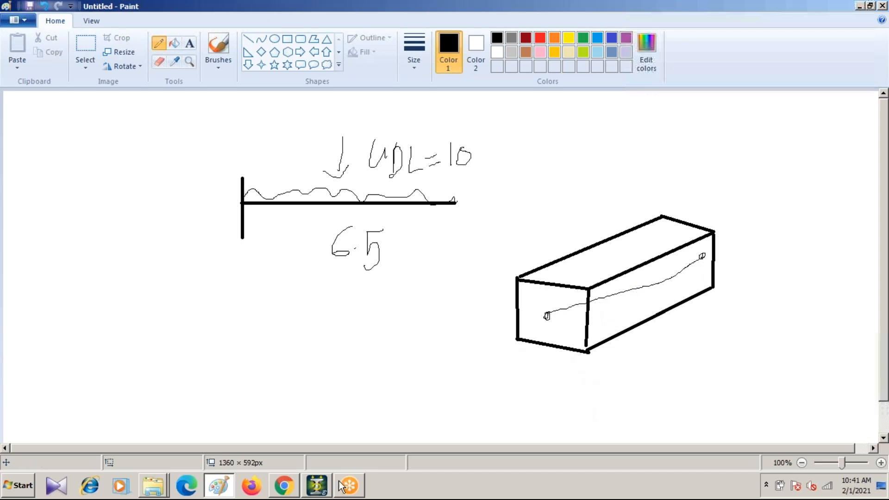
Step: Check the Rectangle section's dimensions in STAAD.Pro, return to Paint and bracket the 3D beam's front face, labelling its height YD and its width ZD
{"action": "left_click", "coordinate": [313, 493]}
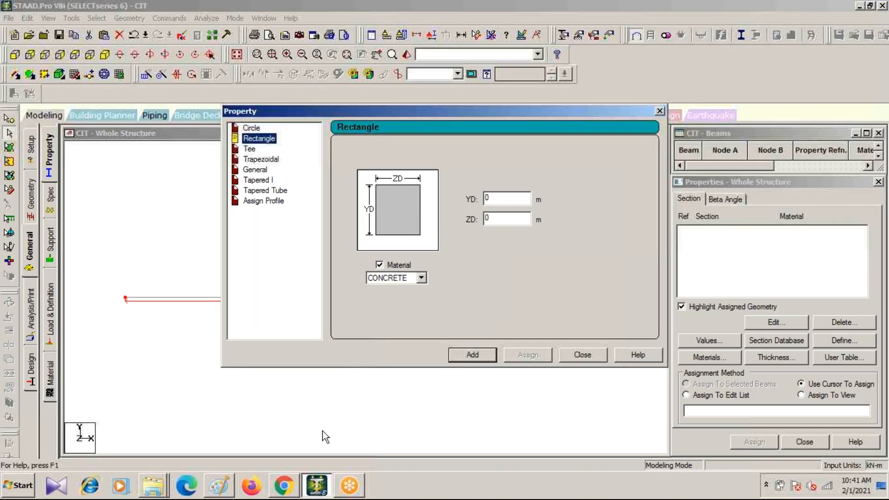
{"action": "left_click", "coordinate": [284, 485]}
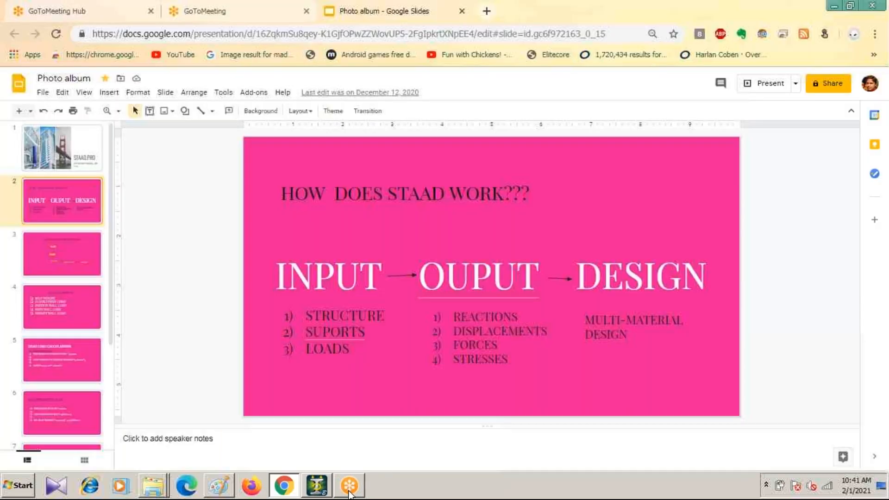
{"action": "left_click", "coordinate": [219, 486]}
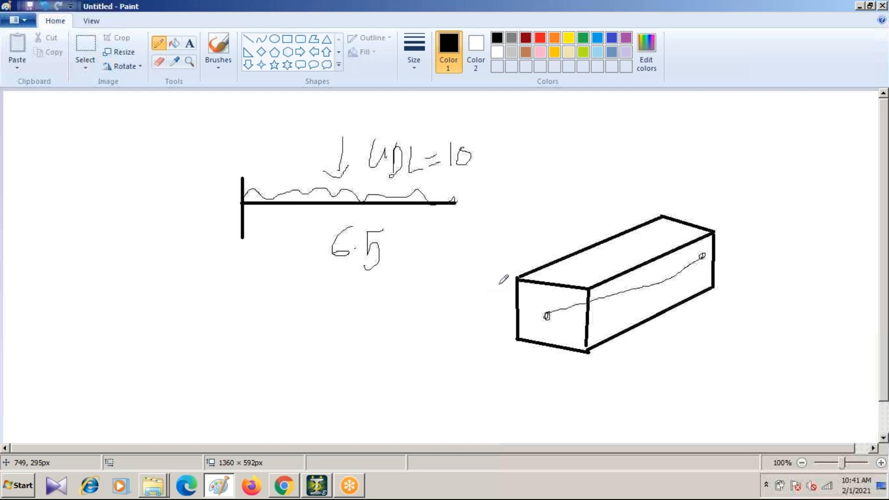
{"action": "left_click_drag", "start_coordinate": [505, 279], "coordinate": [509, 336]}
{"action": "mouse_move", "coordinate": [466, 286]}
{"action": "left_mouse_down"}
{"action": "mouse_move", "coordinate": [479, 306]}
{"action": "mouse_move", "coordinate": [482, 298]}
{"action": "left_mouse_up"}
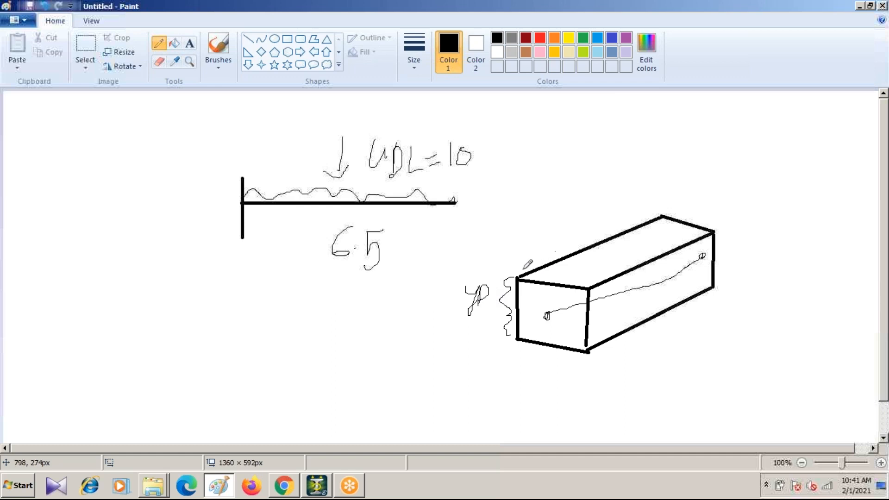
{"action": "left_click_drag", "start_coordinate": [522, 277], "coordinate": [574, 287]}
{"action": "mouse_move", "coordinate": [522, 242]}
{"action": "left_mouse_down"}
{"action": "mouse_move", "coordinate": [547, 253]}
{"action": "mouse_move", "coordinate": [552, 237]}
{"action": "mouse_move", "coordinate": [549, 252]}
{"action": "left_mouse_up"}
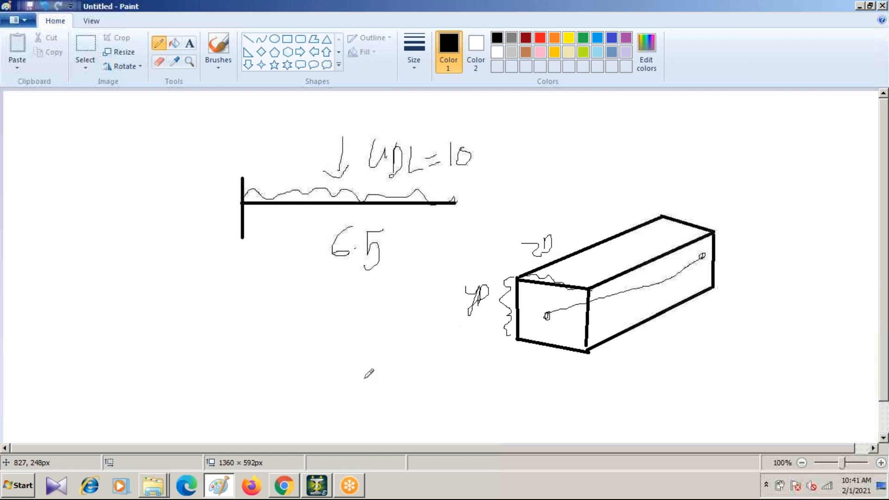
Step: Back in STAAD.Pro, keep CONCRETE as the material and add a rectangular section with YD 0.4 m and ZD 0.3 m, closing the definition
{"action": "left_click", "coordinate": [319, 486]}
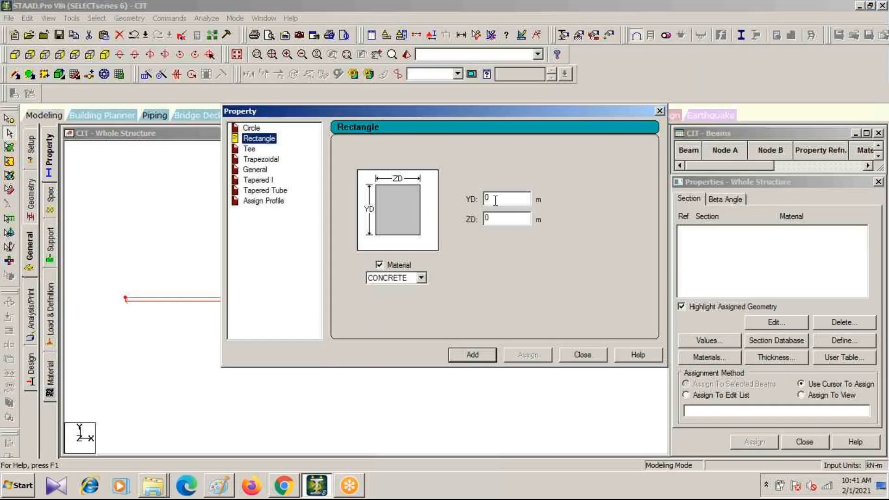
{"action": "left_click", "coordinate": [419, 277]}
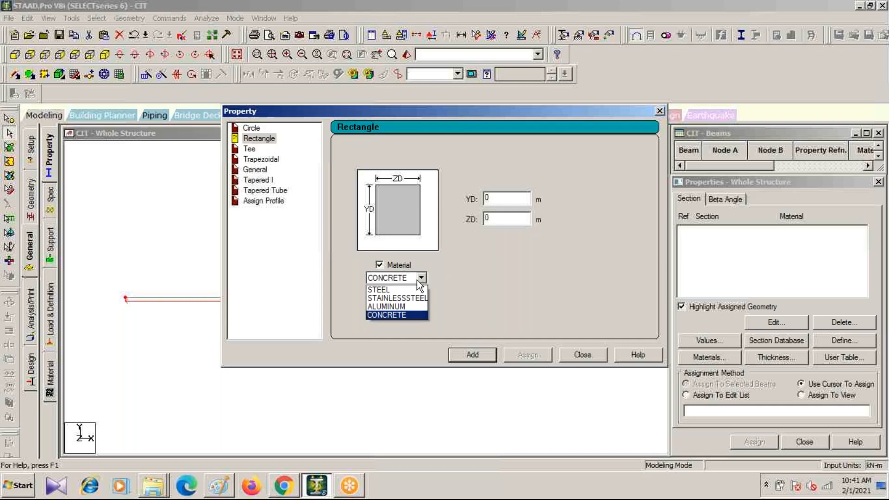
{"action": "left_click", "coordinate": [390, 315]}
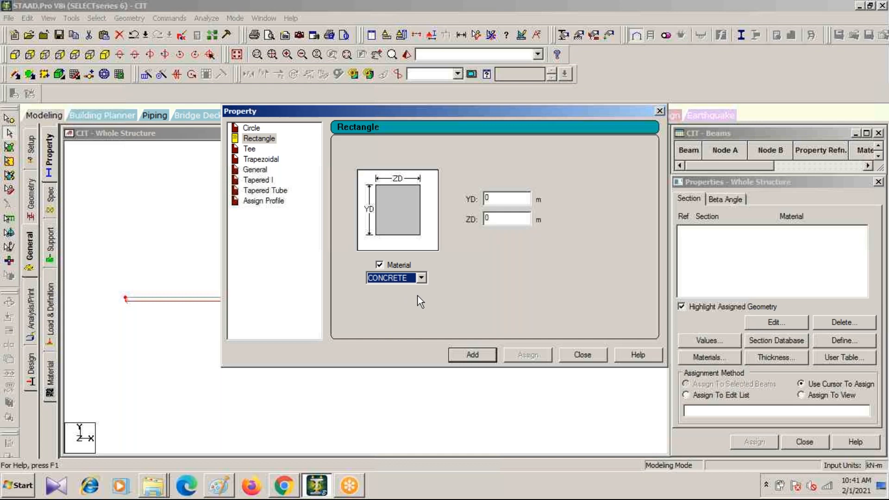
{"action": "double_click", "coordinate": [487, 199]}
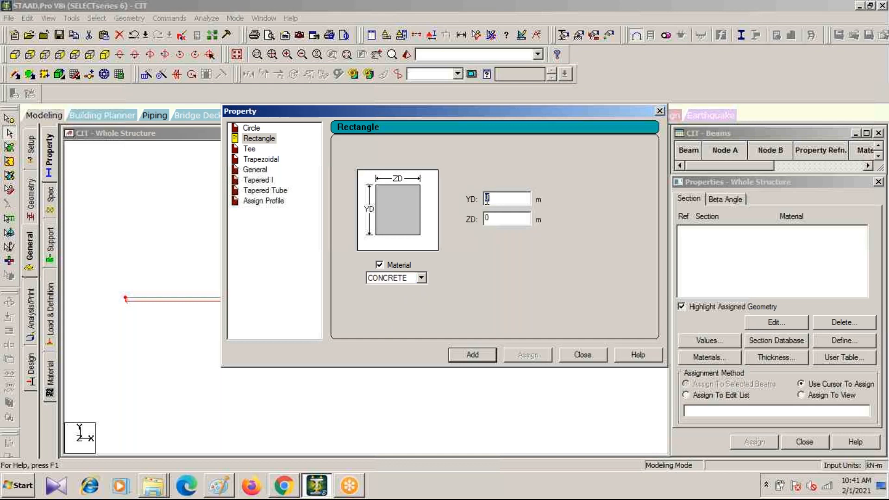
{"action": "type", "text": "."}
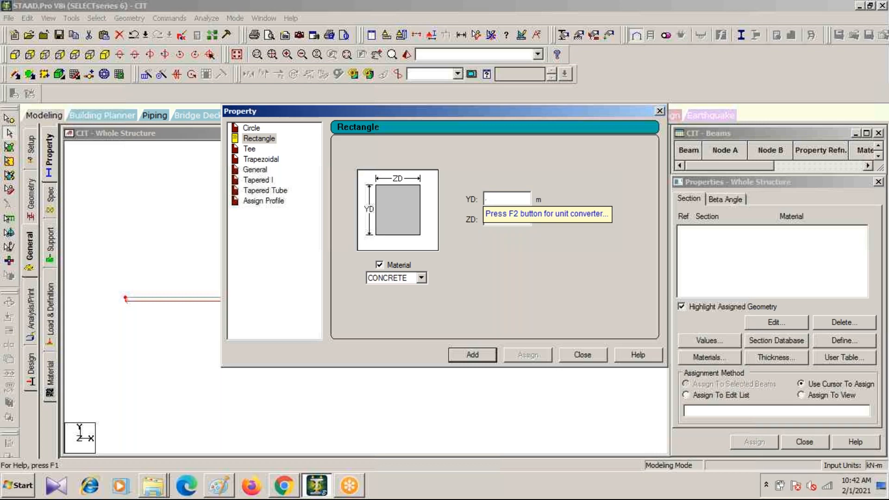
{"action": "type", "text": "4"}
{"action": "key", "text": "Tab"}
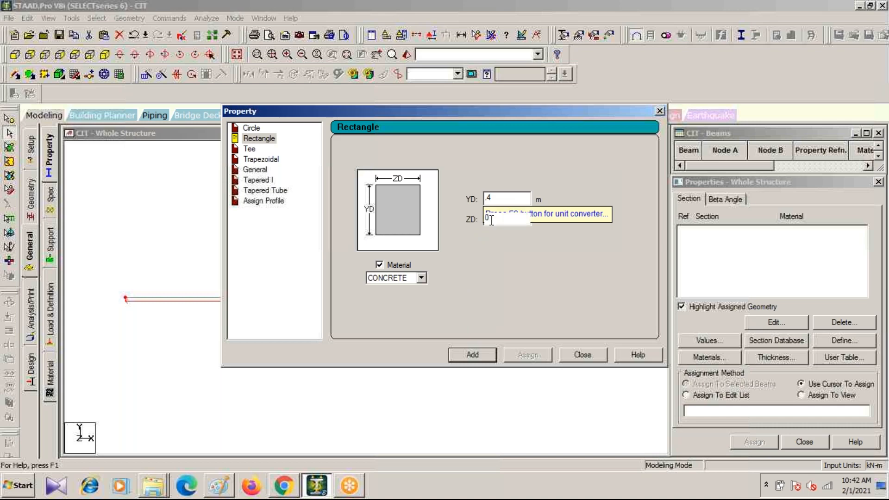
{"action": "type", "text": ".3"}
{"action": "left_click", "coordinate": [469, 354]}
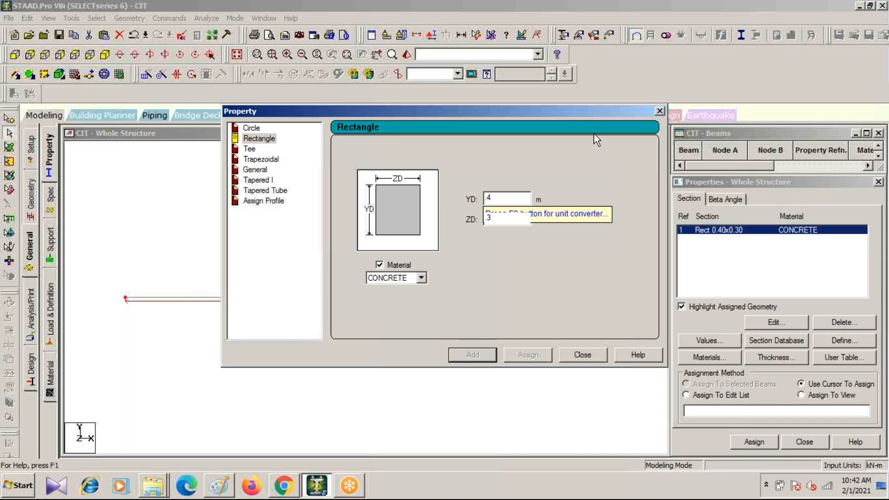
{"action": "left_click", "coordinate": [660, 111]}
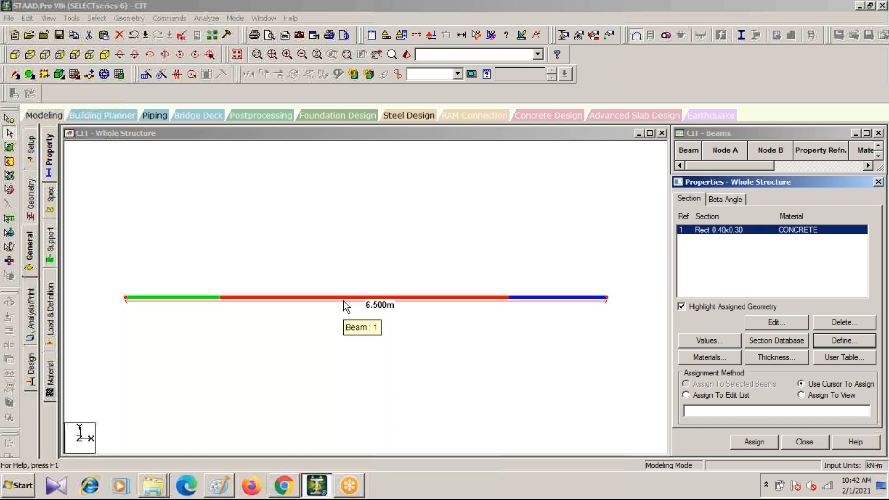
Step: Remove all node-to-node distance displays from the beam and select the Rect 0.40x0.30 concrete section for assignment
{"action": "left_click", "coordinate": [491, 36]}
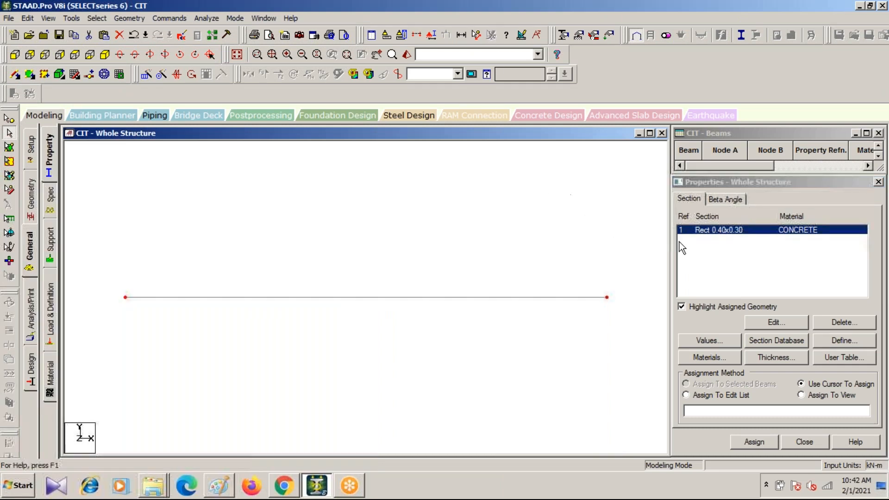
{"action": "left_click", "coordinate": [731, 229]}
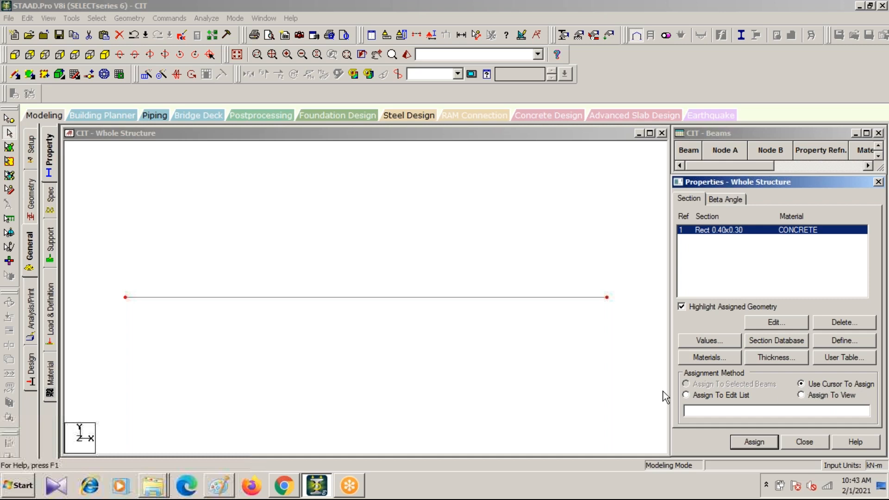
Step: Assign the Rect 0.40x0.30 concrete section to the selected beam, confirm the assignment and clear the beam selection
{"action": "left_click", "coordinate": [750, 440]}
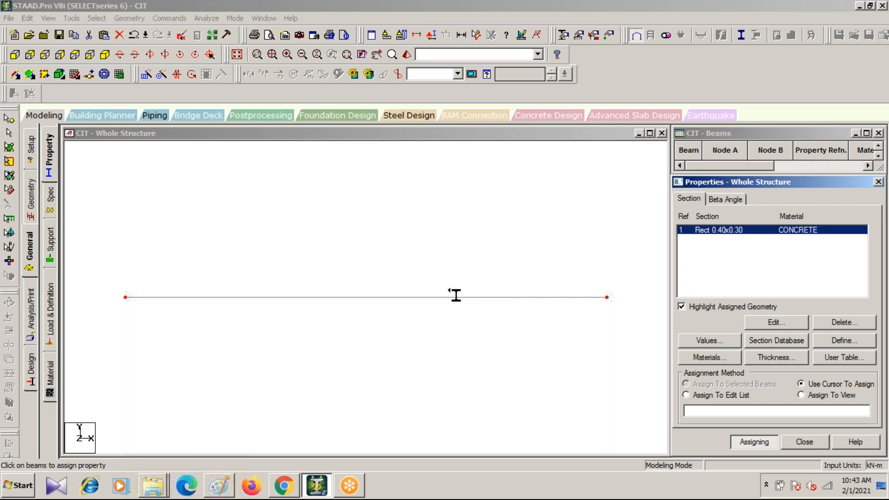
{"action": "left_click", "coordinate": [10, 134]}
{"action": "left_click", "coordinate": [271, 296]}
{"action": "left_click", "coordinate": [713, 384]}
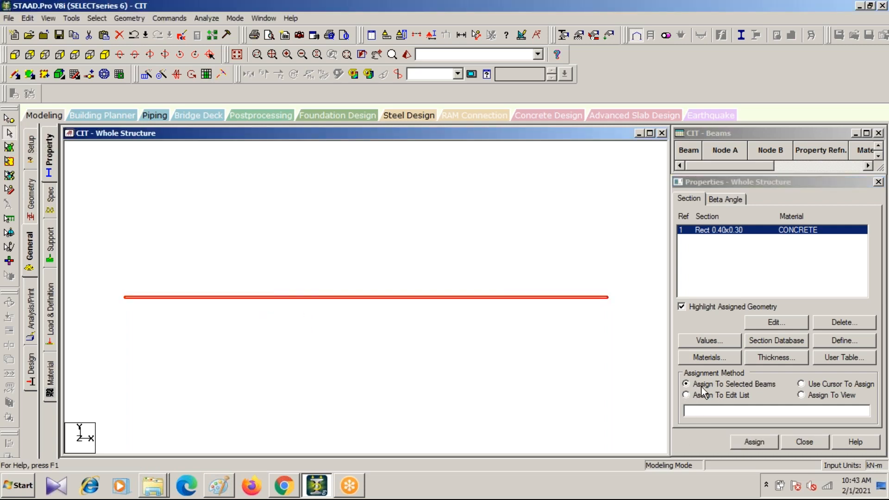
{"action": "left_click", "coordinate": [751, 443]}
{"action": "left_click", "coordinate": [795, 354]}
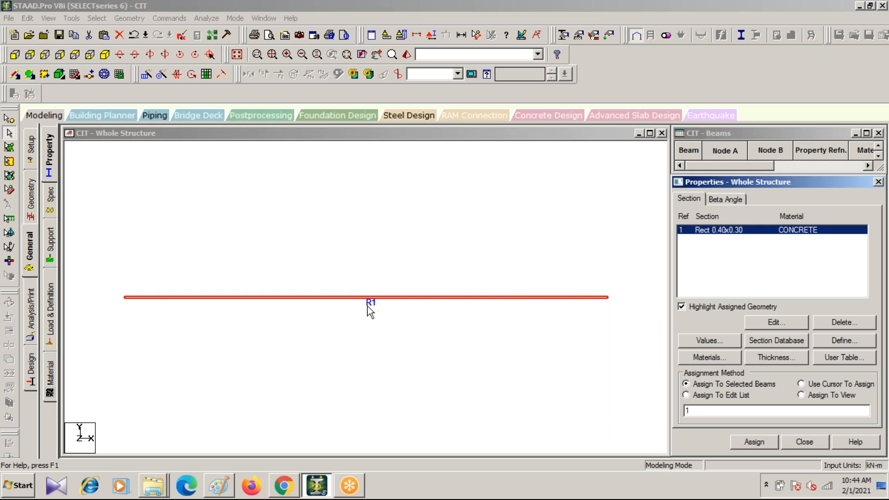
{"action": "left_click", "coordinate": [232, 305]}
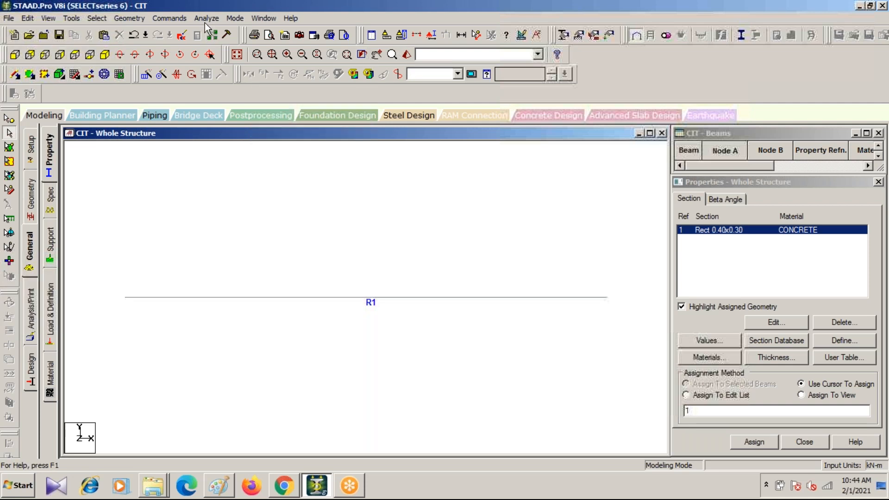
Step: Show the beam in a 3D rendered view, rotate it to inspect the rectangular section and close the rendering
{"action": "left_click", "coordinate": [51, 21]}
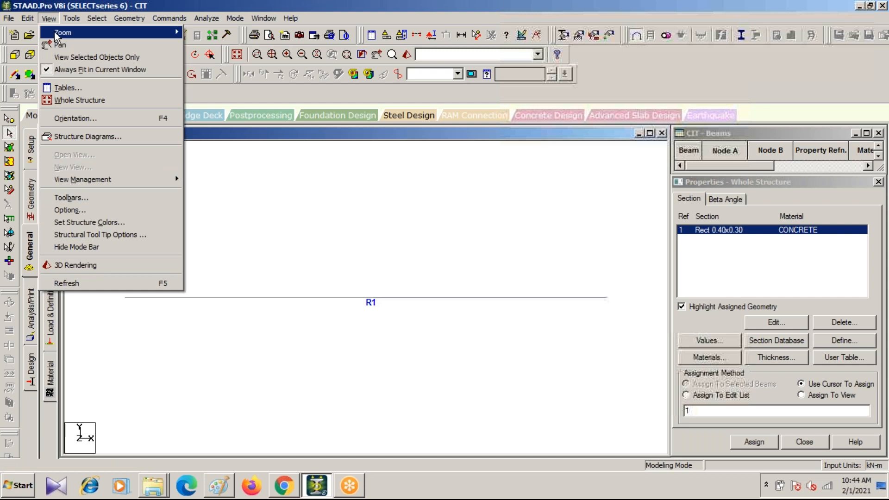
{"action": "left_click", "coordinate": [54, 15]}
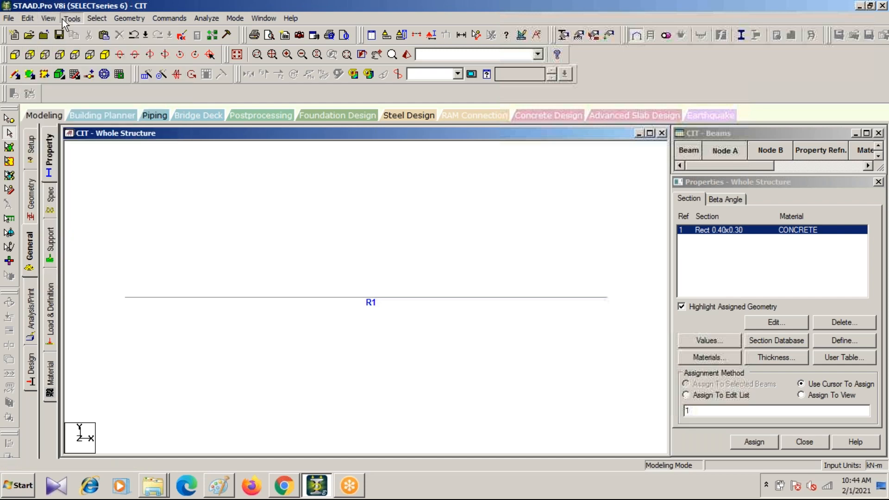
{"action": "left_click", "coordinate": [57, 18]}
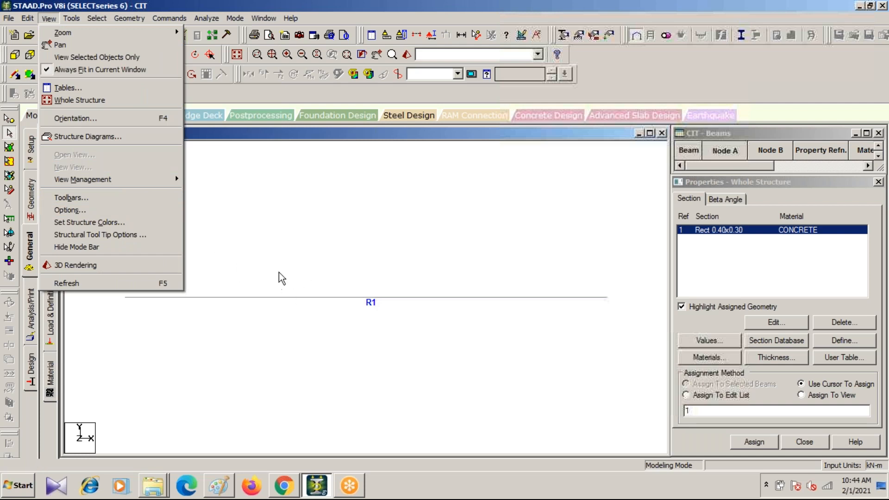
{"action": "left_click", "coordinate": [236, 233]}
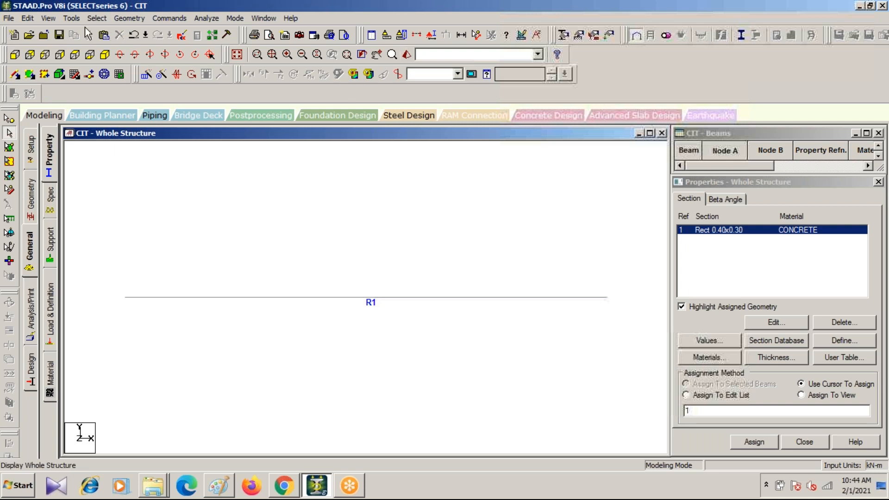
{"action": "left_click", "coordinate": [407, 55]}
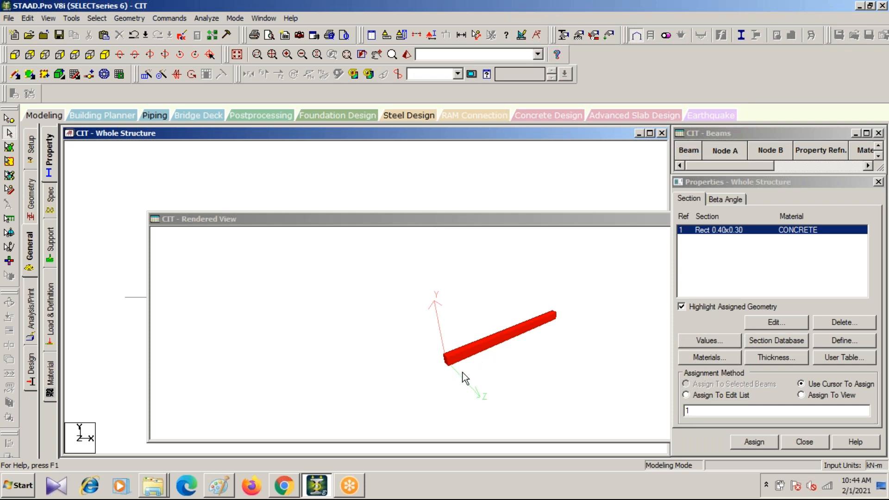
{"action": "left_click_drag", "start_coordinate": [462, 373], "coordinate": [417, 378]}
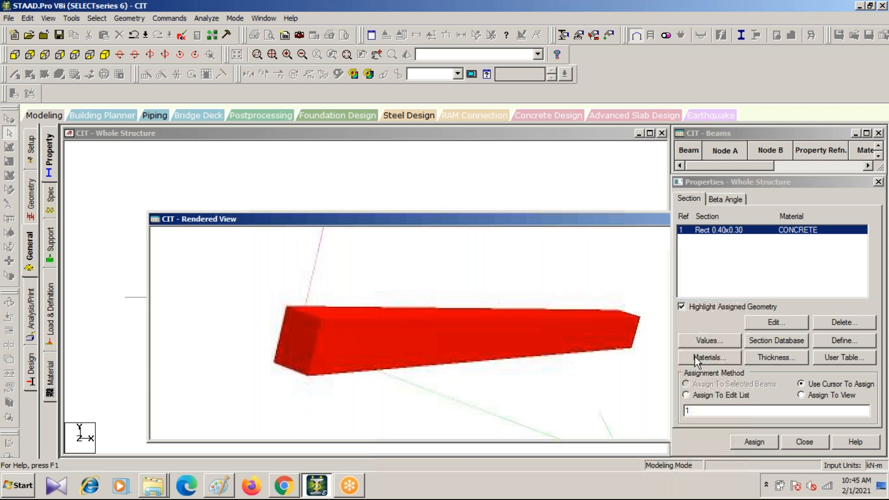
{"action": "left_click_drag", "start_coordinate": [541, 218], "coordinate": [319, 301]}
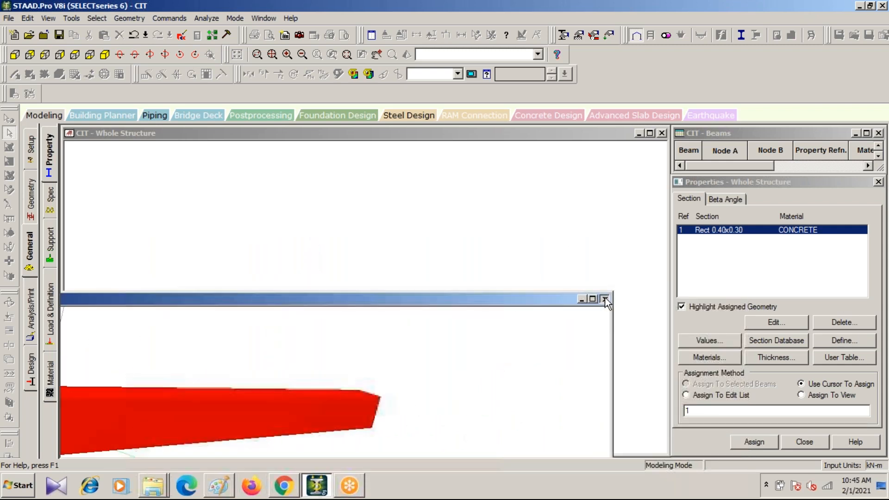
{"action": "left_click", "coordinate": [605, 298]}
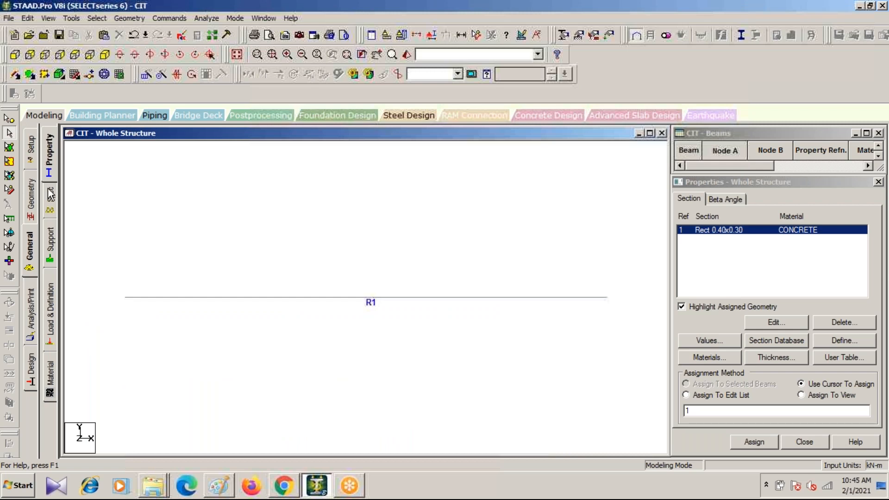
Step: Check the "HOW DOES STAAD WORK???" slide in Chrome for the input stage after structure, and return to STAAD.Pro
{"action": "left_click", "coordinate": [284, 490]}
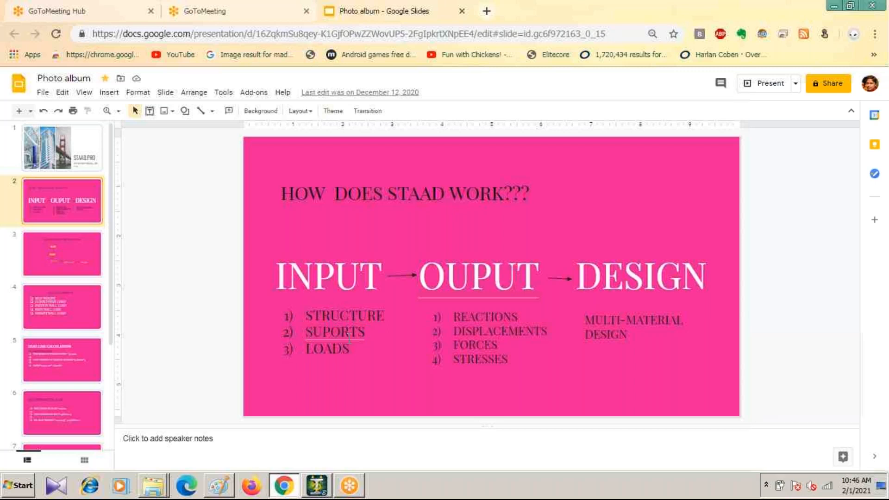
{"action": "mouse_move", "coordinate": [317, 491]}
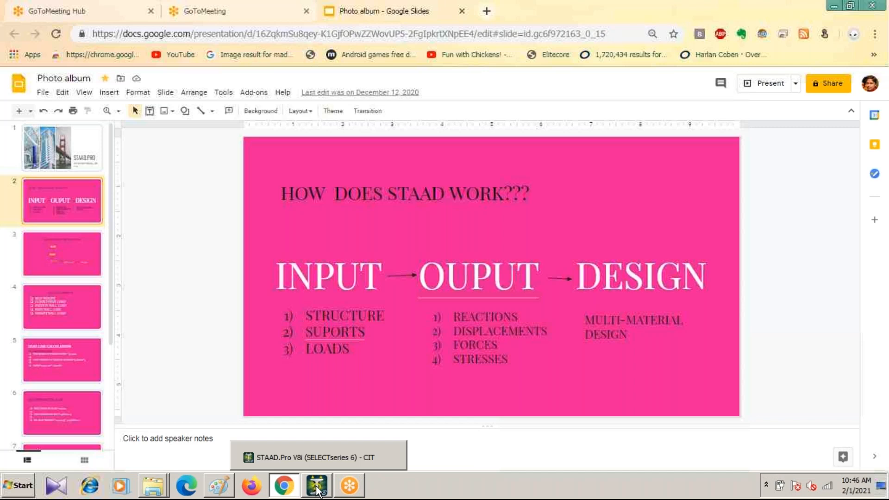
{"action": "left_click", "coordinate": [317, 487]}
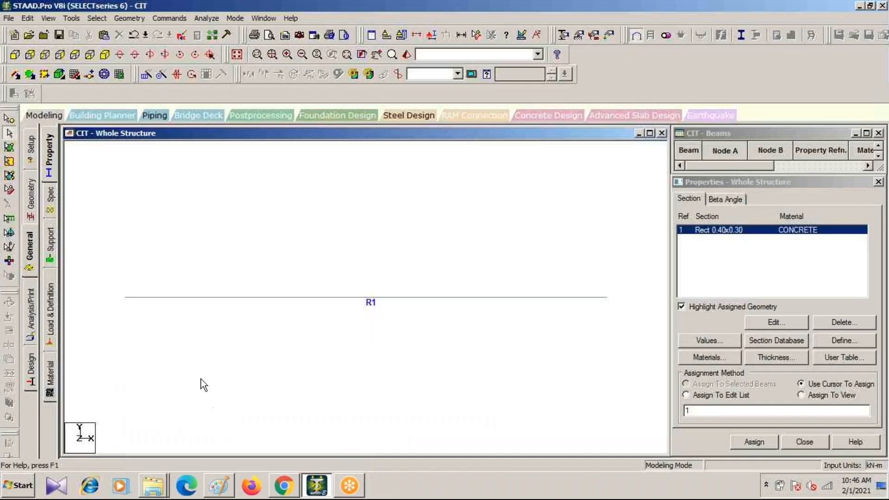
Step: Create a fixed support with all six restraints for the structure
{"action": "left_click", "coordinate": [50, 243]}
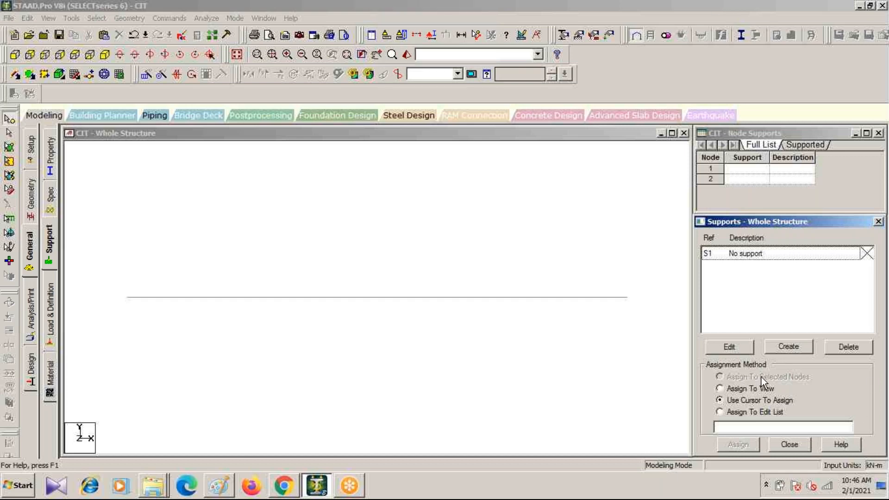
{"action": "left_click", "coordinate": [790, 346]}
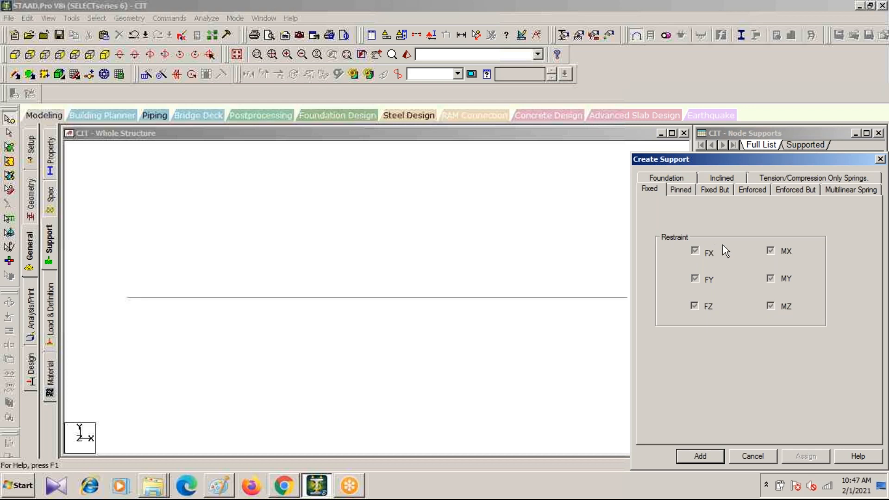
{"action": "left_click", "coordinate": [701, 457]}
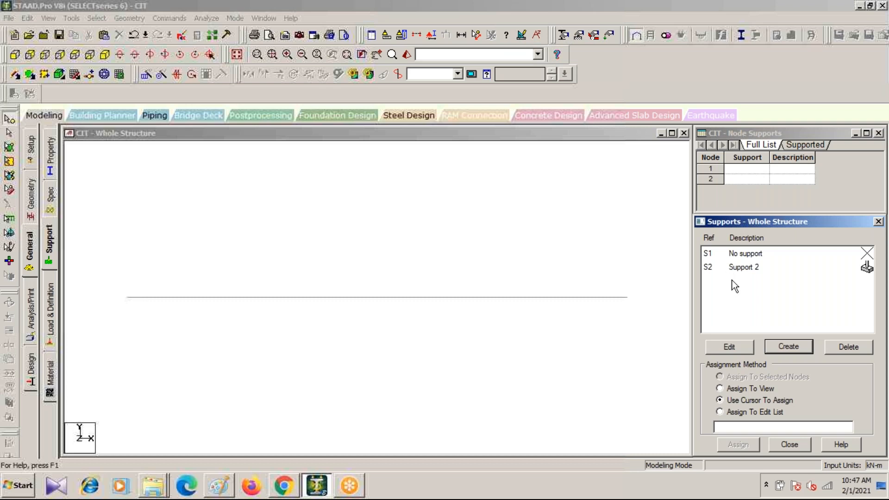
Step: Assign the fixed support S2 to node 1 at the beam's left end using Assign To Selected Nodes
{"action": "left_click", "coordinate": [752, 268]}
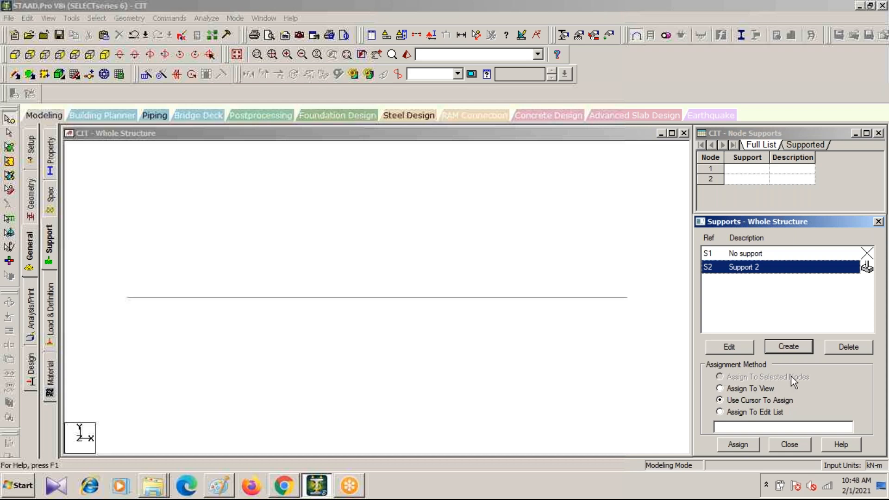
{"action": "left_click", "coordinate": [733, 443]}
{"action": "left_click", "coordinate": [9, 120]}
{"action": "left_click", "coordinate": [127, 297]}
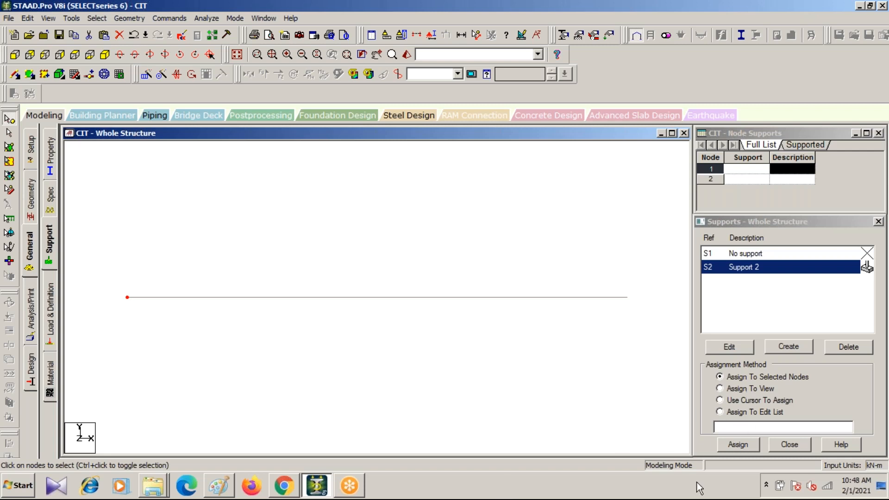
{"action": "left_click", "coordinate": [742, 444]}
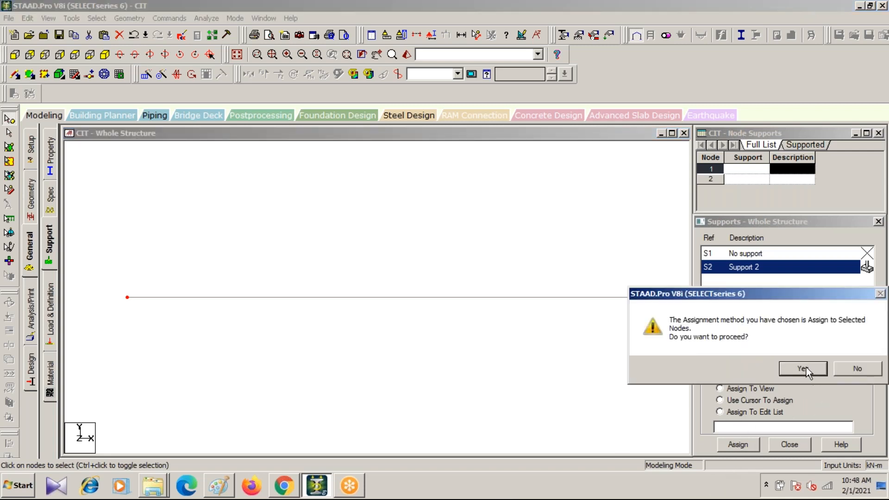
{"action": "left_click", "coordinate": [806, 370]}
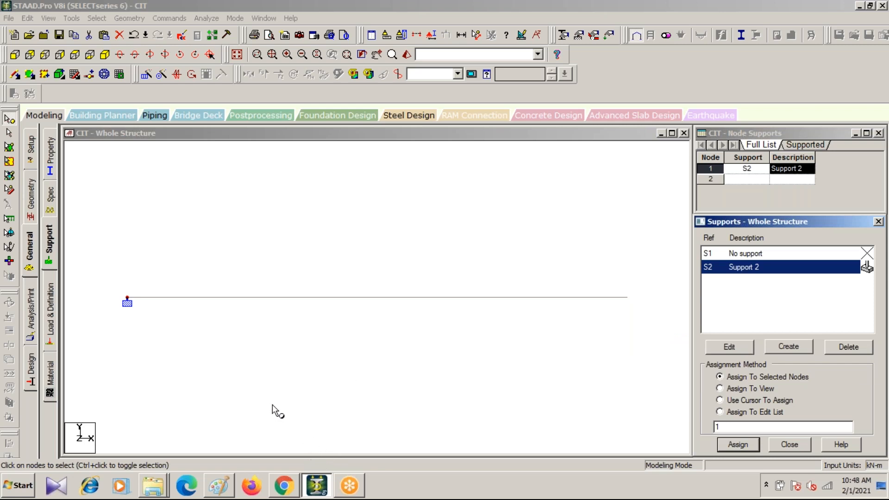
Step: Review the loads item on the workflow slide in Chrome and switch back to STAAD.Pro
{"action": "left_click", "coordinate": [281, 493]}
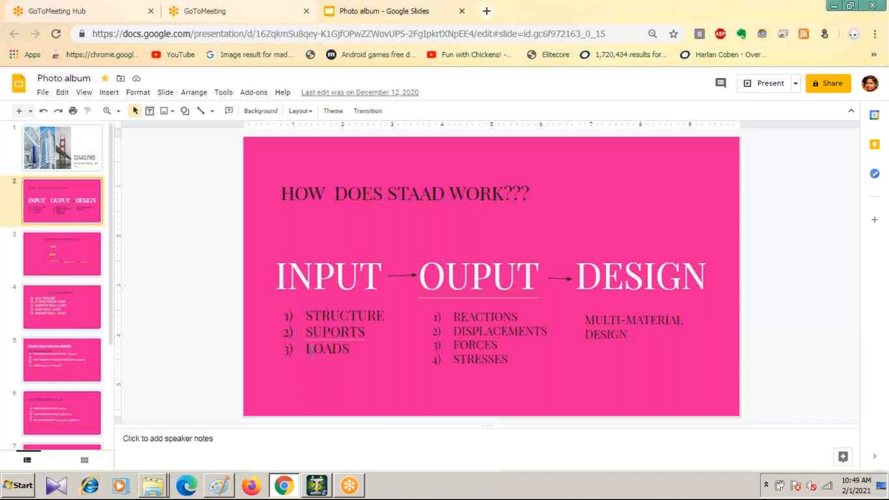
{"action": "mouse_move", "coordinate": [314, 486]}
{"action": "left_click", "coordinate": [317, 486]}
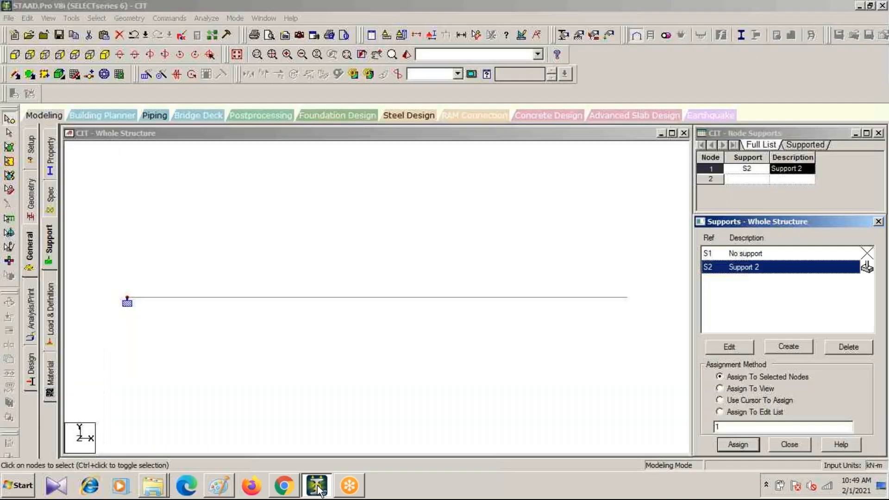
Step: Add primary load case 1 with loading type Dead and title DL, close the definition and select the DL case
{"action": "left_click", "coordinate": [51, 313]}
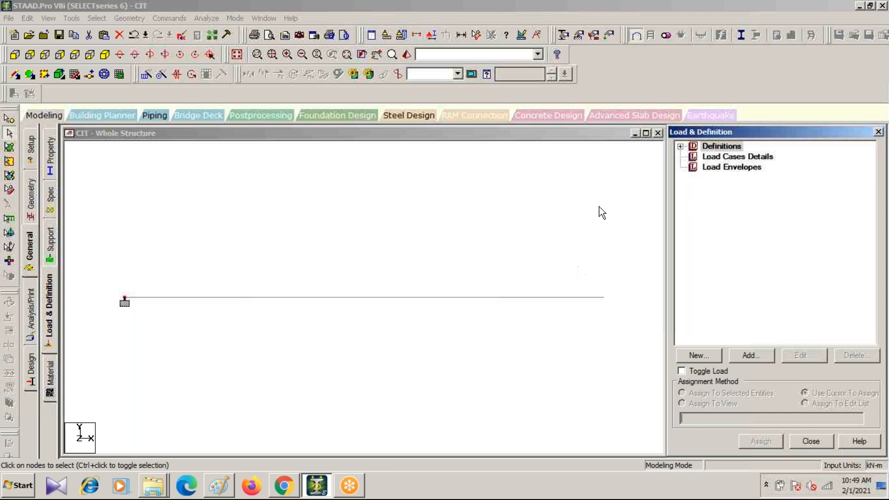
{"action": "left_click", "coordinate": [739, 158]}
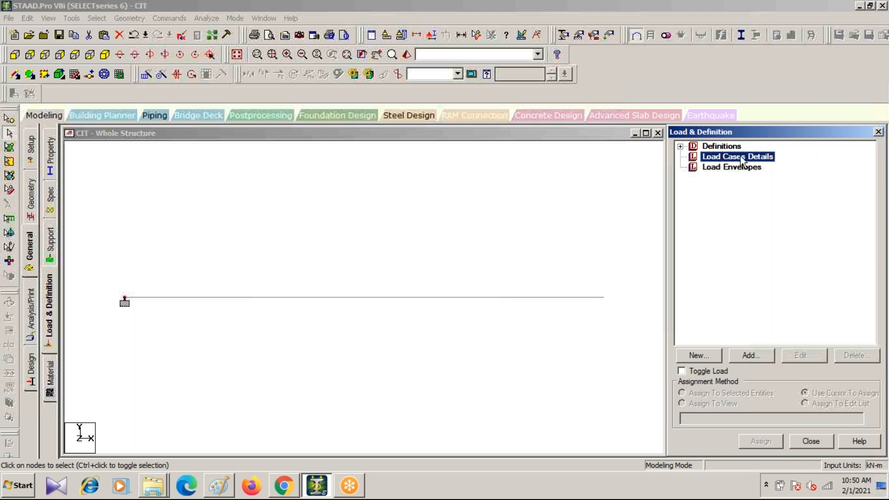
{"action": "left_click", "coordinate": [748, 358]}
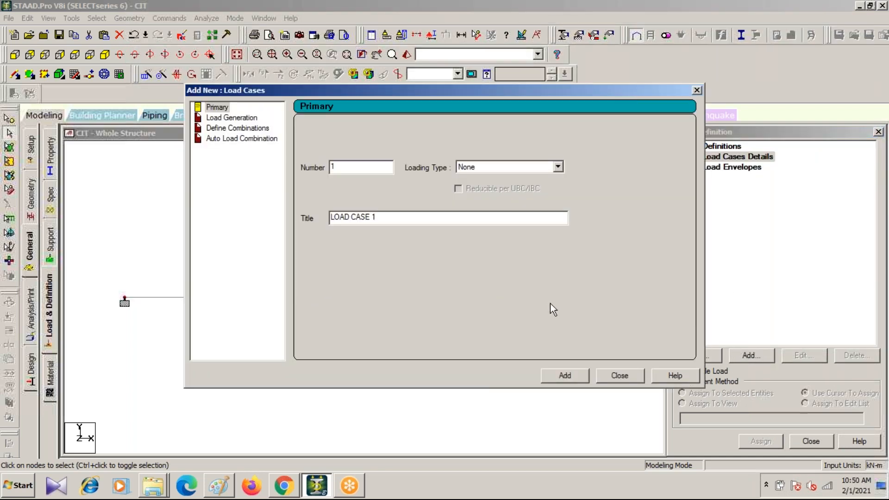
{"action": "left_click", "coordinate": [558, 167]}
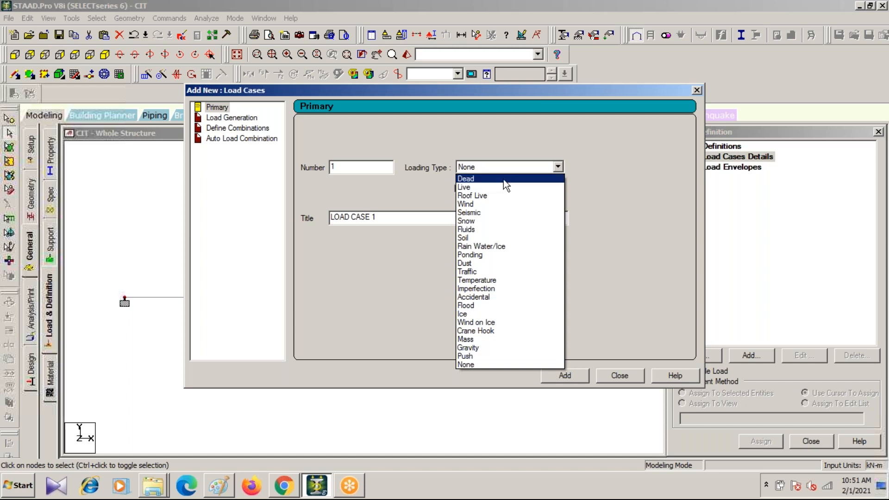
{"action": "left_click", "coordinate": [489, 179]}
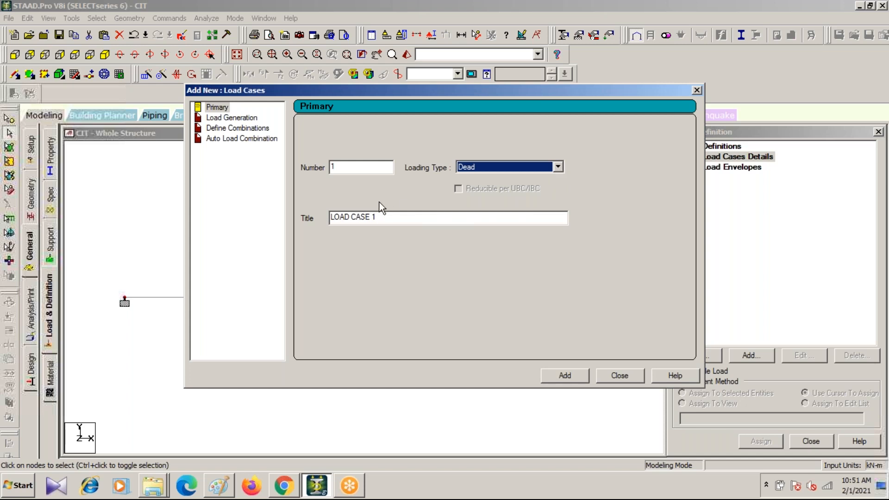
{"action": "key", "text": "Tab"}
{"action": "key", "text": "Tab"}
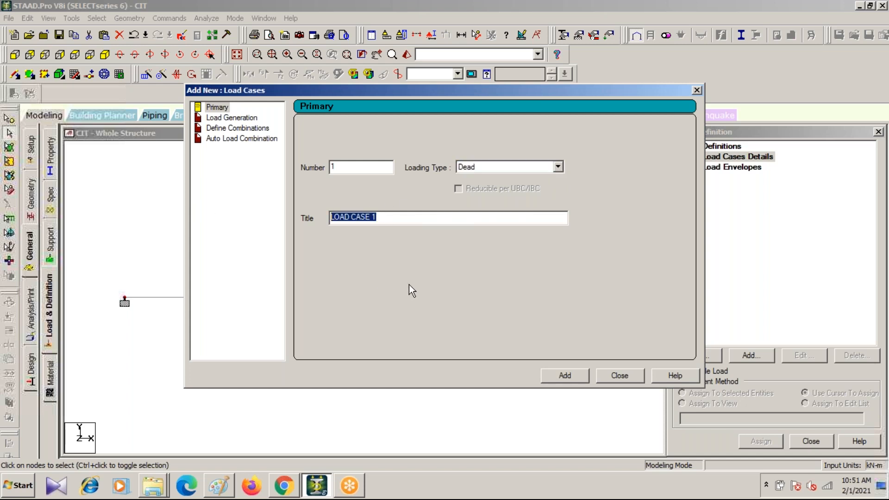
{"action": "type", "text": "DL"}
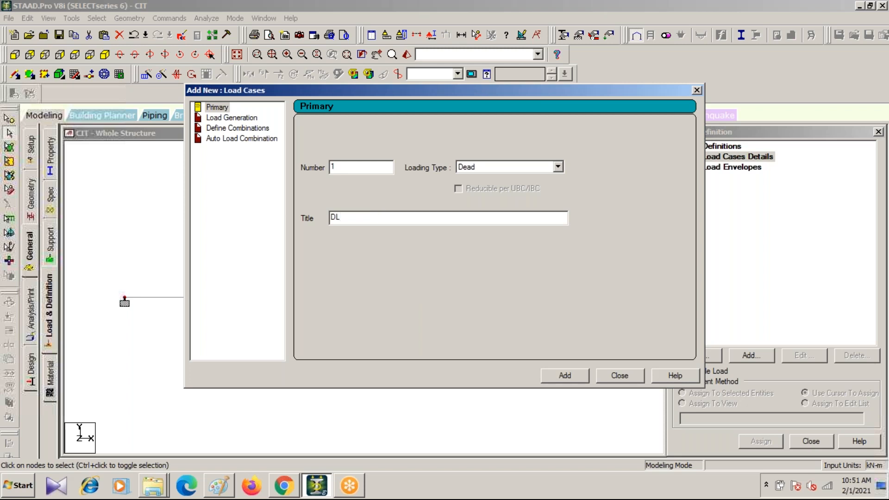
{"action": "left_click", "coordinate": [564, 375]}
{"action": "left_click", "coordinate": [697, 90]}
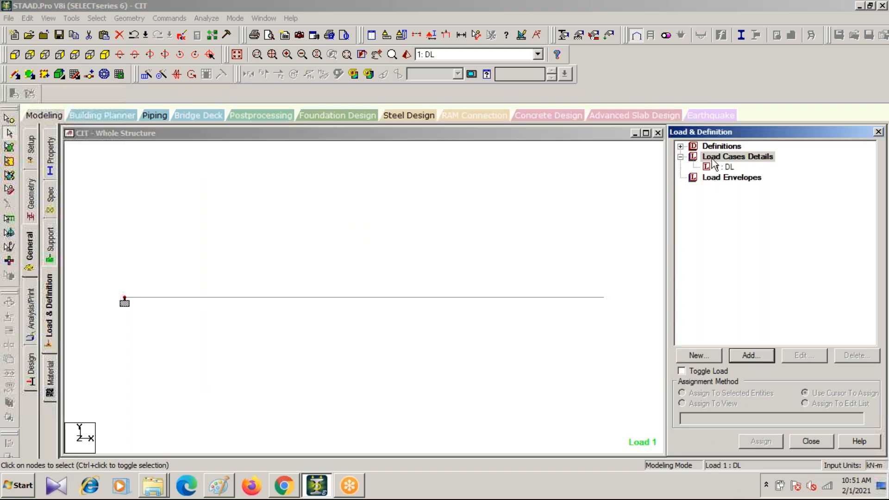
{"action": "left_click", "coordinate": [720, 168]}
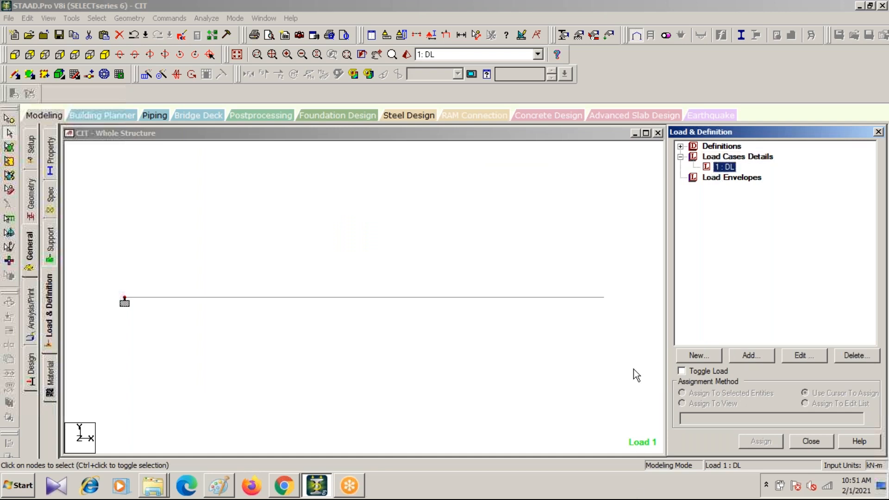
Step: Start a new load item for the DL case, compare the member load types and choose Uniform Force
{"action": "left_click", "coordinate": [750, 357]}
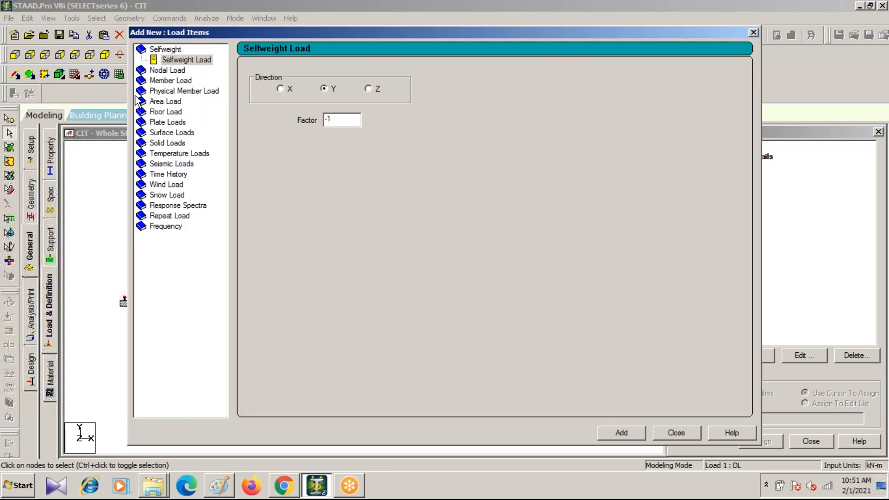
{"action": "left_click", "coordinate": [169, 82]}
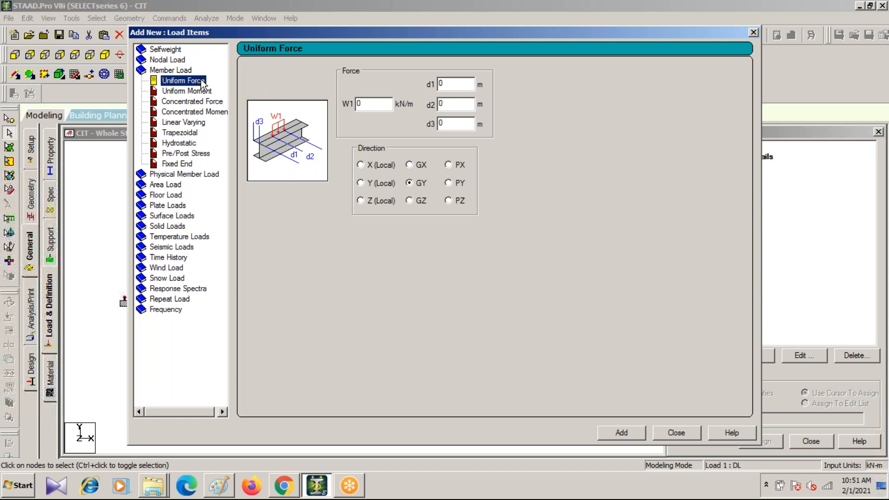
{"action": "left_click", "coordinate": [175, 91]}
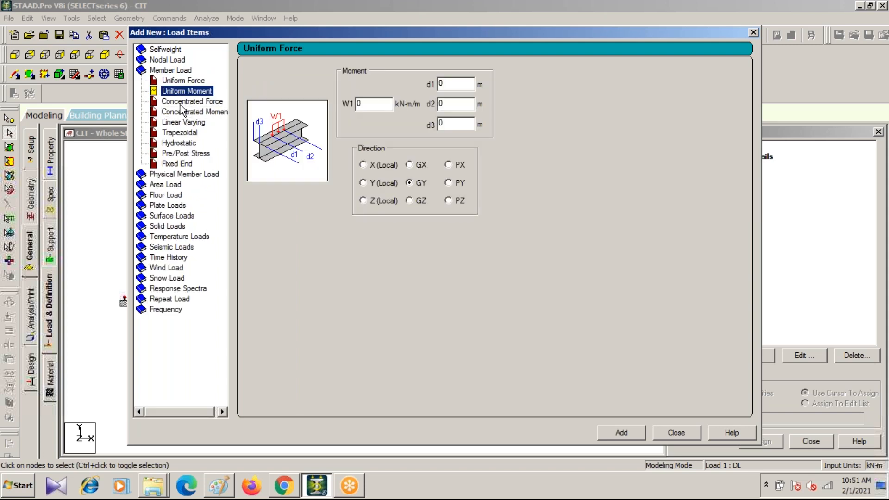
{"action": "left_click", "coordinate": [176, 101]}
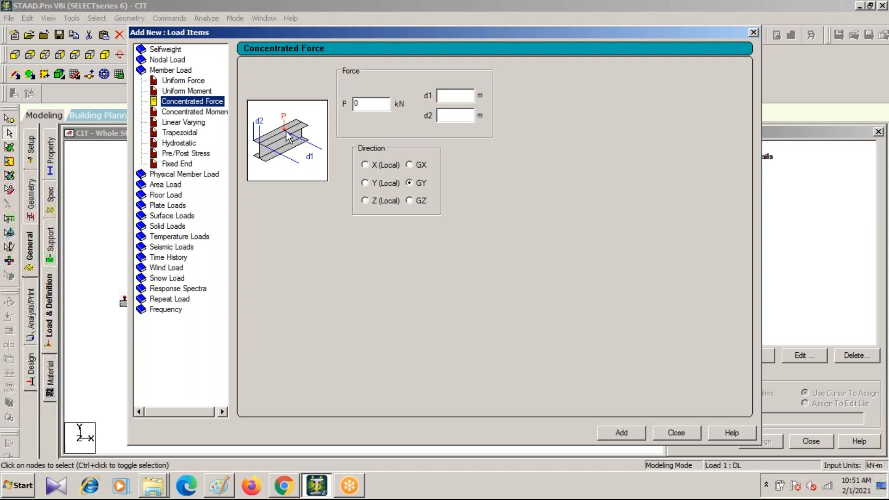
{"action": "left_click", "coordinate": [190, 82]}
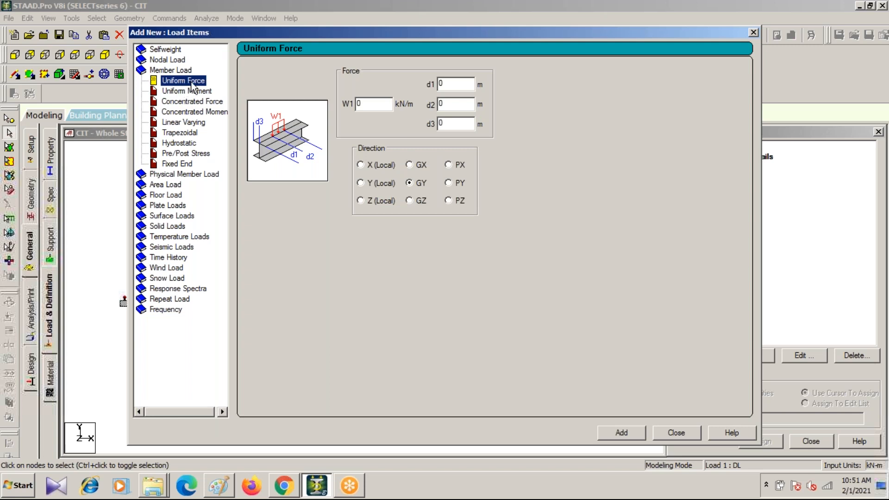
Step: Set the uniform force W1 to -10 kN/m and let auto save store the modified structure
{"action": "left_click", "coordinate": [363, 105]}
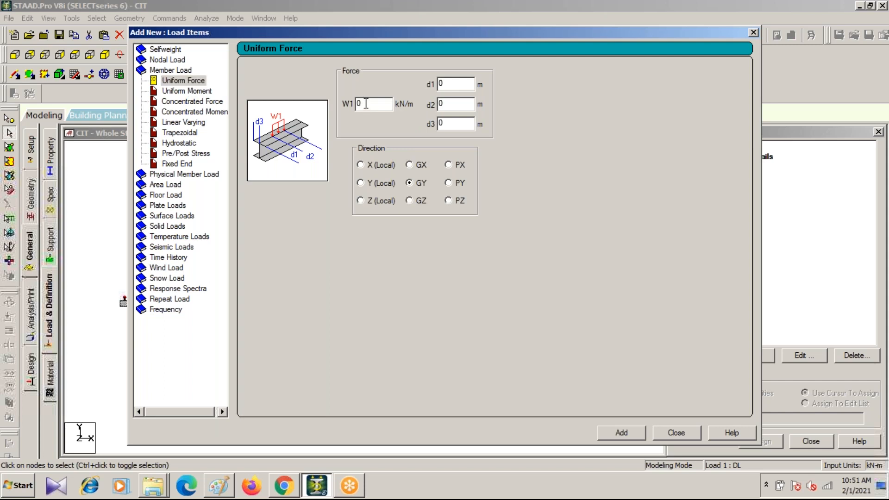
{"action": "double_click", "coordinate": [358, 106]}
{"action": "type", "text": "-10"}
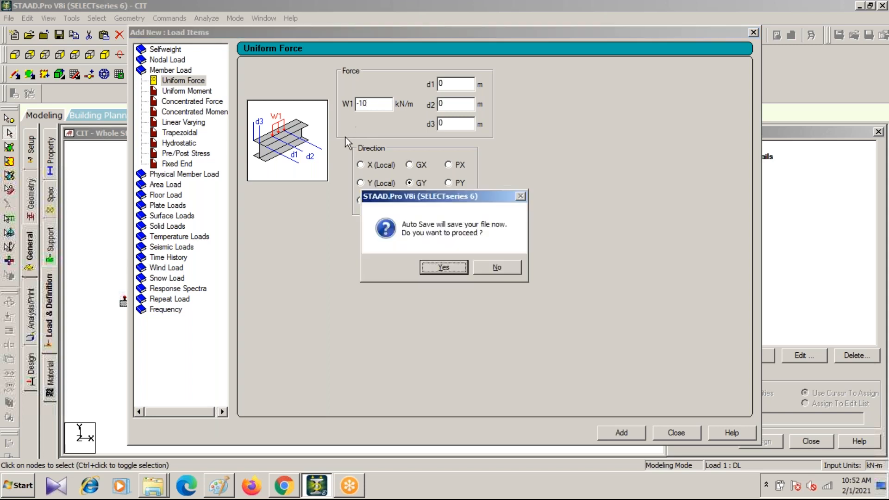
{"action": "left_click", "coordinate": [442, 267]}
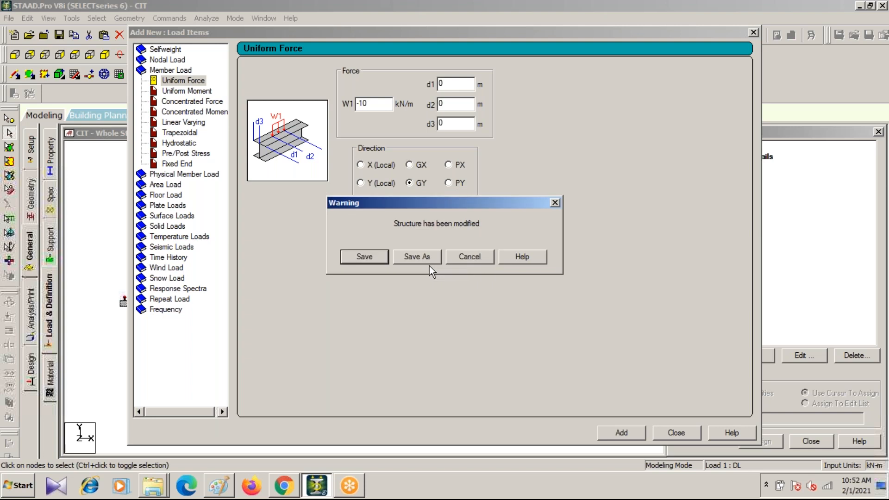
{"action": "left_click", "coordinate": [363, 257]}
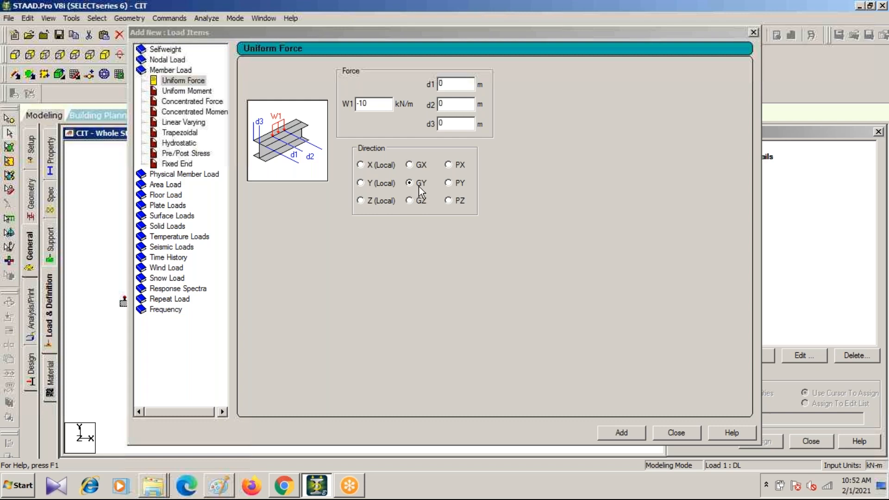
Step: Add the -10 kN/m uniform force in direction GY to the DL load case and close the load items dialog
{"action": "left_click", "coordinate": [376, 33]}
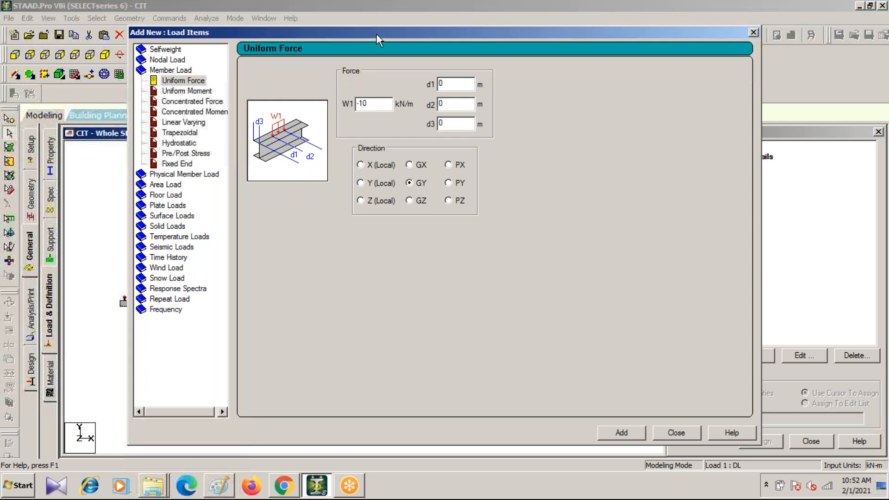
{"action": "left_click_drag", "start_coordinate": [376, 34], "coordinate": [511, 32]}
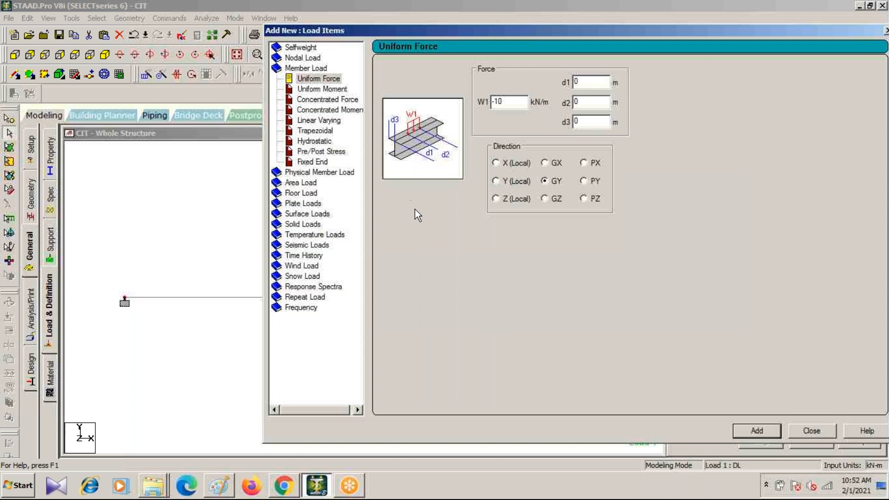
{"action": "left_click", "coordinate": [494, 101]}
{"action": "type", "text": "-"}
{"action": "left_click", "coordinate": [743, 434]}
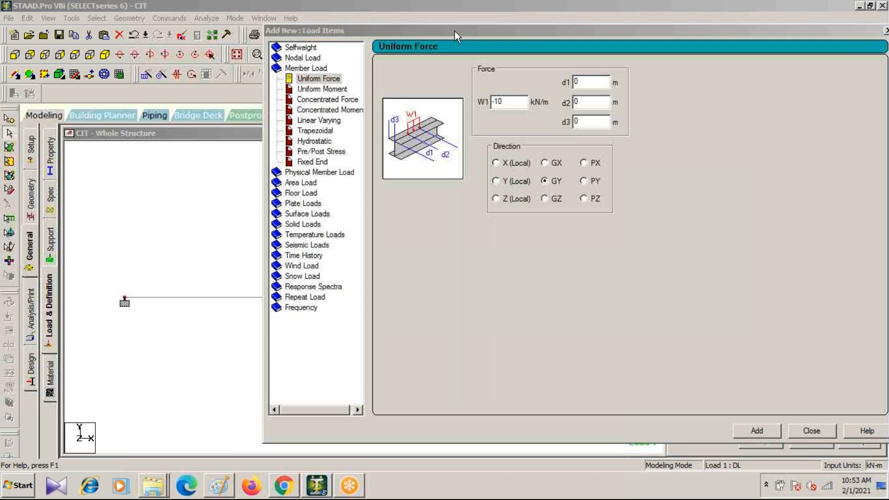
{"action": "left_click_drag", "start_coordinate": [454, 31], "coordinate": [198, 164]}
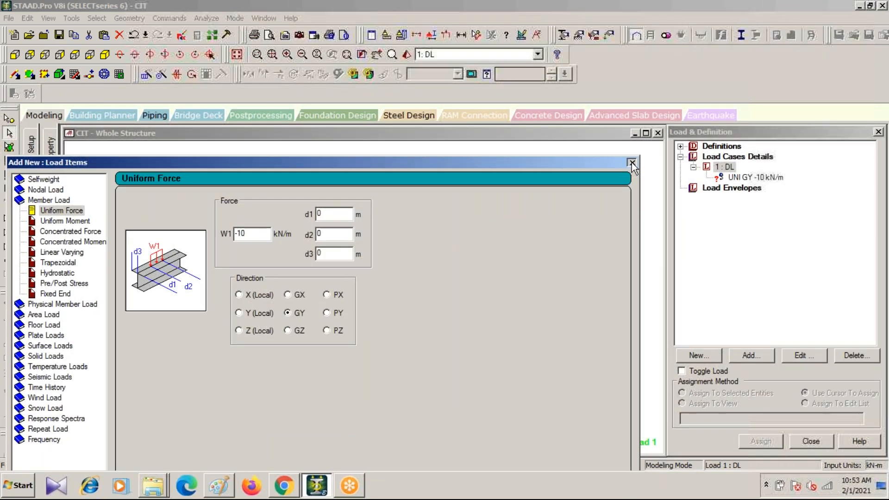
{"action": "left_click", "coordinate": [632, 162]}
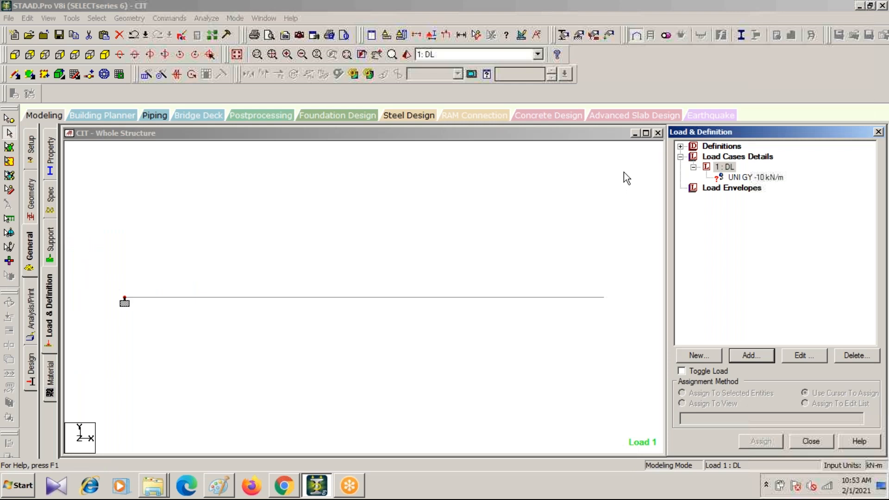
Step: Assign the UNI GY -10 kN/m load to the cantilever beam using Use Cursor To Assign
{"action": "left_click", "coordinate": [746, 179]}
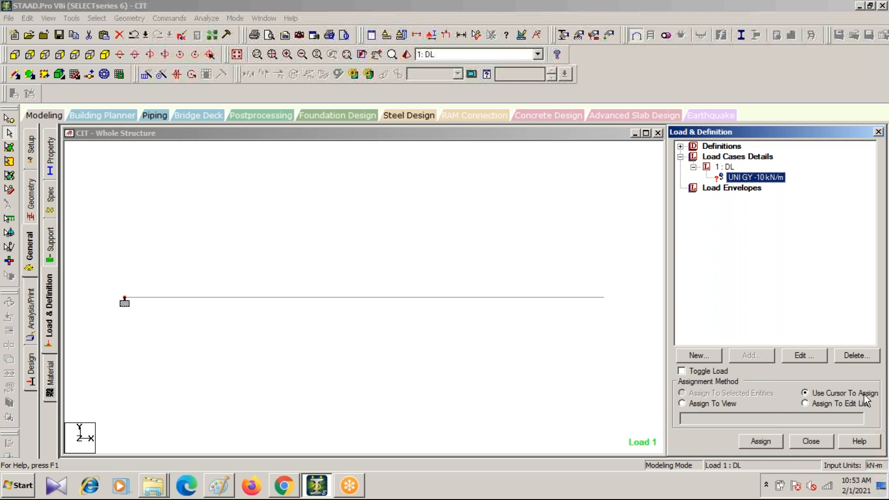
{"action": "left_click", "coordinate": [761, 442]}
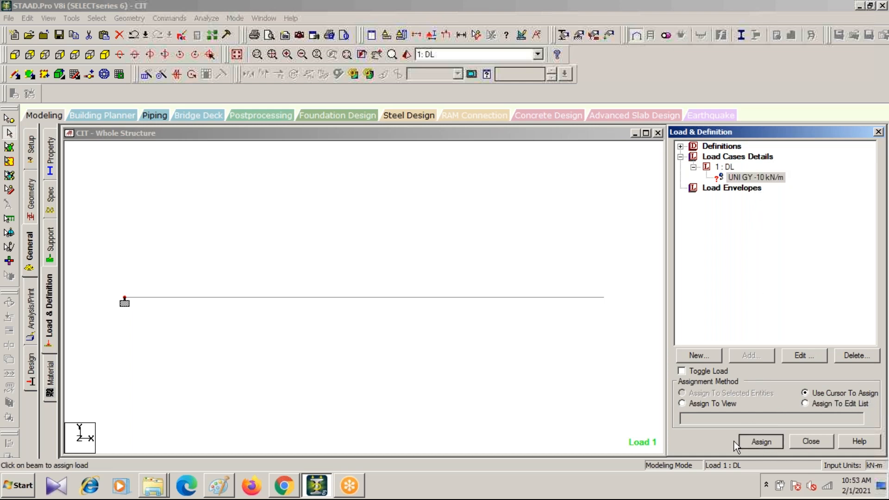
{"action": "left_click", "coordinate": [351, 297]}
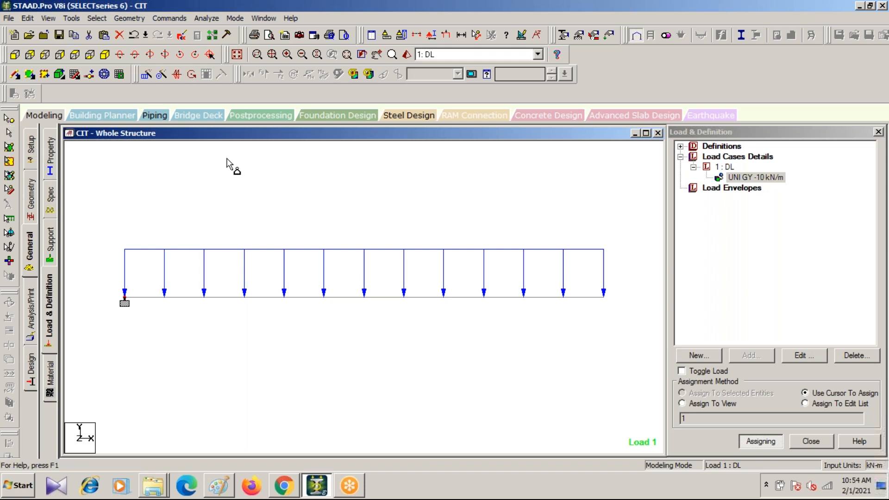
Step: Switch to Chrome
{"action": "left_click", "coordinate": [284, 485]}
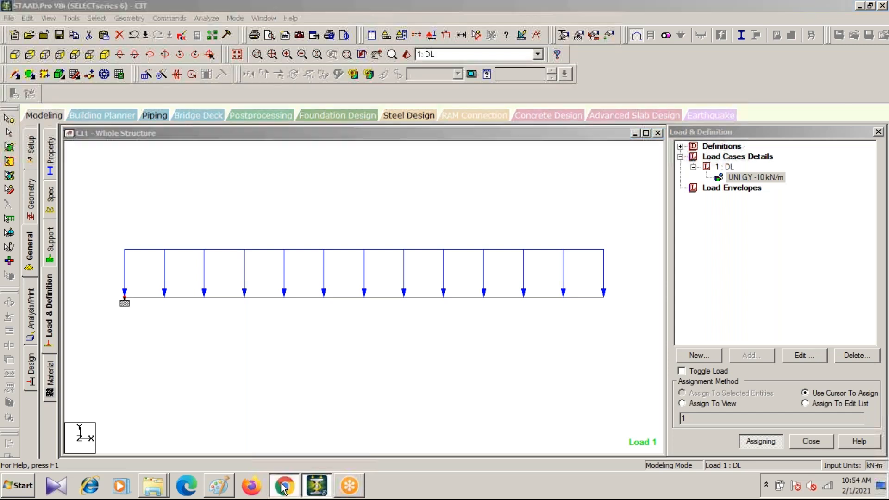
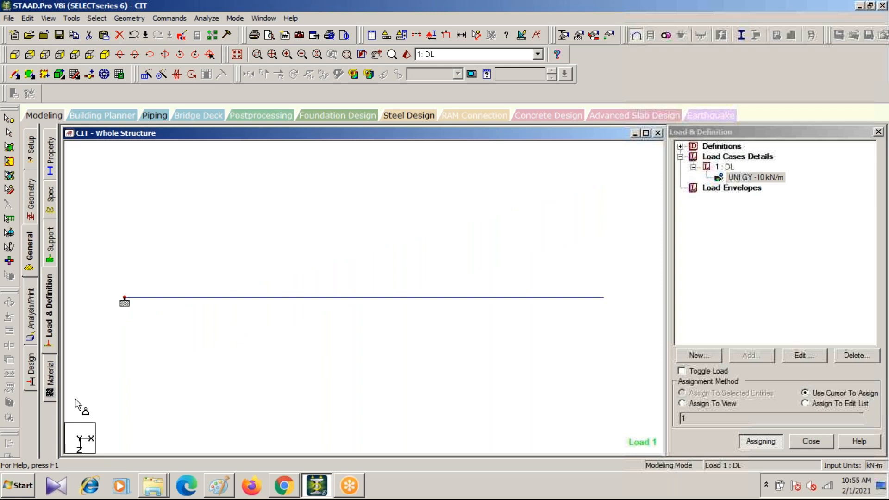
Step: Review the loaded cantilever beam from the front, along with its node and beam tables and its assigned section properties
{"action": "left_click", "coordinate": [16, 55]}
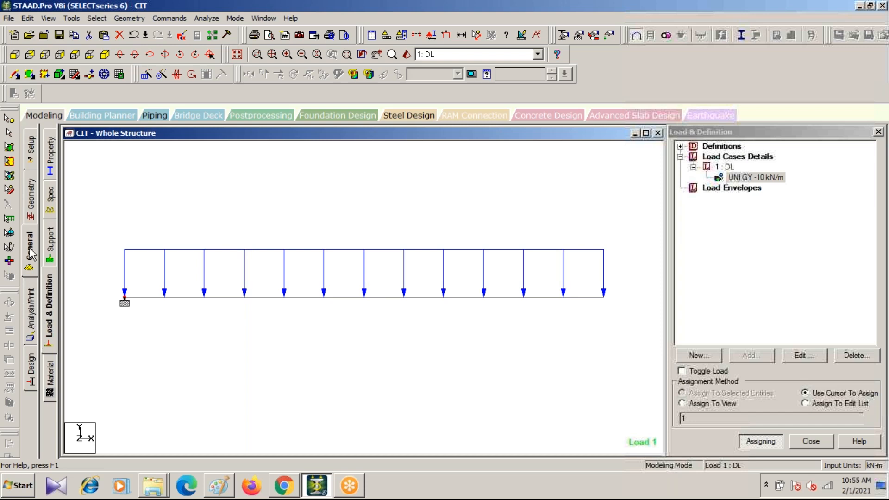
{"action": "left_click", "coordinate": [31, 199]}
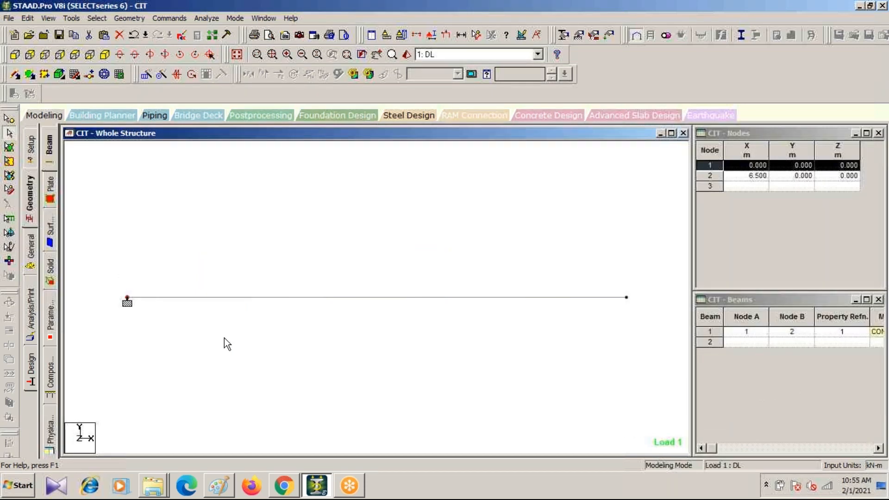
{"action": "left_click", "coordinate": [30, 252]}
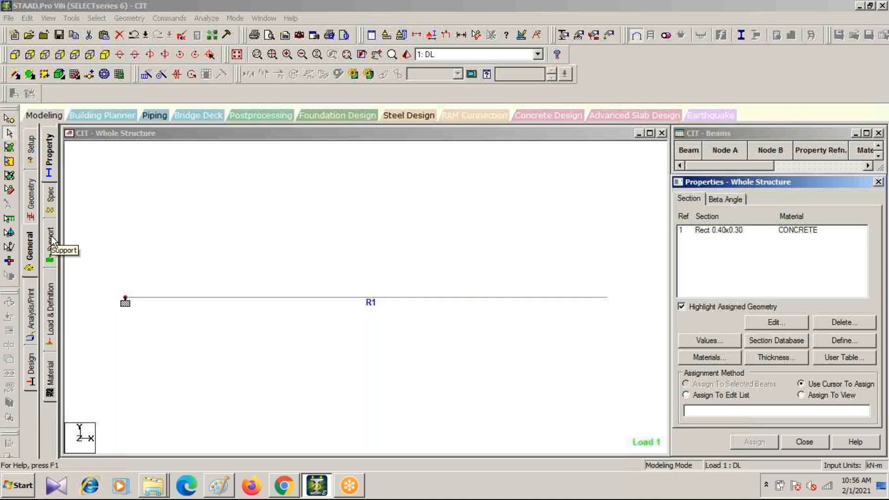
Step: Add a Perform Analysis command with the print option All and close the analysis commands dialog
{"action": "left_click", "coordinate": [31, 319]}
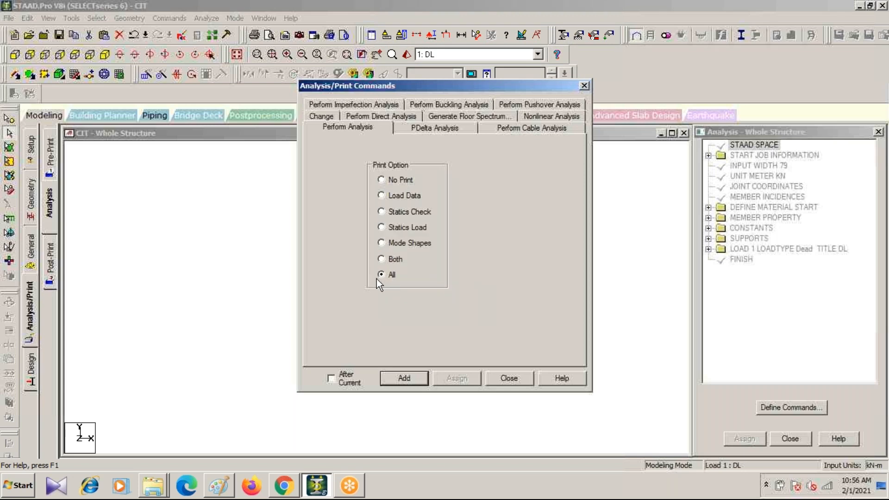
{"action": "left_click", "coordinate": [409, 378]}
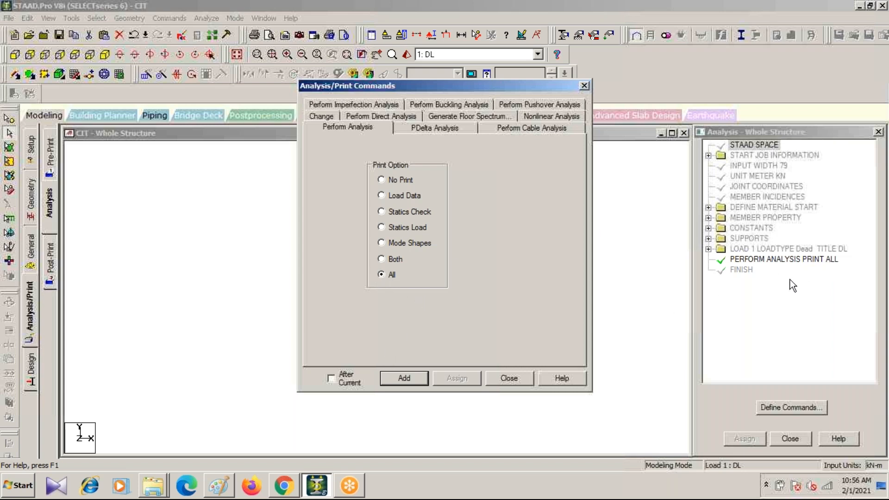
{"action": "left_click", "coordinate": [583, 86]}
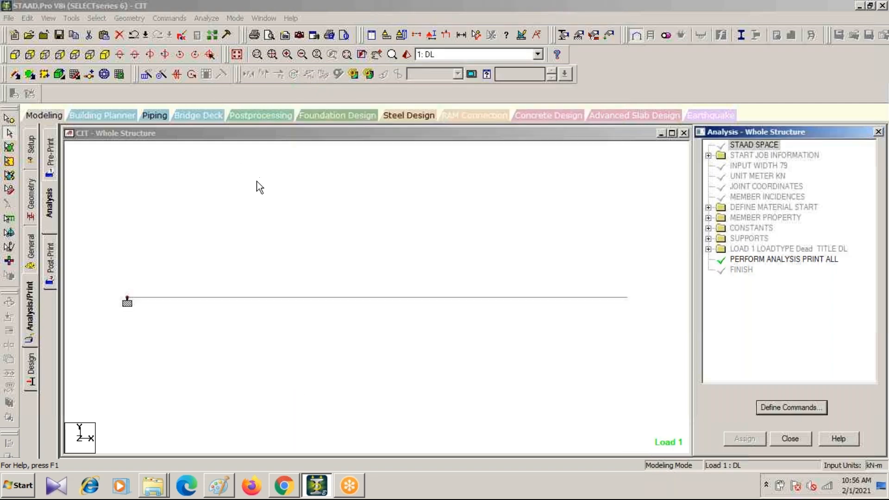
Step: Run the analysis of the cantilever beam, saving the modified structure
{"action": "left_click", "coordinate": [119, 55]}
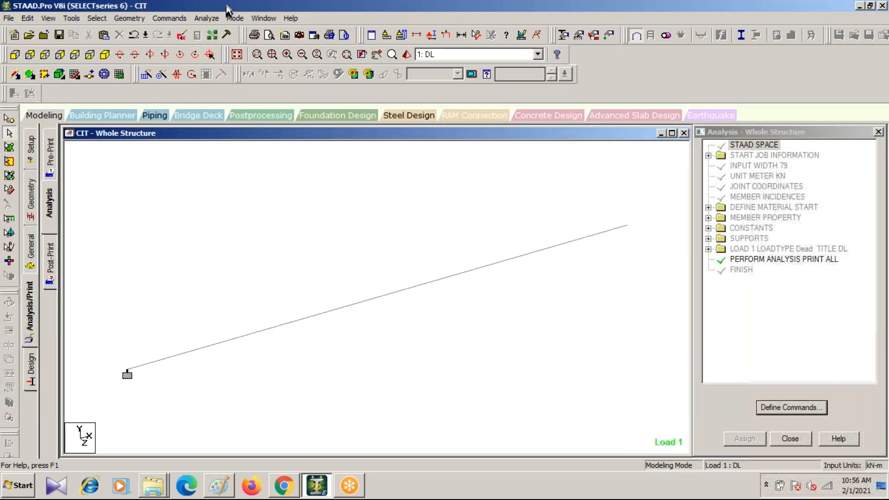
{"action": "left_click", "coordinate": [207, 19]}
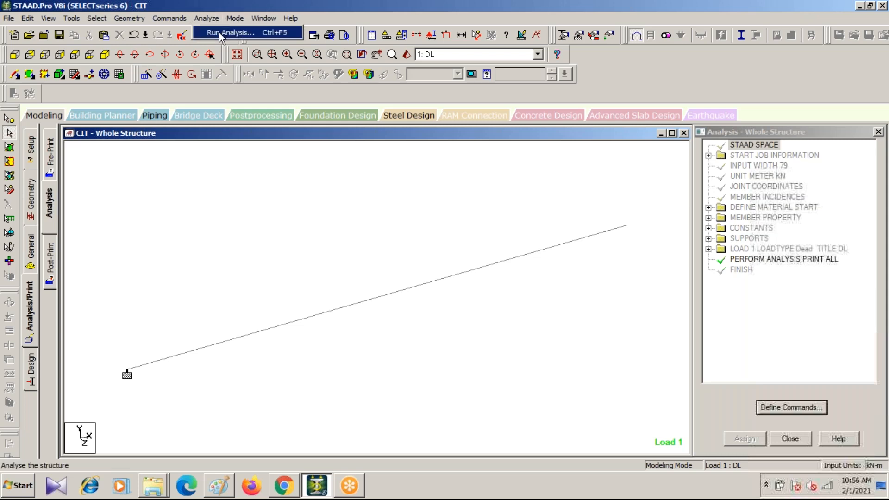
{"action": "left_click", "coordinate": [219, 32]}
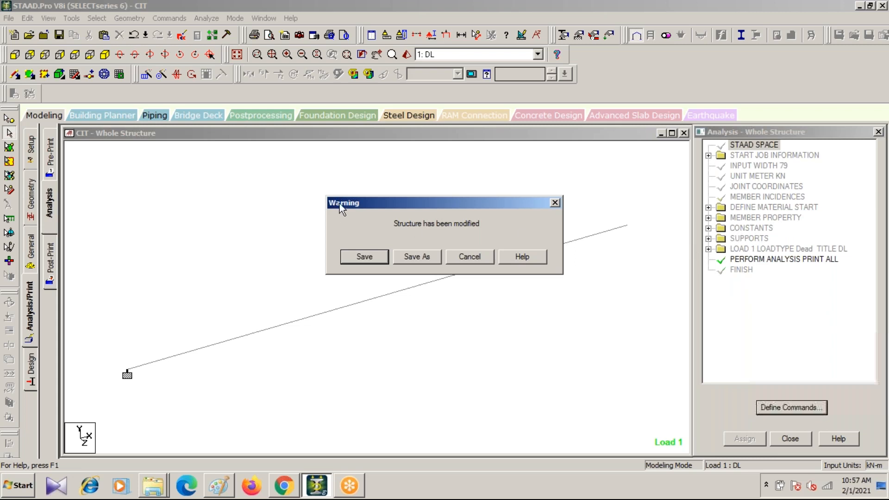
{"action": "left_click", "coordinate": [371, 256]}
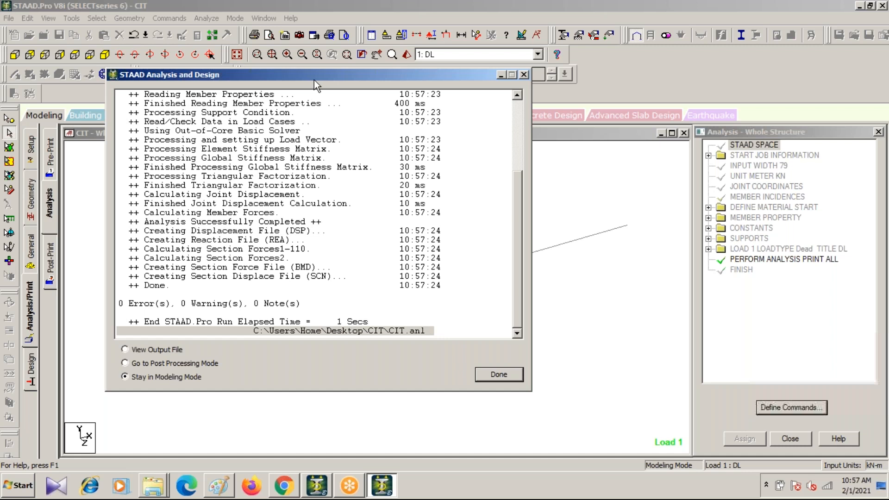
Step: Switch to Chrome and arrange the analysis report window beside the input, output and design lists on the STAAD workflow slide
{"action": "left_click_drag", "start_coordinate": [318, 73], "coordinate": [424, 6]}
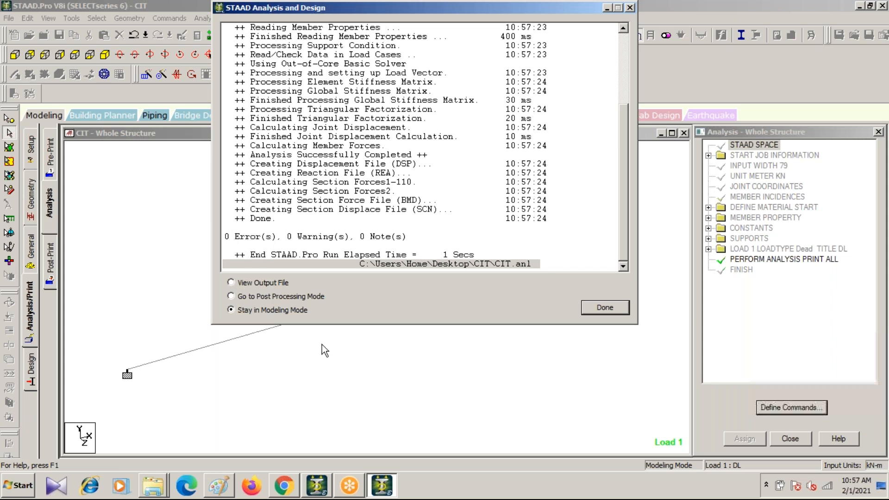
{"action": "left_click", "coordinate": [285, 486]}
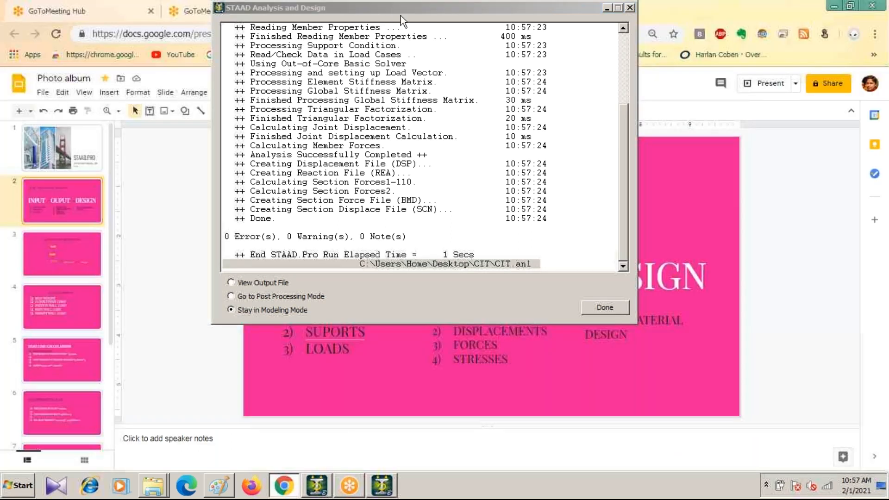
{"action": "left_click_drag", "start_coordinate": [403, 8], "coordinate": [883, 159]}
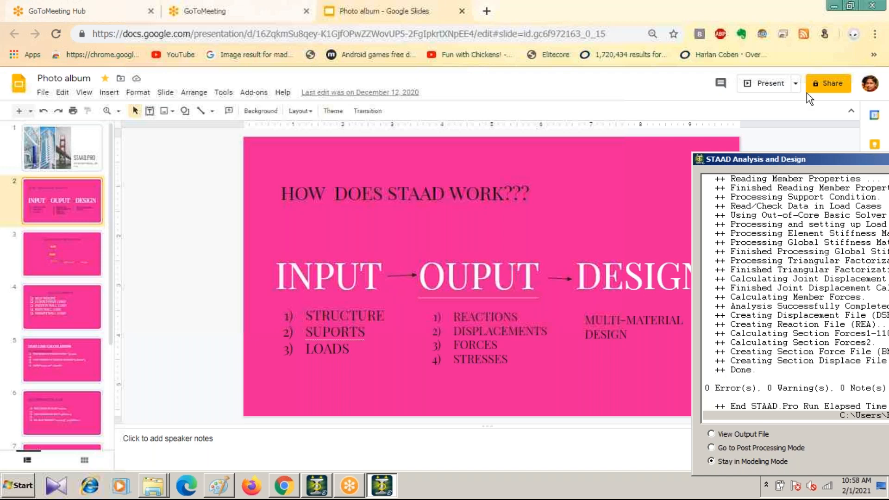
{"action": "left_click_drag", "start_coordinate": [788, 162], "coordinate": [623, 12]}
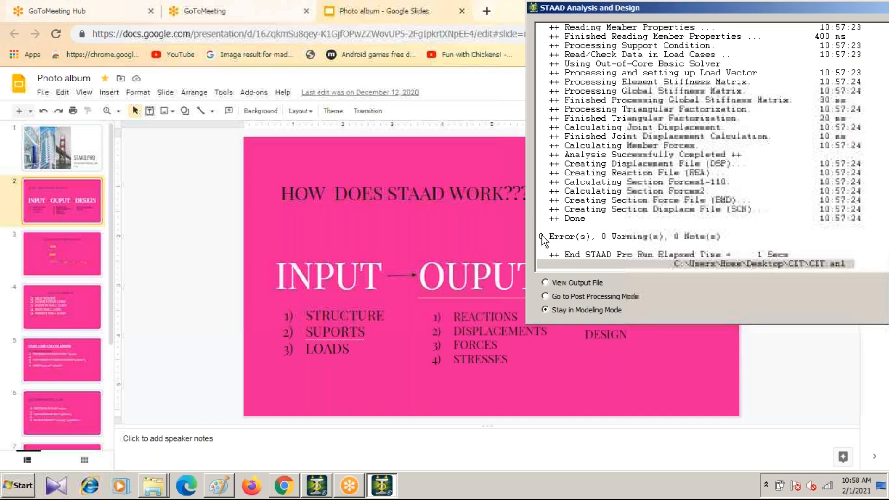
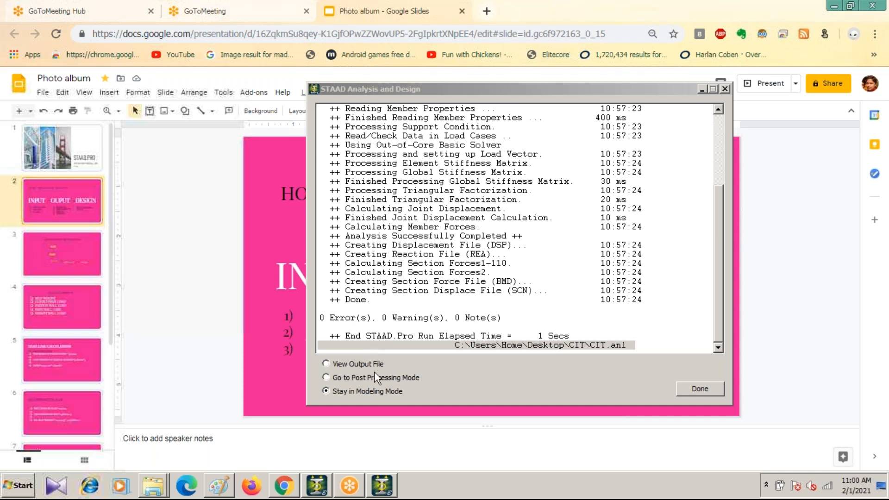
Step: Finish the analysis run with the option to view the output file and switch back to STAAD.Pro
{"action": "left_click", "coordinate": [325, 363]}
{"action": "left_click", "coordinate": [698, 391]}
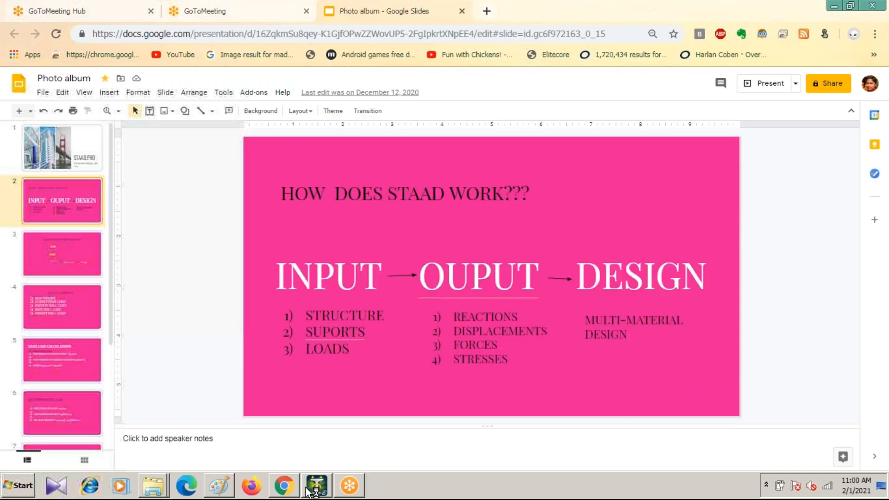
{"action": "left_click", "coordinate": [309, 489]}
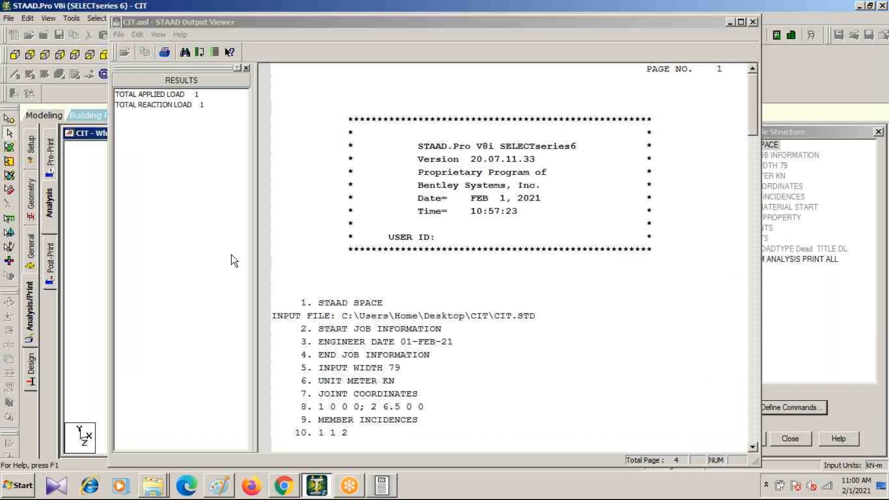
Step: Examine the total applied load and total reaction load for load case 1 in the output file, then close the viewer
{"action": "left_click", "coordinate": [138, 95]}
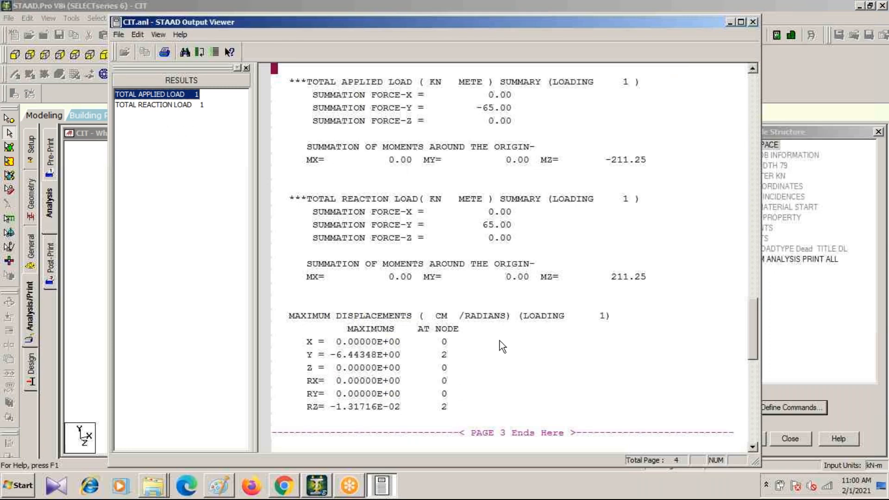
{"action": "left_click", "coordinate": [144, 105]}
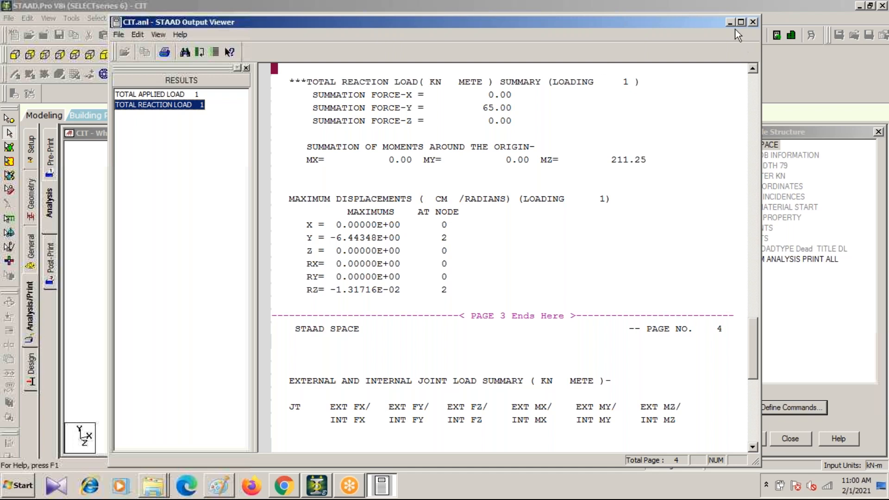
{"action": "left_click_drag", "start_coordinate": [690, 21], "coordinate": [667, 132]}
{"action": "left_click", "coordinate": [729, 134]}
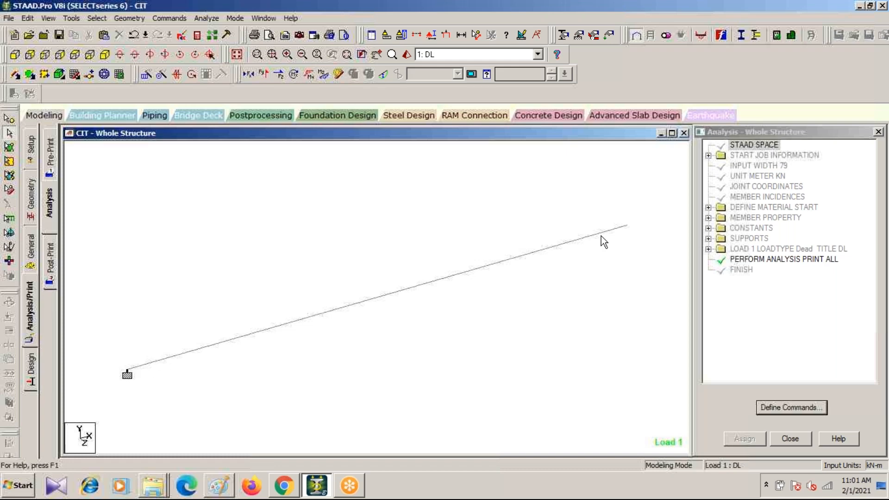
Step: Enter postprocessing mode with load case 1 DL selected for the results
{"action": "left_click", "coordinate": [254, 115]}
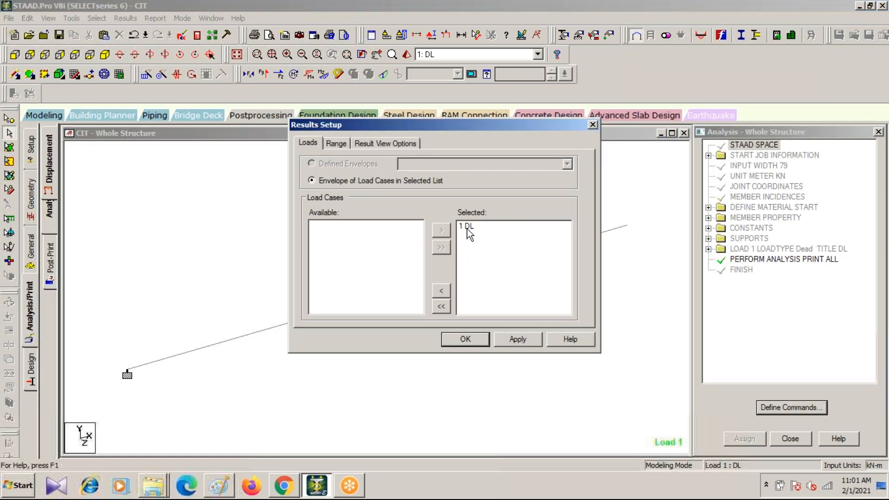
{"action": "left_click", "coordinate": [467, 226]}
{"action": "left_click", "coordinate": [523, 339]}
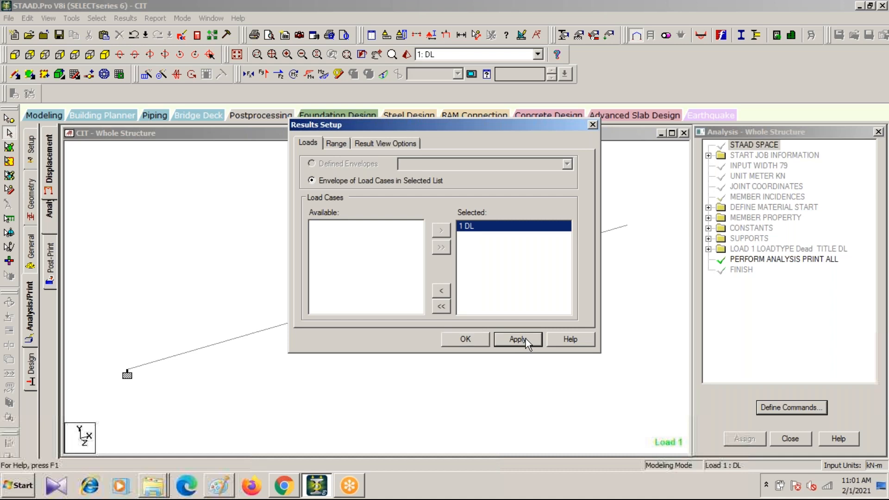
{"action": "left_click", "coordinate": [472, 339]}
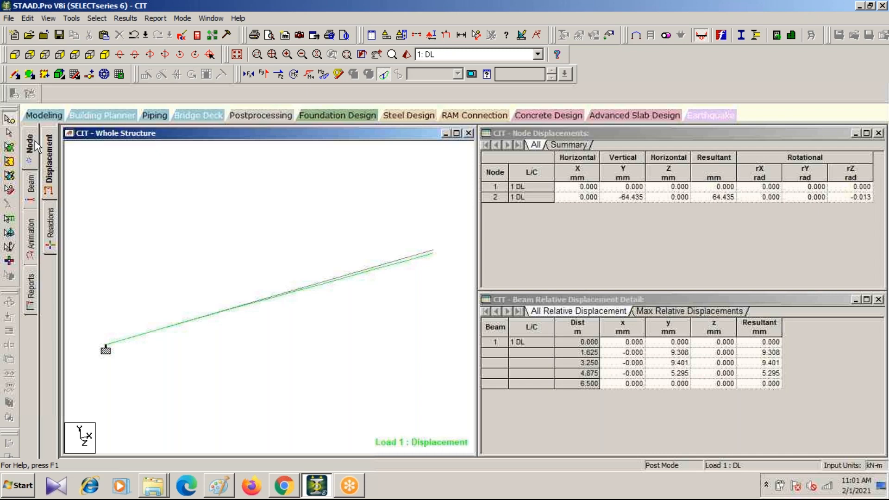
Step: Examine the cantilever's support reactions, its beam forces with the bending diagram, and its moment, shear and axial force graphs
{"action": "left_click", "coordinate": [51, 245]}
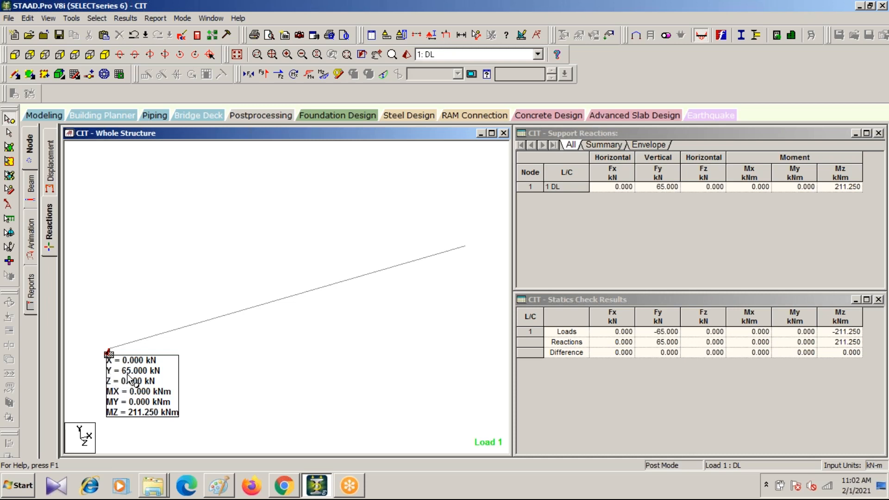
{"action": "left_click", "coordinate": [32, 190]}
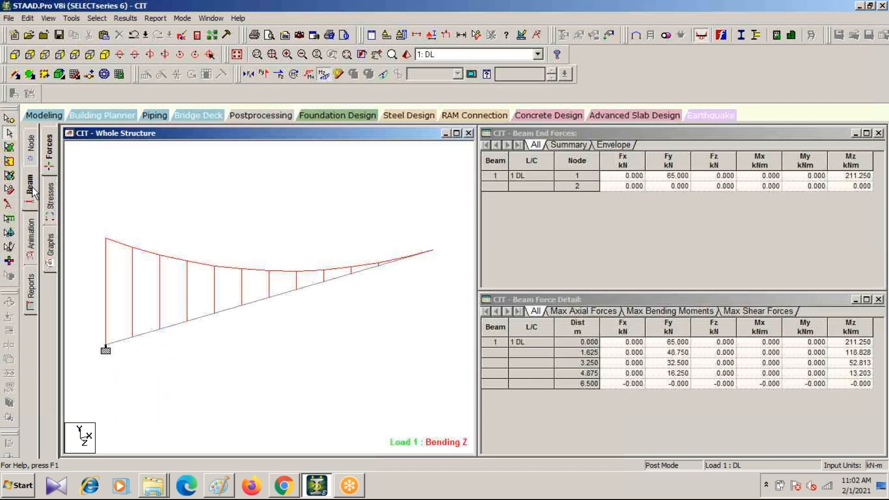
{"action": "left_click", "coordinate": [51, 246]}
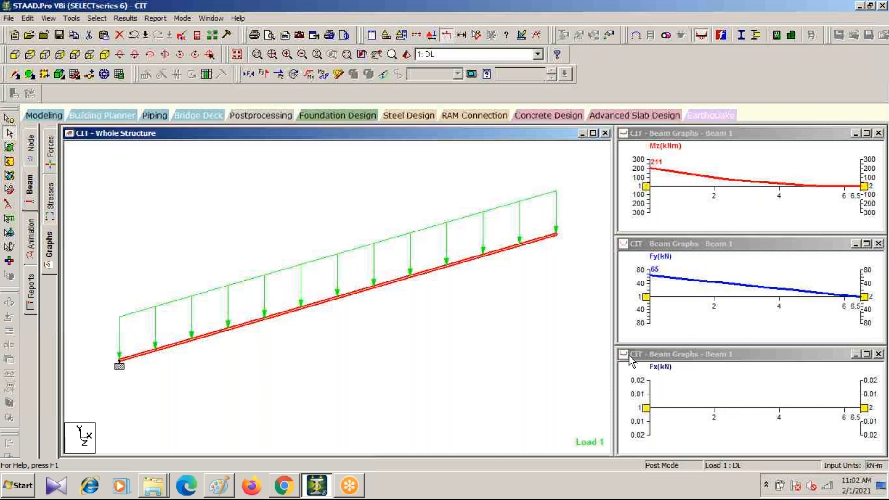
Step: Animate the cantilever beam using the Deflection diagram type
{"action": "left_click", "coordinate": [32, 240]}
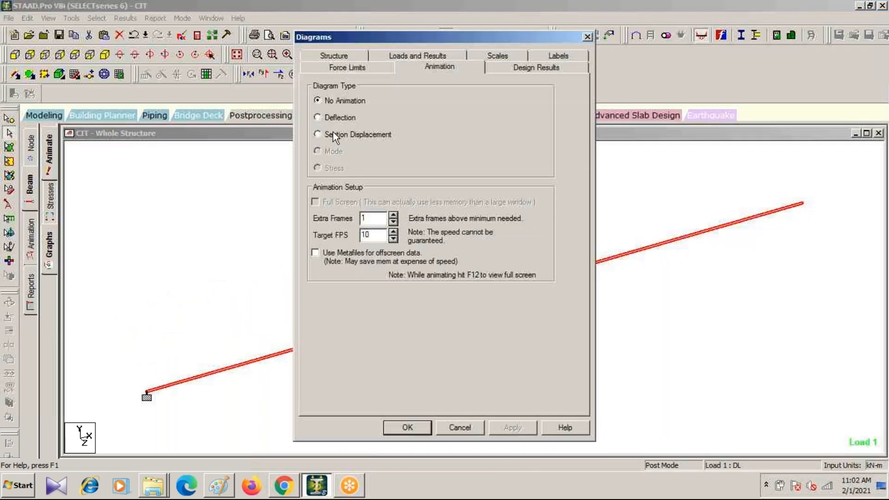
{"action": "left_click", "coordinate": [505, 429]}
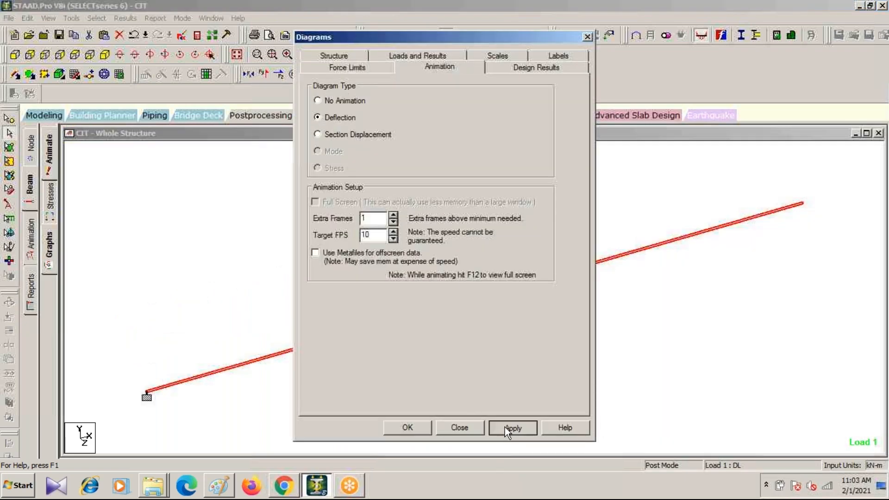
{"action": "left_click", "coordinate": [407, 427]}
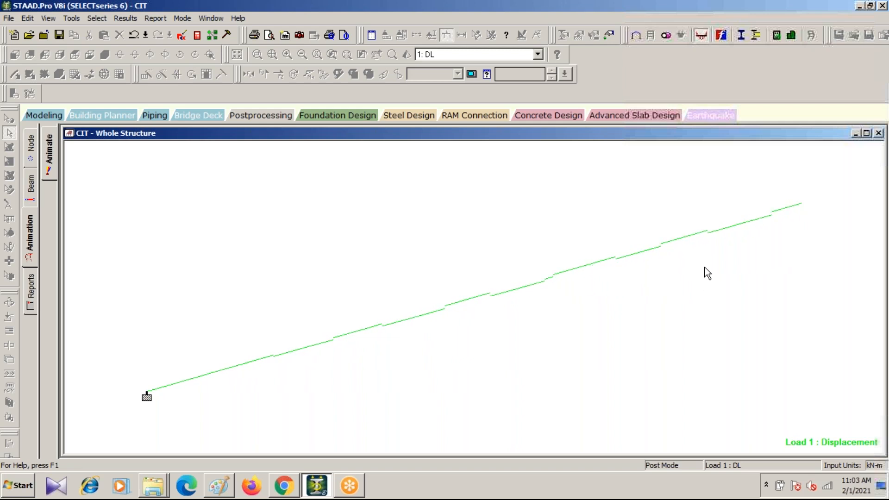
Step: Preview the job information report, dismiss its setup dialog, and switch to the STAAD workflow slide in Chrome
{"action": "left_click", "coordinate": [28, 294]}
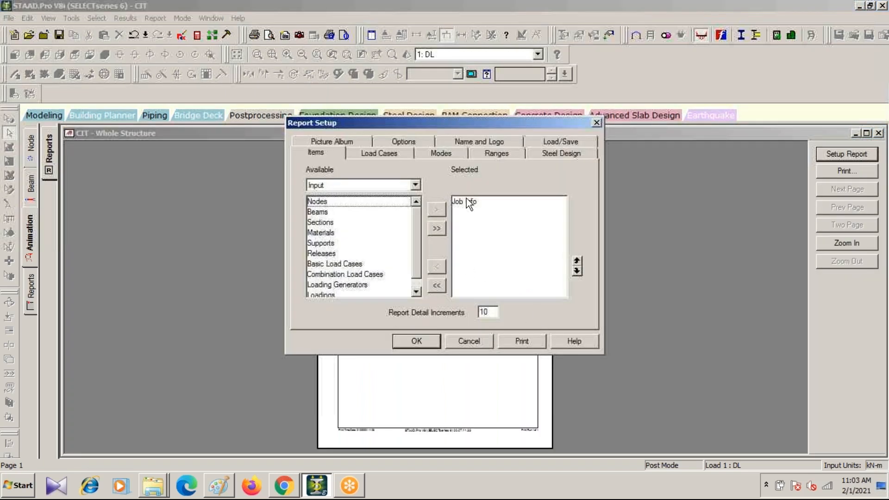
{"action": "left_click_drag", "start_coordinate": [512, 122], "coordinate": [784, 151]}
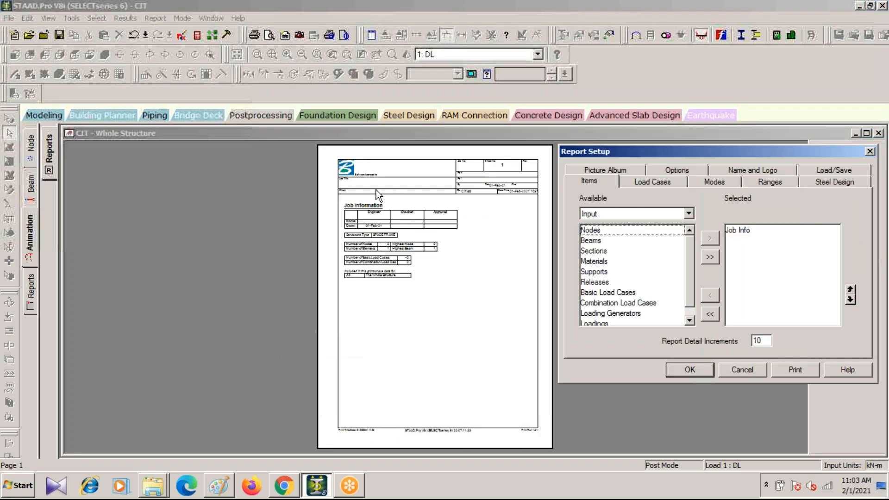
{"action": "left_click", "coordinate": [869, 151]}
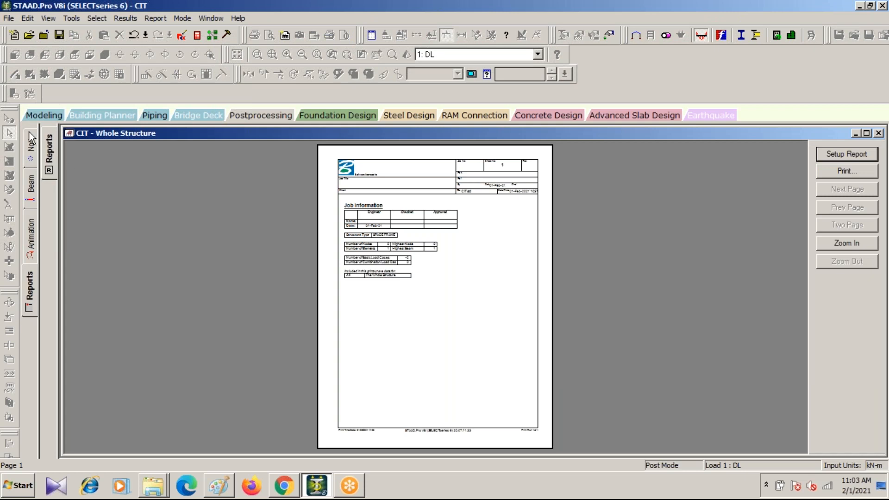
{"action": "left_click", "coordinate": [283, 486]}
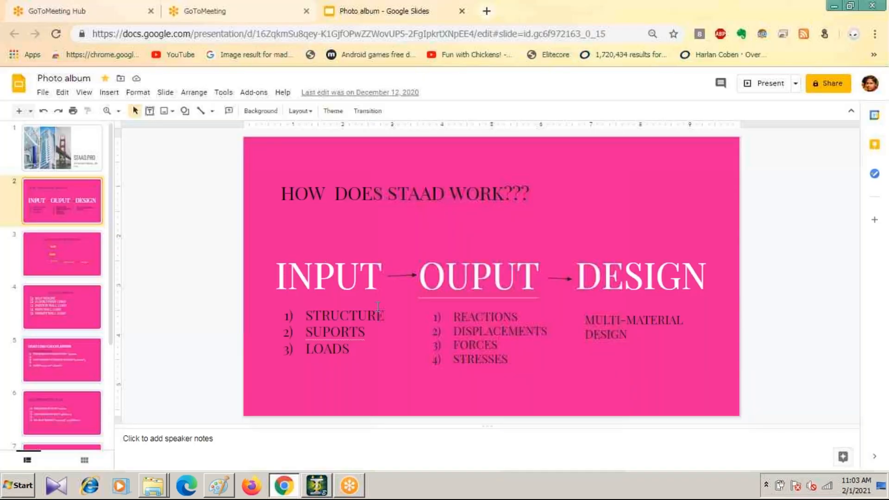
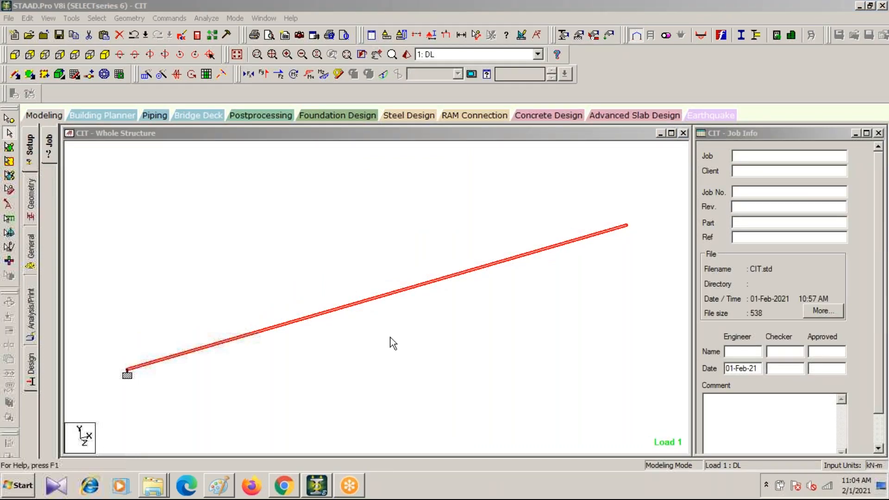
Step: Display the cantilever model's geometry data with its node coordinate and beam tables
{"action": "left_click", "coordinate": [31, 113]}
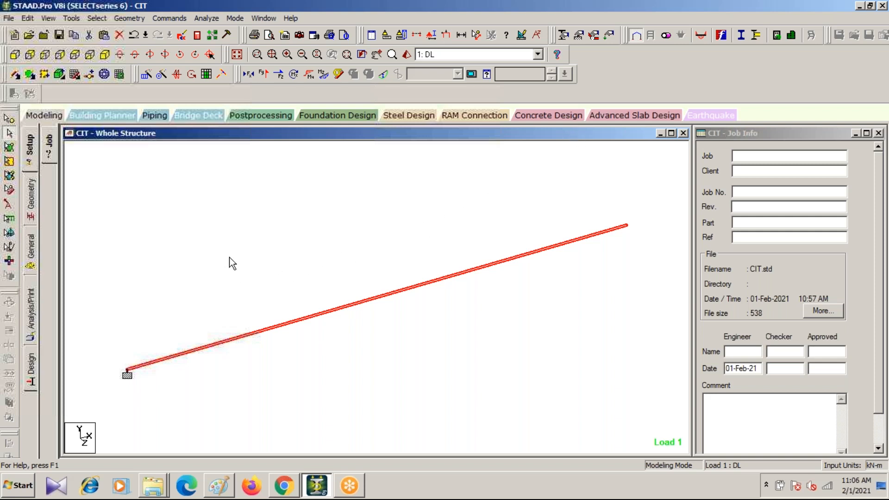
{"action": "left_click", "coordinate": [30, 202]}
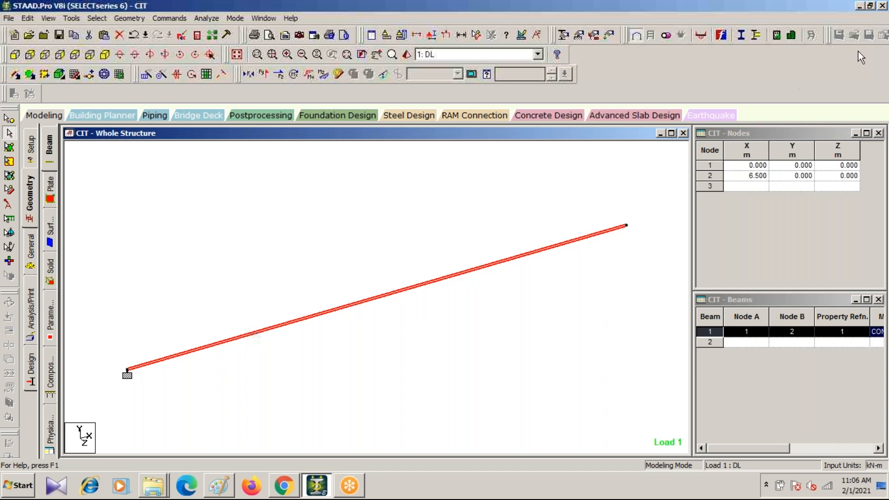
Step: Minimise the open windows and, from Computer, open the Bentley STAAD.Pro V8i (SELECTSeries 6) folder inside the software folder on drive D
{"action": "left_click", "coordinate": [858, 7]}
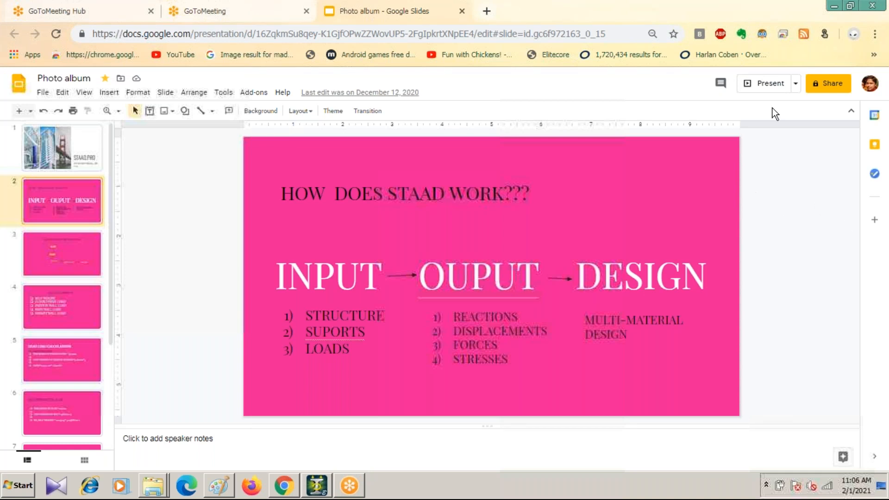
{"action": "left_click", "coordinate": [833, 6]}
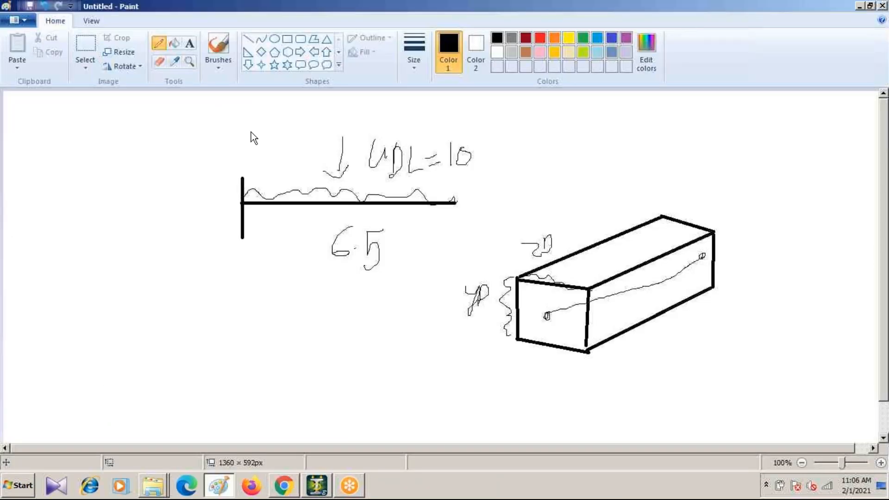
{"action": "key", "text": "super+d"}
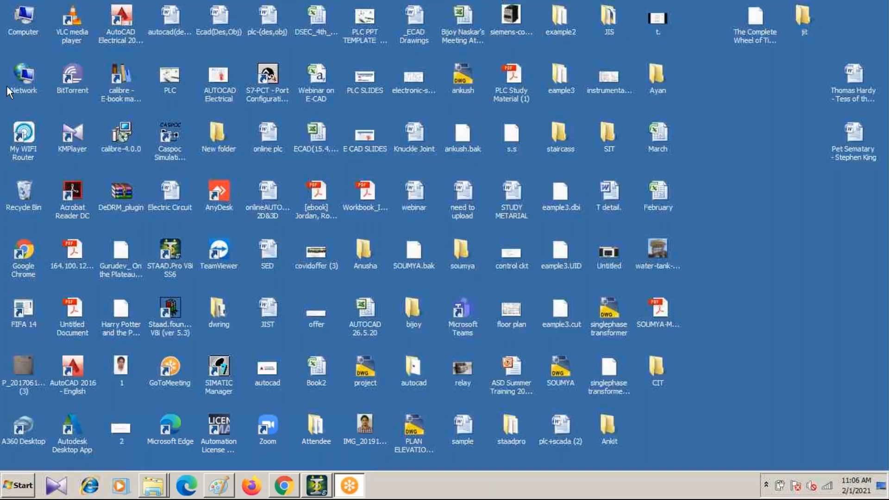
{"action": "left_click", "coordinate": [18, 23]}
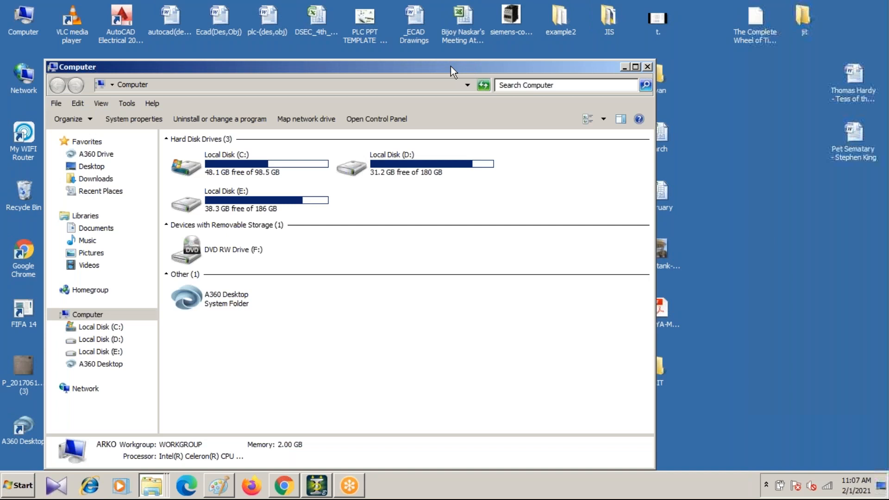
{"action": "left_click_drag", "start_coordinate": [451, 66], "coordinate": [275, 47]}
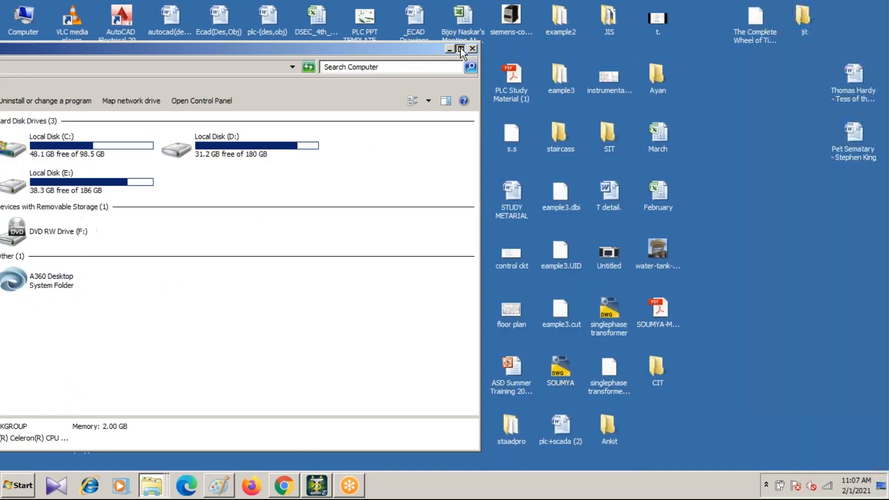
{"action": "left_click", "coordinate": [461, 49]}
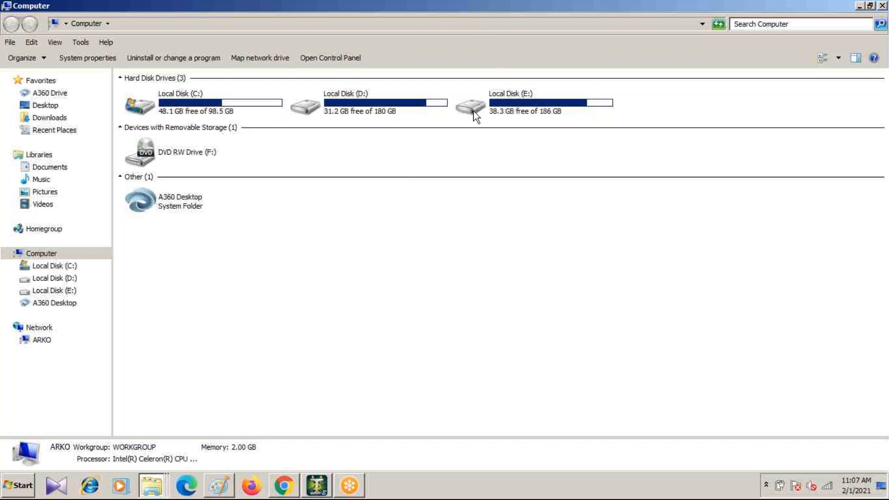
{"action": "left_click", "coordinate": [384, 108]}
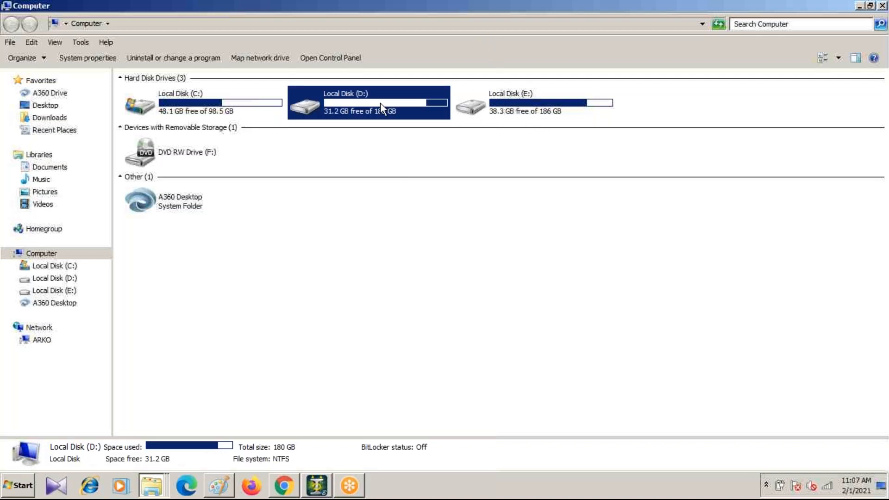
{"action": "double_click", "coordinate": [380, 105]}
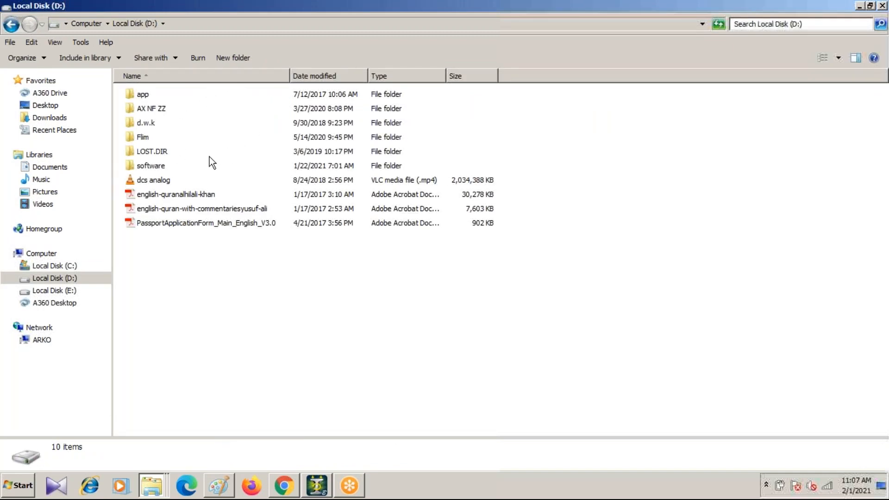
{"action": "double_click", "coordinate": [149, 165]}
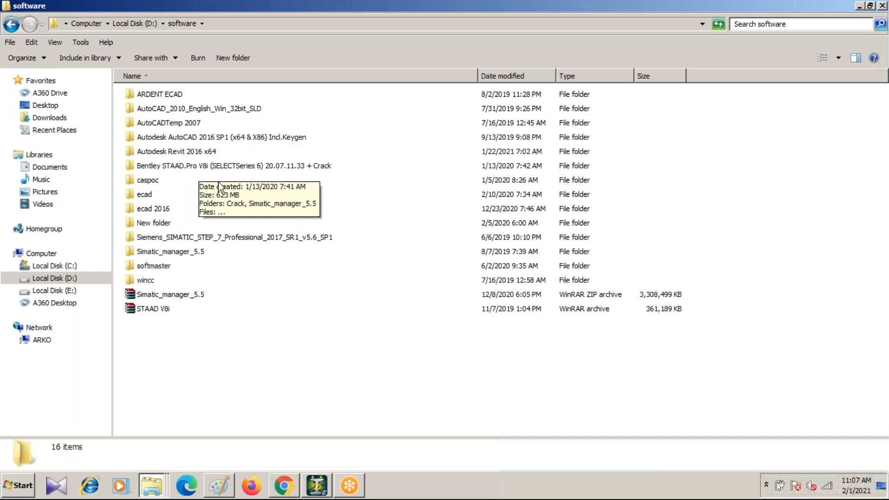
{"action": "double_click", "coordinate": [207, 165]}
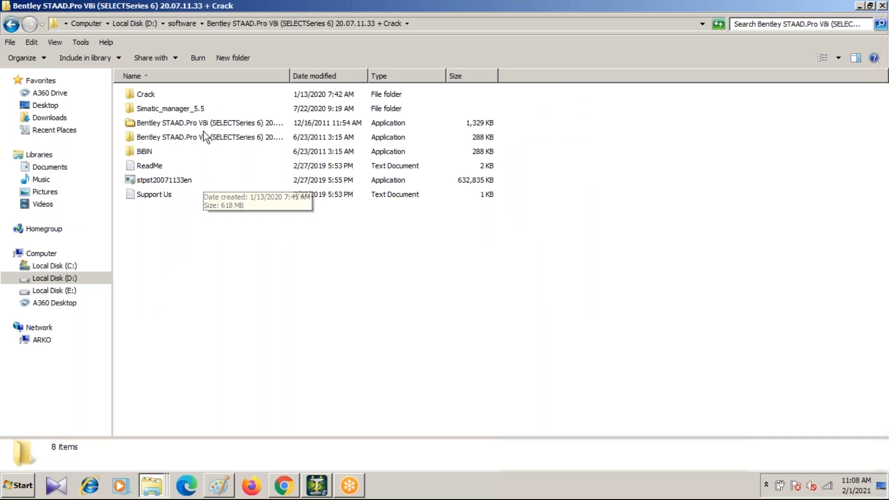
Step: Try to open the ReadMe text file in the Bentley STAAD.Pro V8i folder
{"action": "left_click", "coordinate": [180, 139]}
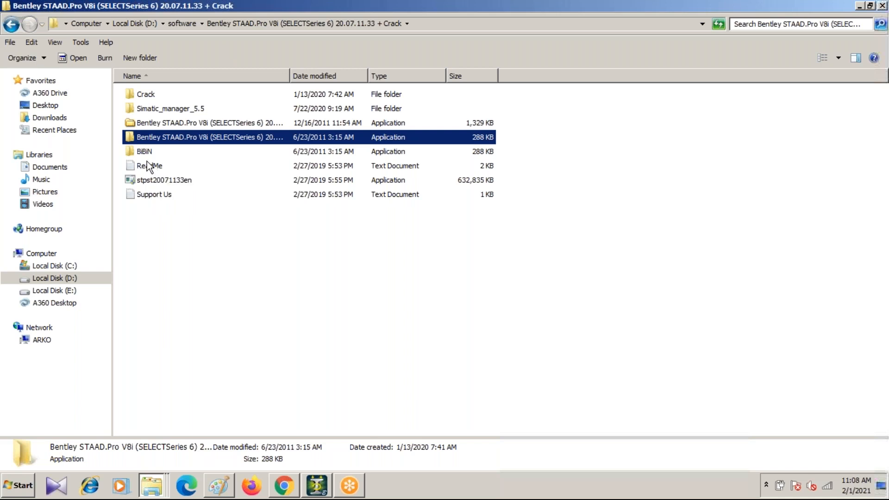
{"action": "left_click", "coordinate": [190, 166]}
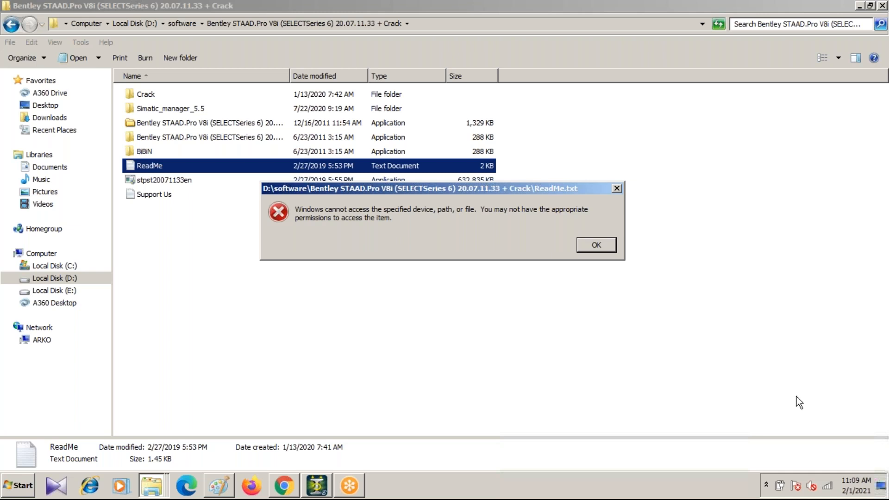
{"action": "key", "text": "Return"}
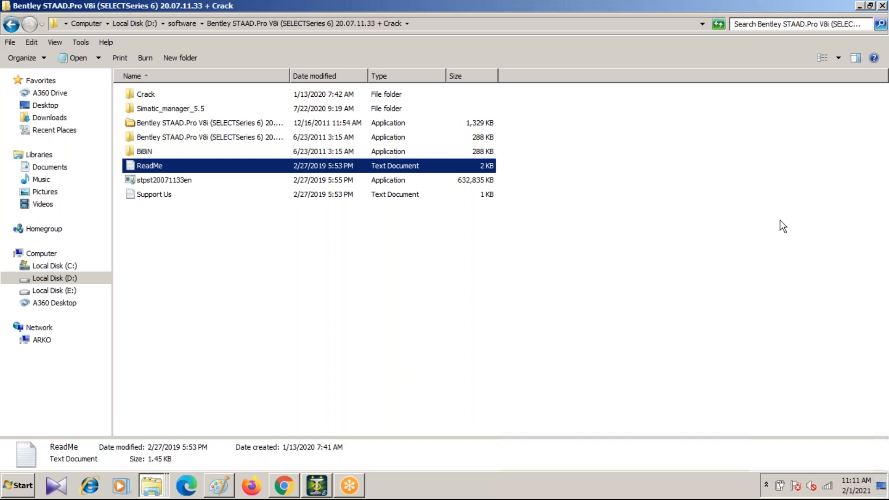
Step: Switch to Paint and start a new blank picture without saving the beam and load sketch
{"action": "left_click", "coordinate": [319, 489]}
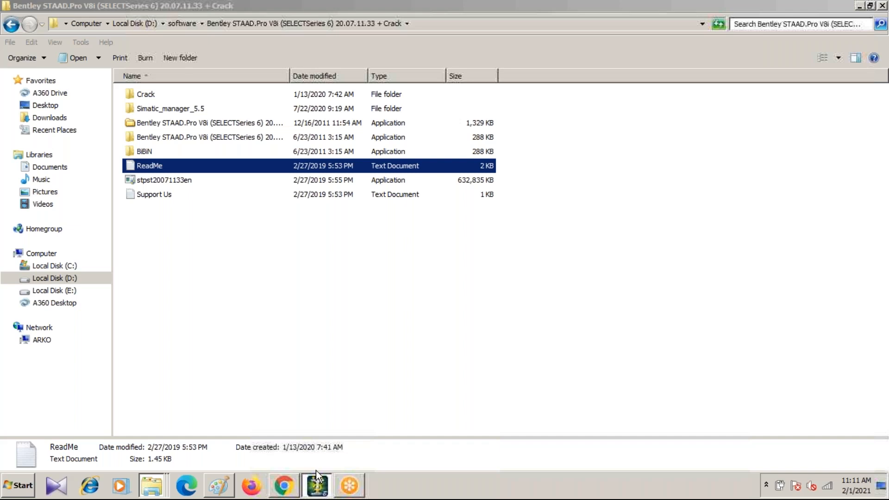
{"action": "left_click", "coordinate": [316, 473]}
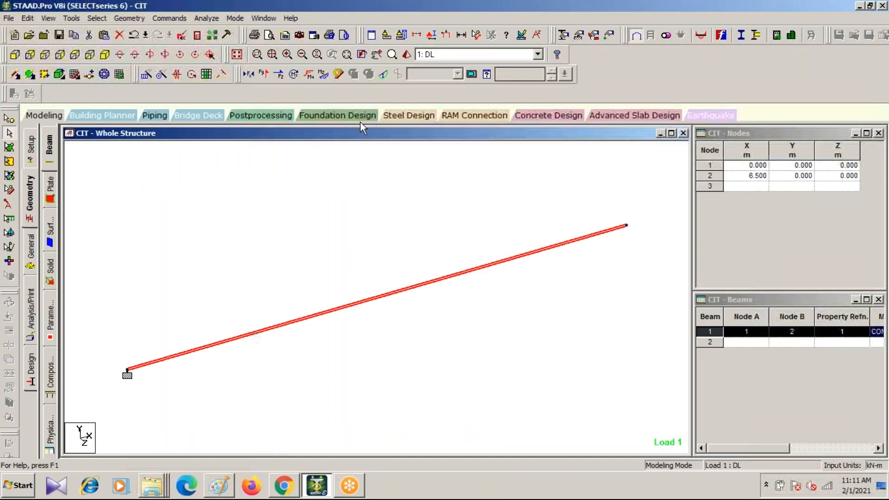
{"action": "left_click", "coordinate": [219, 486]}
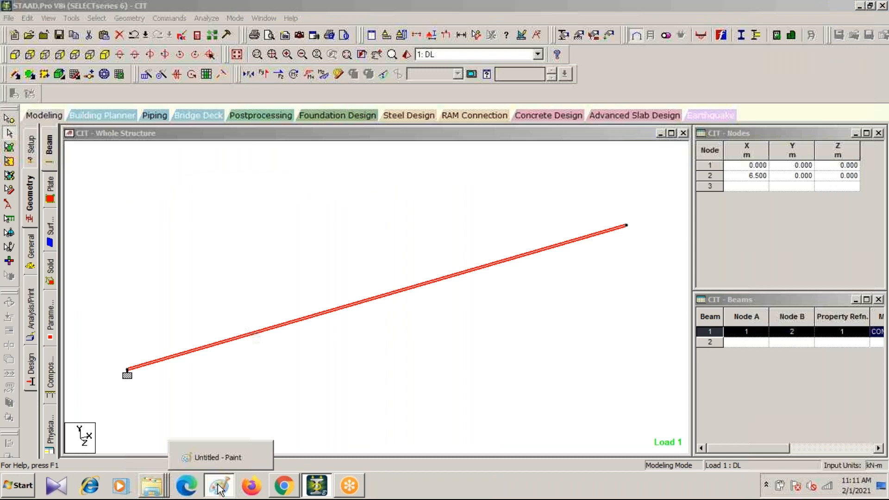
{"action": "left_click", "coordinate": [217, 457]}
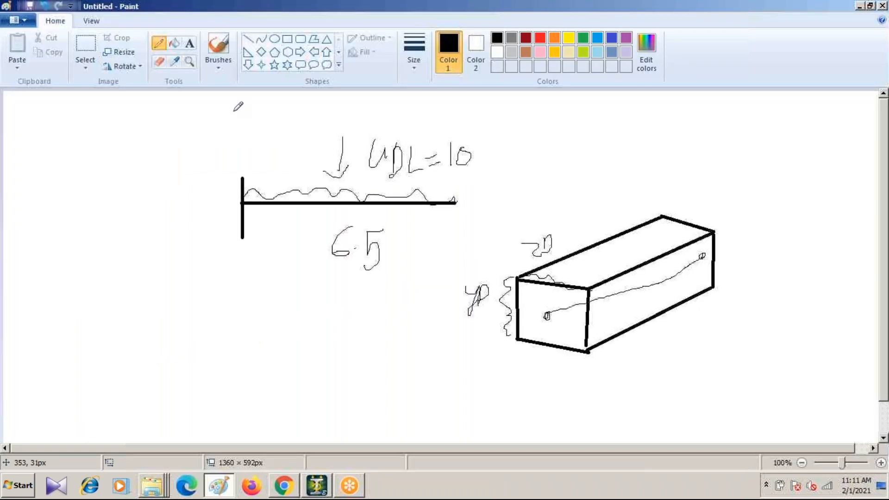
{"action": "left_click", "coordinate": [24, 20]}
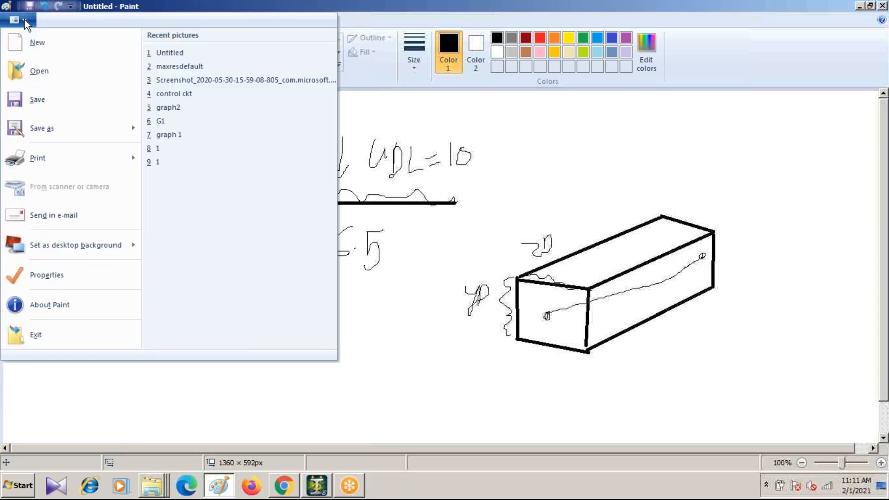
{"action": "left_click", "coordinate": [48, 43]}
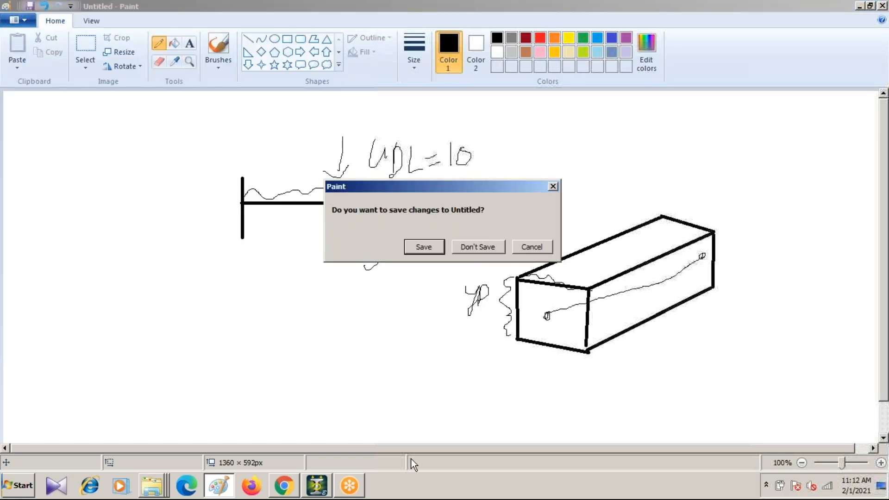
{"action": "left_click", "coordinate": [484, 245]}
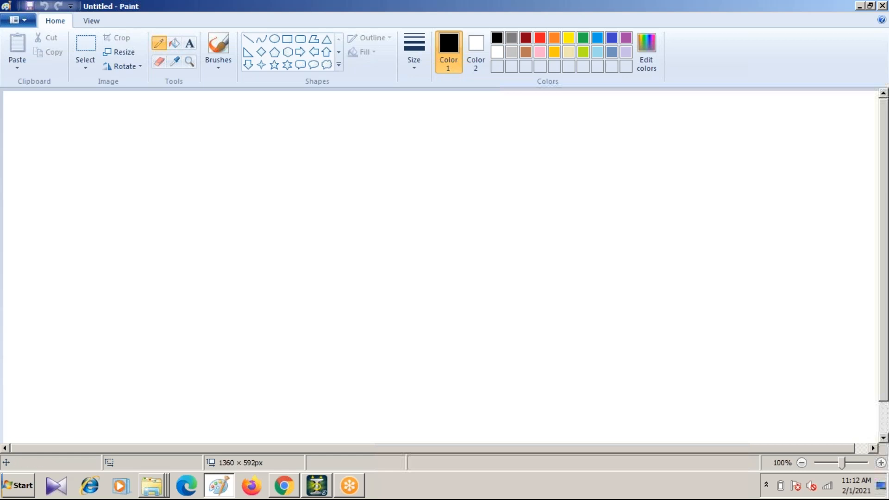
{"action": "left_click", "coordinate": [20, 486]}
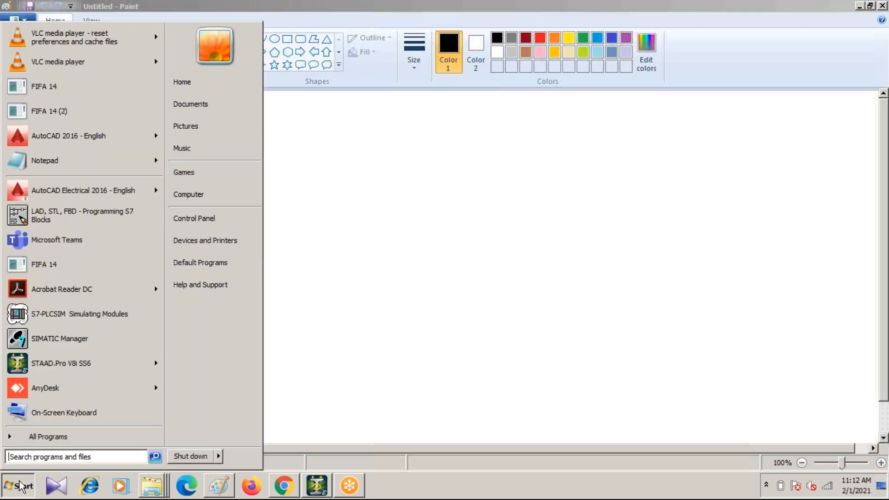
{"action": "mouse_move", "coordinate": [127, 284]}
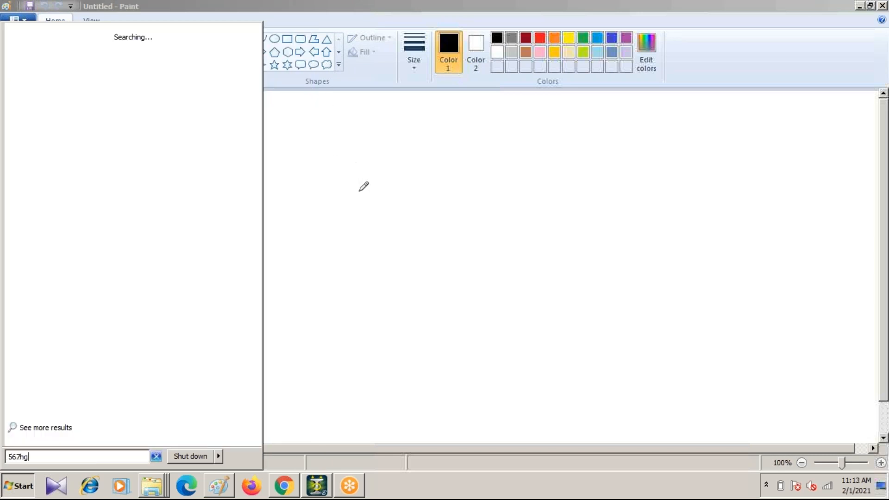
{"action": "left_click", "coordinate": [359, 190]}
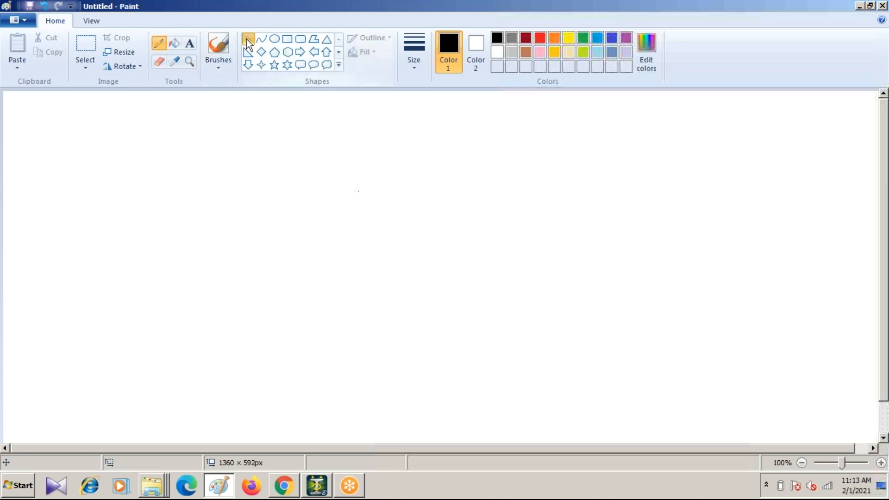
Step: Sketch three connected black lines as an open parallelogram, the first about 213 × 86 px and the second about 342 × 134 px
{"action": "left_click", "coordinate": [247, 39]}
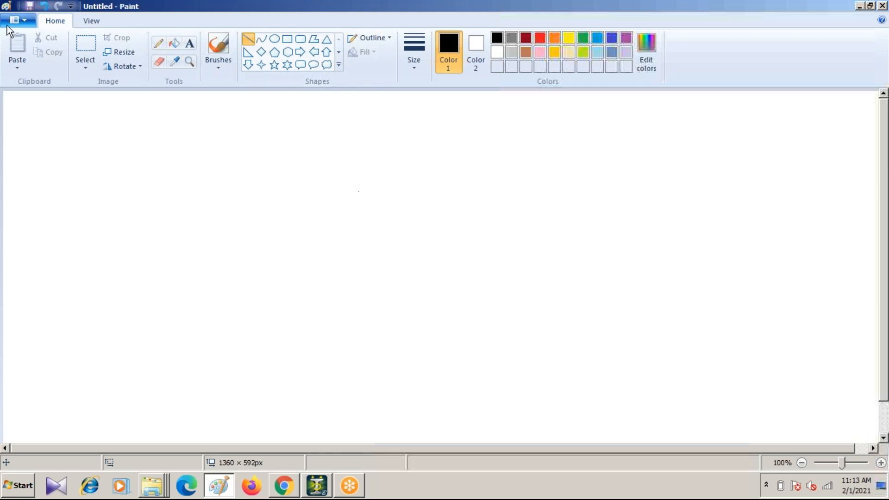
{"action": "mouse_move", "coordinate": [199, 219]}
{"action": "left_mouse_down"}
{"action": "mouse_move", "coordinate": [397, 216]}
{"action": "mouse_move", "coordinate": [303, 176]}
{"action": "mouse_move", "coordinate": [336, 163]}
{"action": "left_mouse_up"}
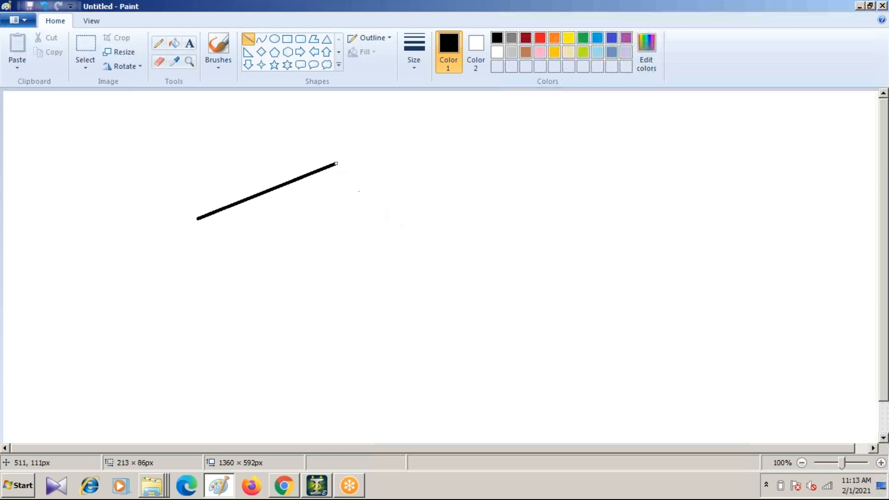
{"action": "left_click", "coordinate": [197, 215]}
{"action": "left_click_drag", "start_coordinate": [196, 216], "coordinate": [415, 306]}
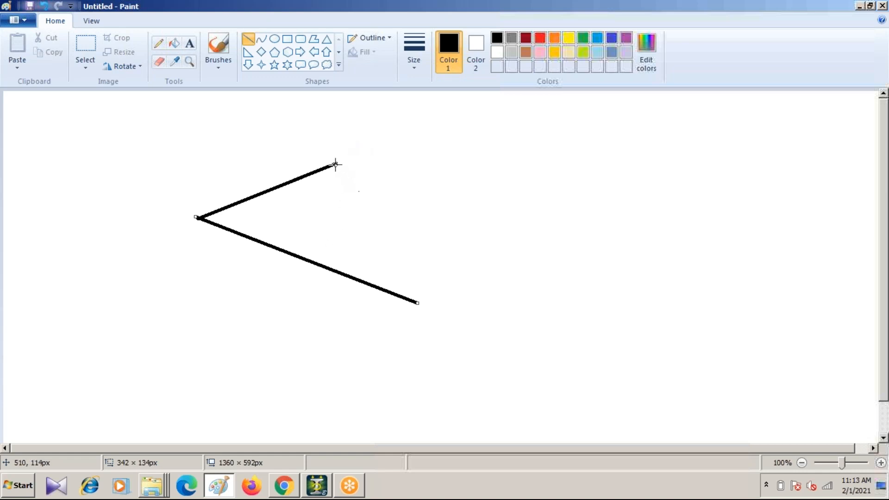
{"action": "left_click_drag", "start_coordinate": [335, 164], "coordinate": [340, 160]}
{"action": "mouse_move", "coordinate": [337, 163]}
{"action": "left_mouse_down"}
{"action": "mouse_move", "coordinate": [496, 208]}
{"action": "mouse_move", "coordinate": [529, 227]}
{"action": "mouse_move", "coordinate": [523, 221]}
{"action": "left_mouse_up"}
{"action": "left_click", "coordinate": [516, 181]}
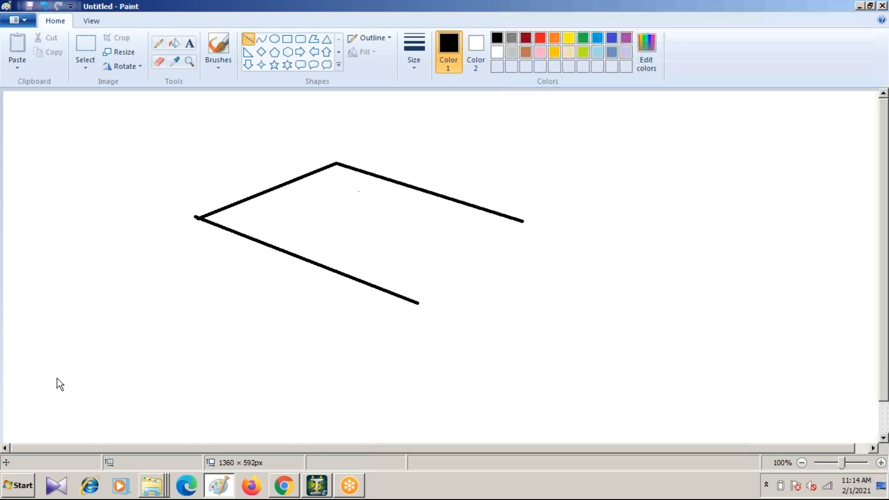
Step: Bring up the On-Screen Keyboard and close Paint without saving the line sketch
{"action": "left_click", "coordinate": [28, 484]}
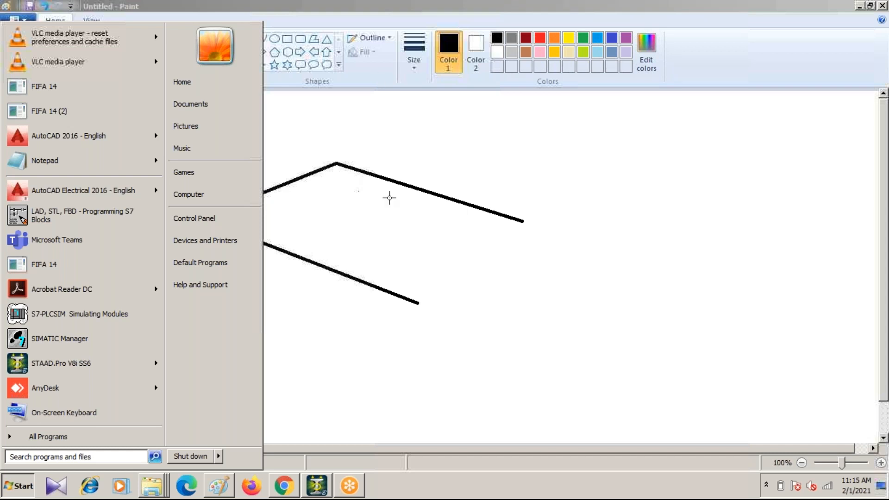
{"action": "left_click", "coordinate": [298, 323]}
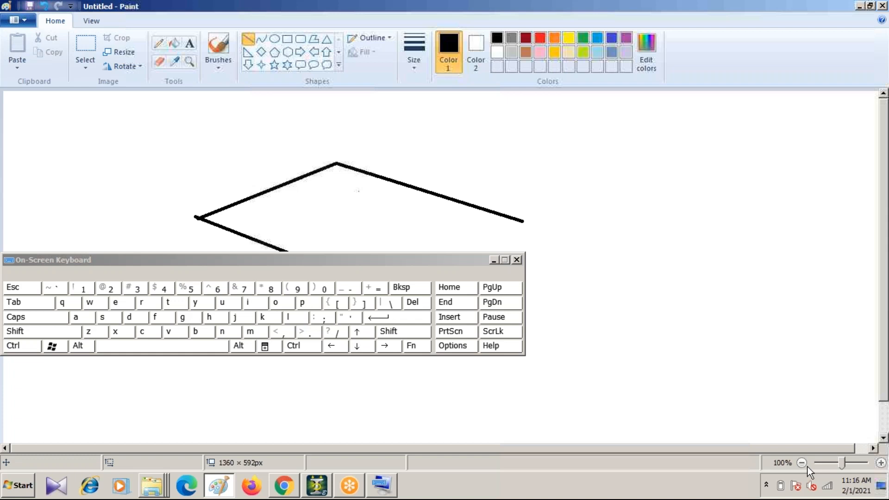
{"action": "key", "text": "alt"}
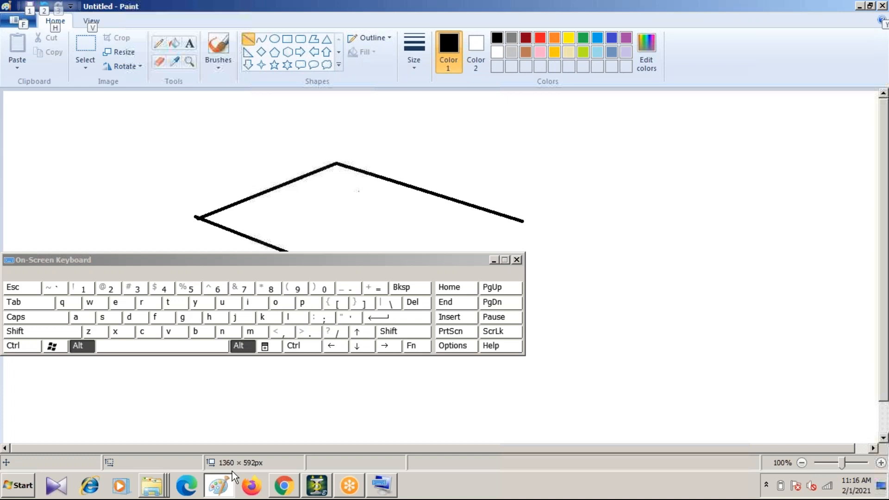
{"action": "key", "text": "alt+F4"}
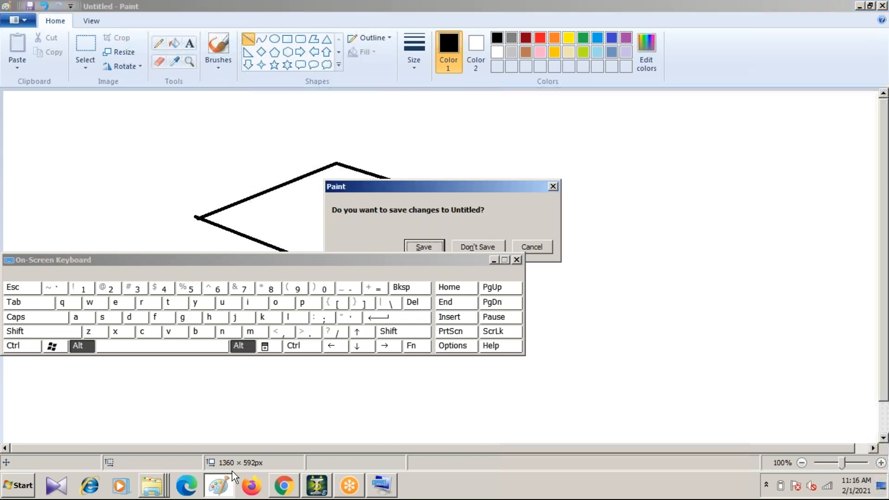
{"action": "key", "text": "Tab"}
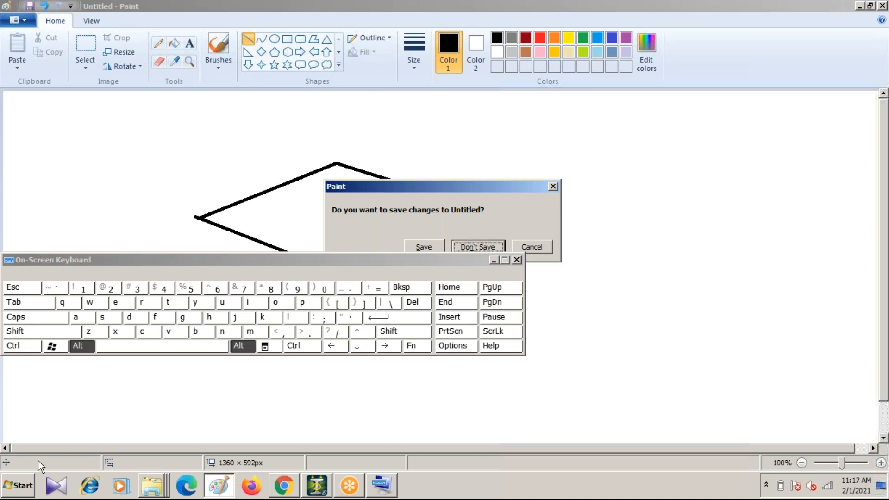
{"action": "key", "text": "Return"}
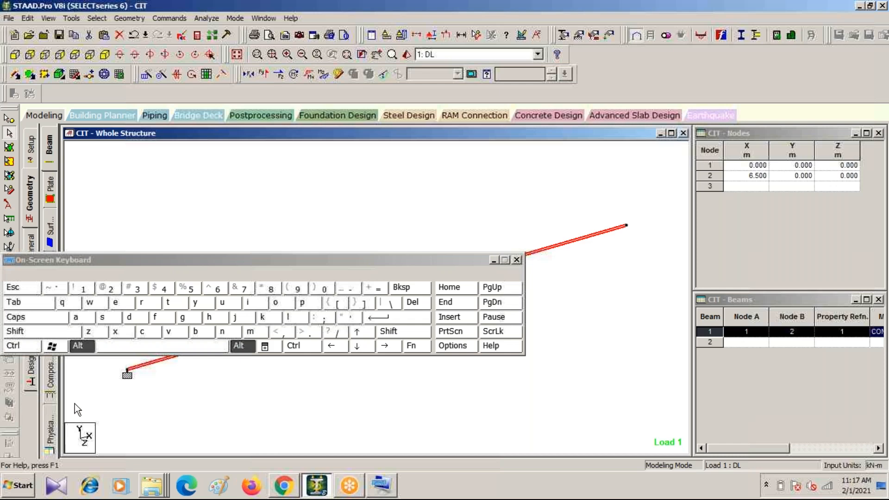
Step: Close the On-Screen Keyboard and minimize the installation folder and browser windows to reach the desktop
{"action": "key", "text": "alt"}
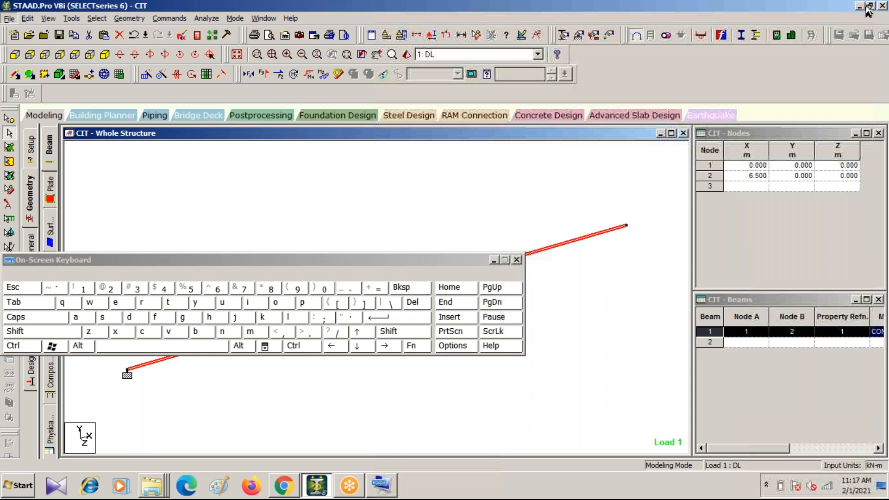
{"action": "key", "text": "Escape"}
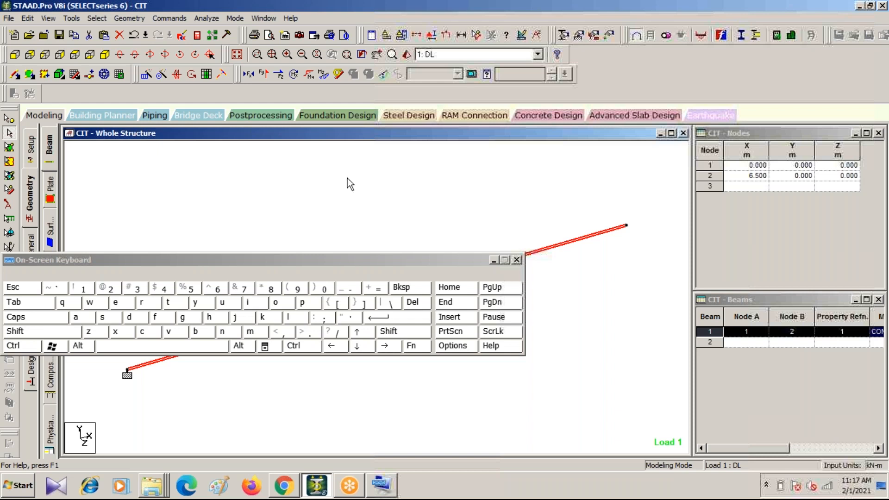
{"action": "key", "text": "alt"}
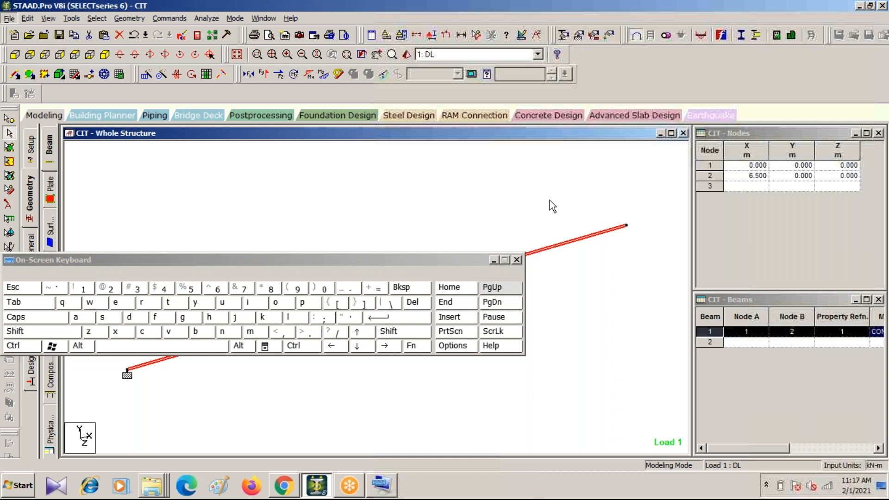
{"action": "left_click", "coordinate": [517, 260]}
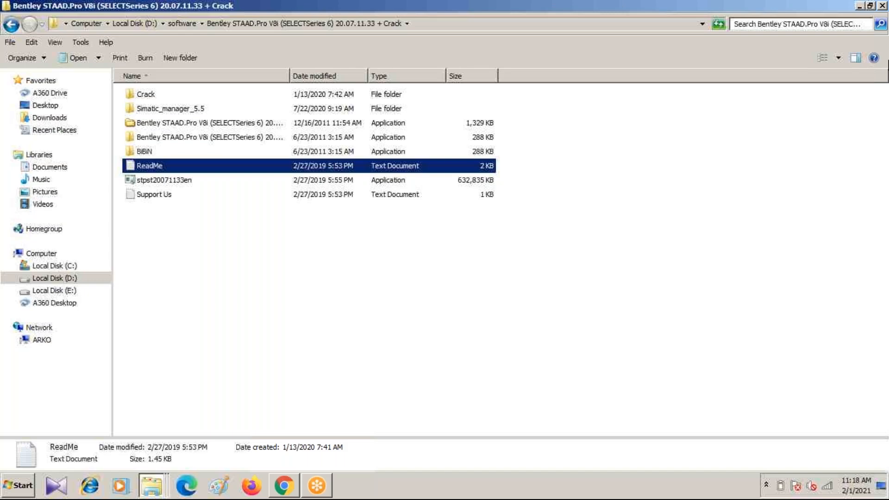
{"action": "left_click", "coordinate": [860, 6]}
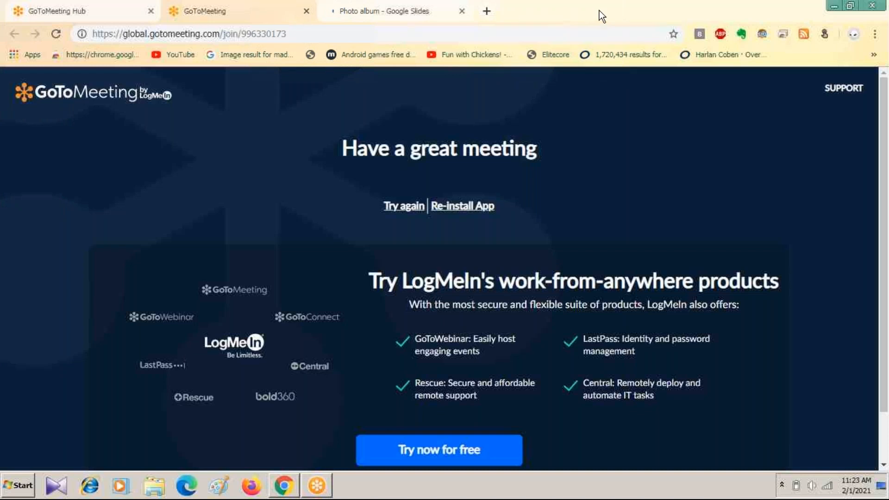
{"action": "left_click", "coordinate": [828, 7]}
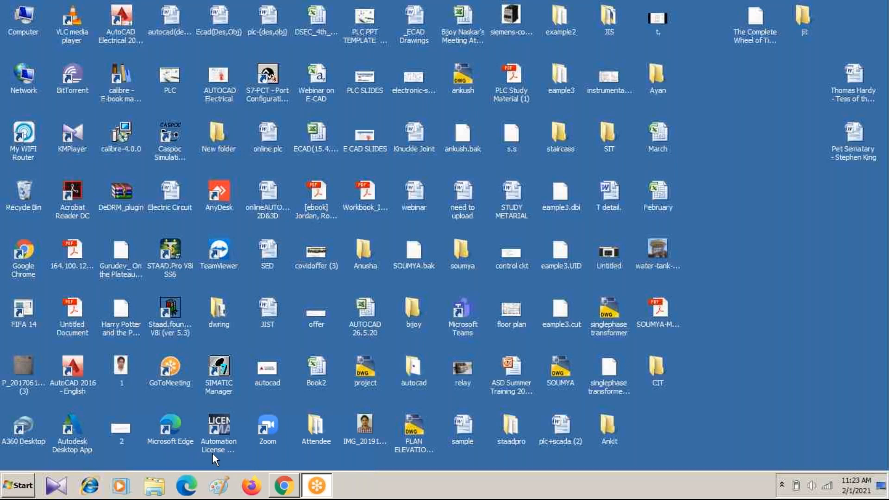
Step: Switch to Paint and draw two thick black lines sharing one corner, about 222 × 76 px and 345 × 79 px
{"action": "left_click", "coordinate": [219, 486]}
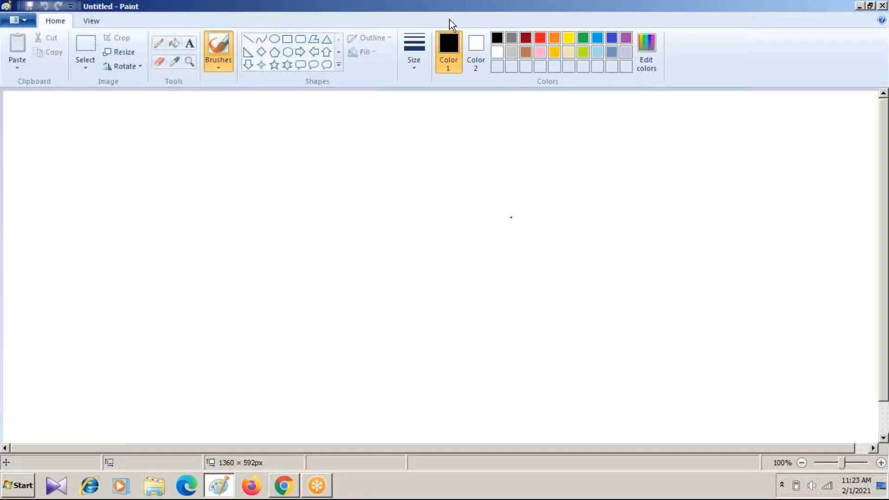
{"action": "left_click", "coordinate": [249, 40]}
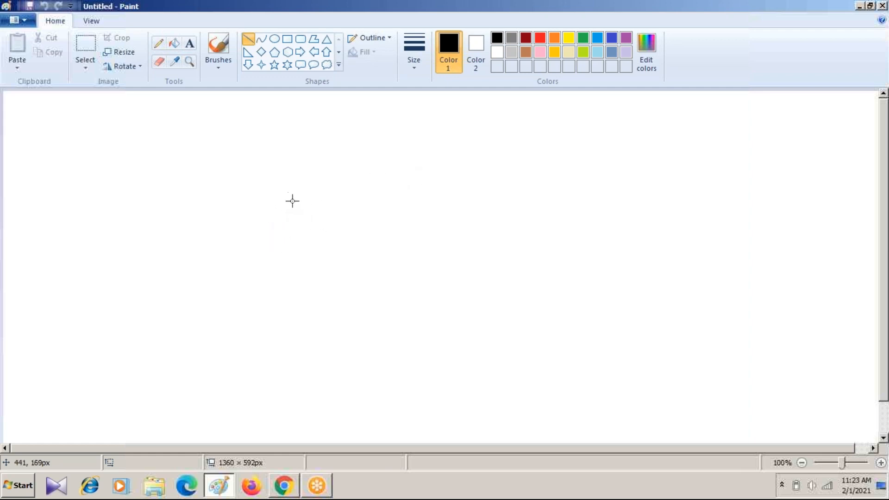
{"action": "left_click_drag", "start_coordinate": [323, 193], "coordinate": [178, 241]}
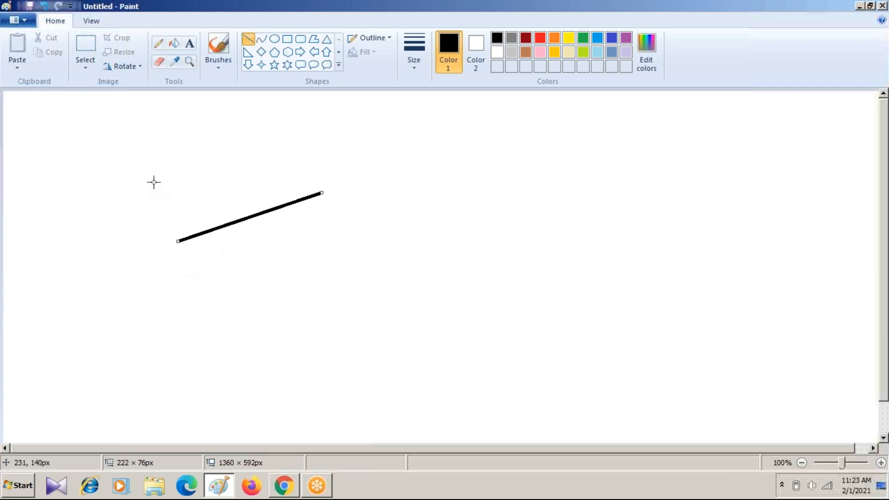
{"action": "left_click", "coordinate": [176, 230]}
{"action": "left_click_drag", "start_coordinate": [176, 230], "coordinate": [280, 264]}
{"action": "key", "text": "ctrl+z"}
{"action": "left_click_drag", "start_coordinate": [177, 241], "coordinate": [401, 292]}
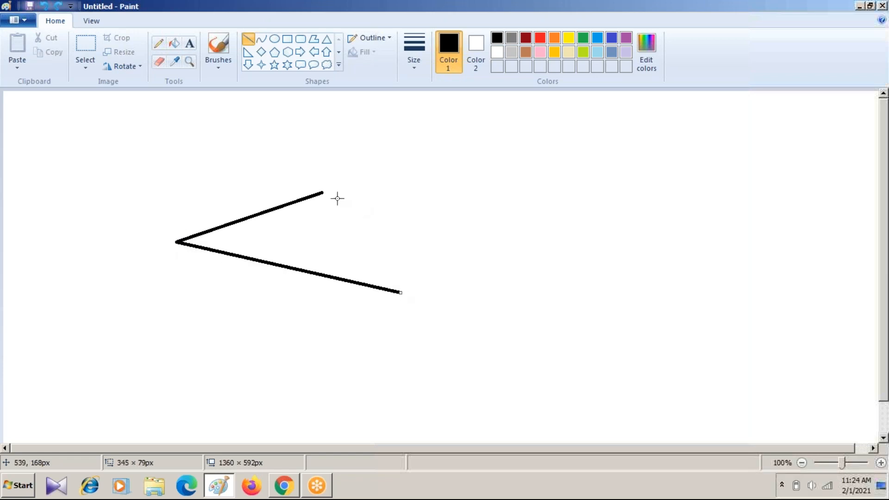
Step: Draw the two remaining sides to close the four-sided panel, extending the upper side by about 29 × 7 px to meet the corner
{"action": "left_click_drag", "start_coordinate": [323, 193], "coordinate": [501, 224]}
{"action": "left_click_drag", "start_coordinate": [401, 293], "coordinate": [504, 226]}
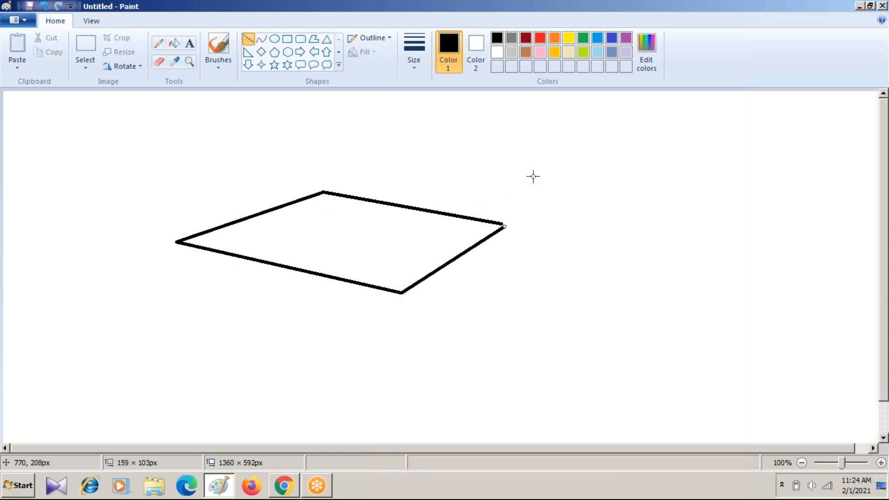
{"action": "key", "text": "ctrl+z"}
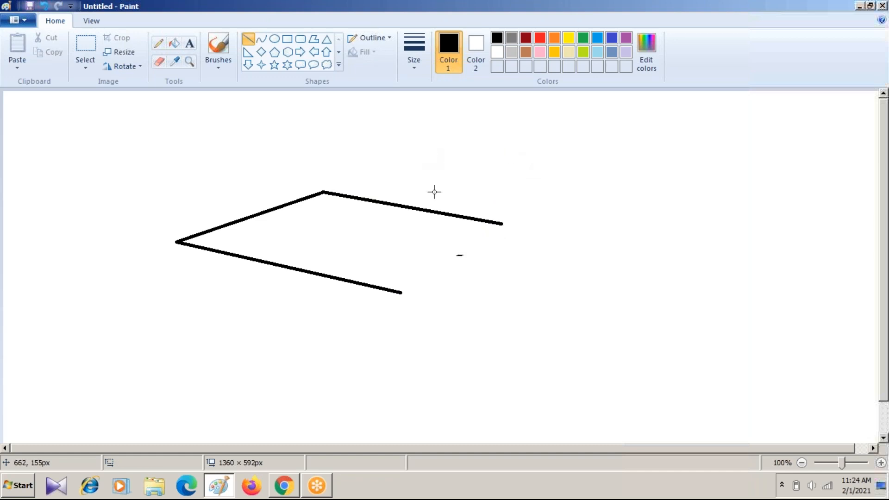
{"action": "left_click_drag", "start_coordinate": [401, 293], "coordinate": [520, 227]}
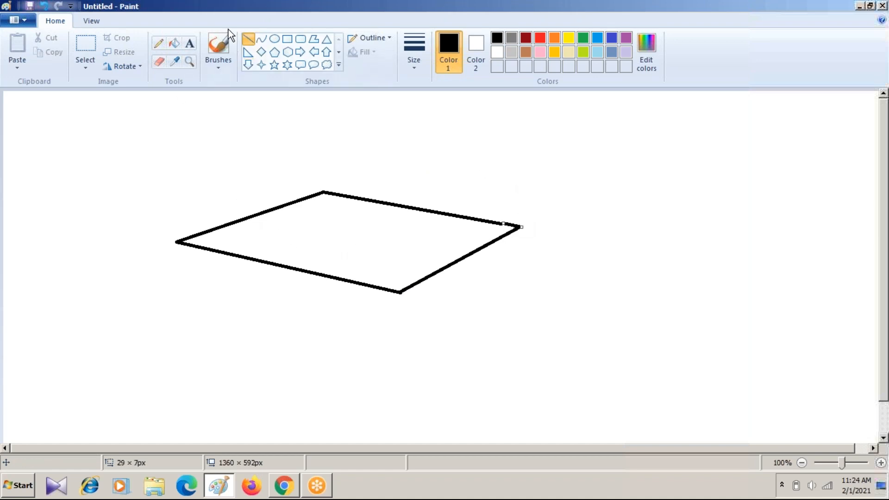
Step: Label the panel's long side 5 and its short side 4 in freehand with the Pencil tool
{"action": "left_click", "coordinate": [159, 43]}
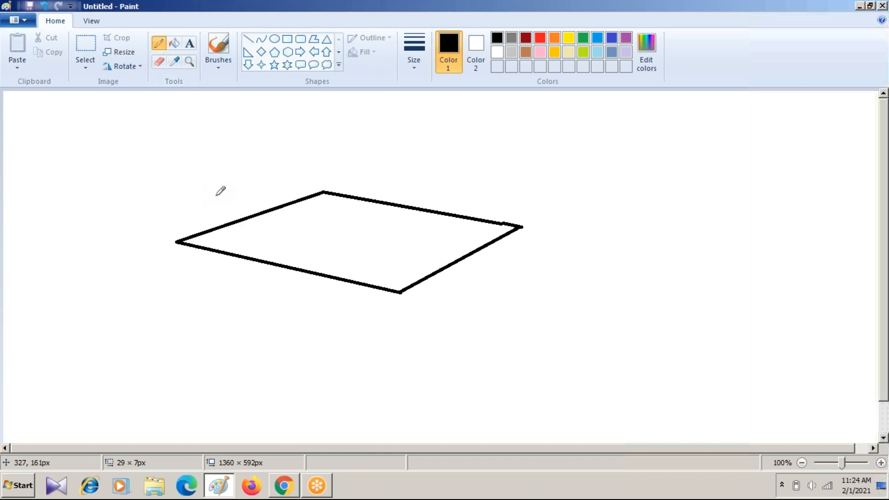
{"action": "left_click_drag", "start_coordinate": [242, 274], "coordinate": [244, 298]}
{"action": "left_click_drag", "start_coordinate": [221, 178], "coordinate": [230, 196]}
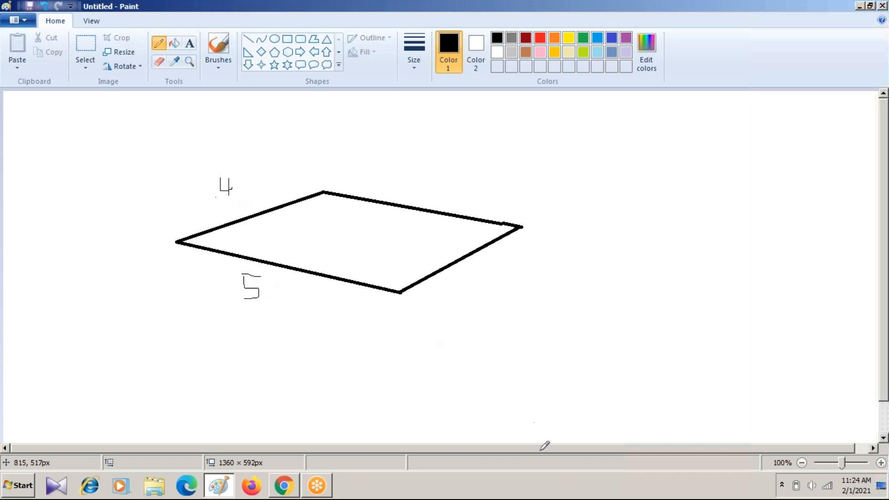
Step: Mute the computer's sound and close the volume control
{"action": "left_click", "coordinate": [599, 492]}
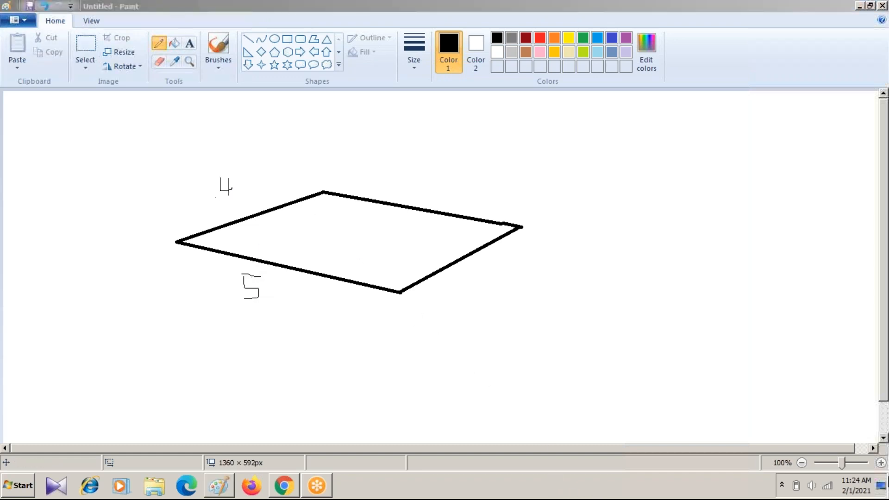
{"action": "left_click", "coordinate": [812, 485]}
{"action": "left_click", "coordinate": [811, 420]}
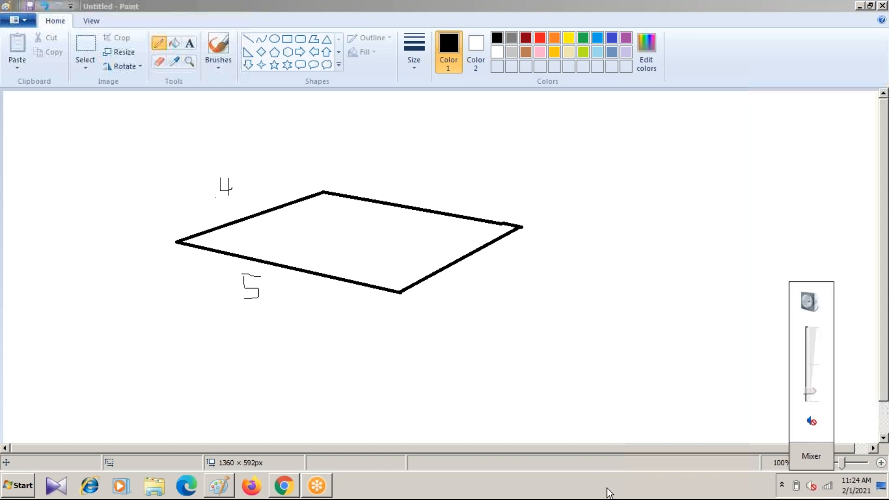
{"action": "left_click", "coordinate": [605, 491]}
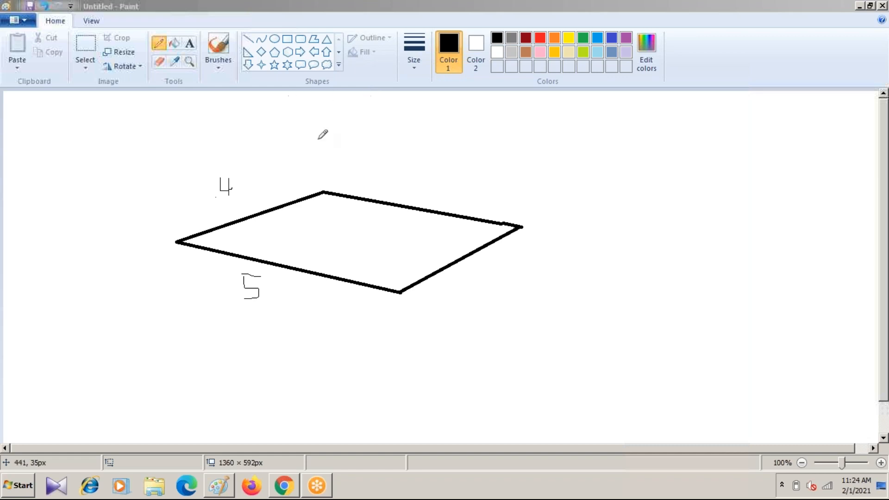
Step: Add a second panel behind the first with three black lines, its outer sides about 234 × 90 px and 145 × 100 px
{"action": "left_click", "coordinate": [248, 38]}
{"action": "left_click", "coordinate": [246, 41]}
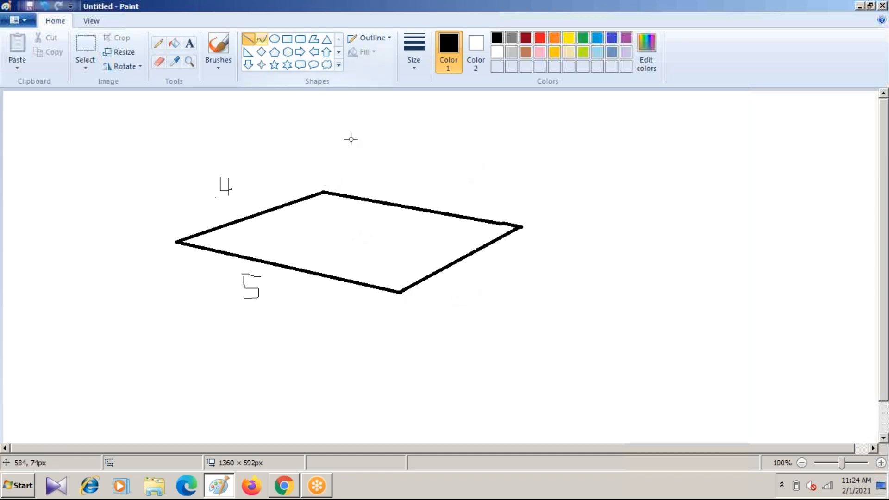
{"action": "left_click_drag", "start_coordinate": [324, 191], "coordinate": [475, 133]}
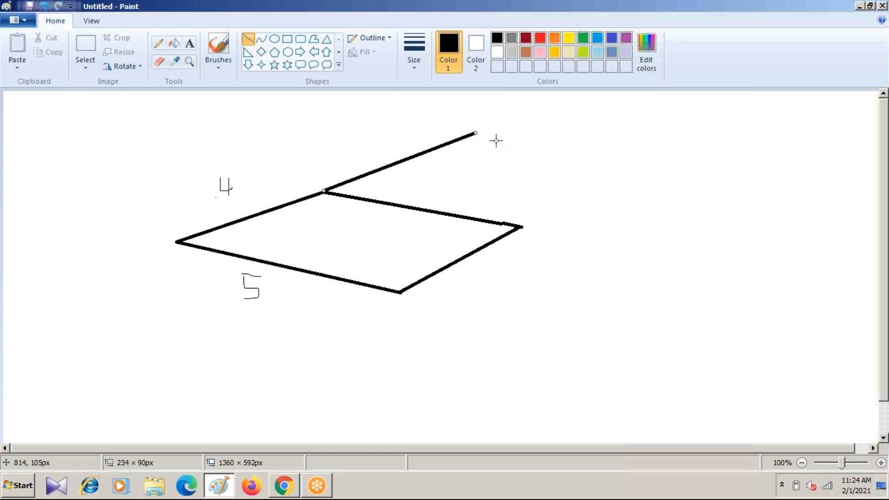
{"action": "left_click", "coordinate": [383, 120]}
{"action": "left_click_drag", "start_coordinate": [474, 134], "coordinate": [609, 156]}
{"action": "left_click_drag", "start_coordinate": [525, 225], "coordinate": [619, 160]}
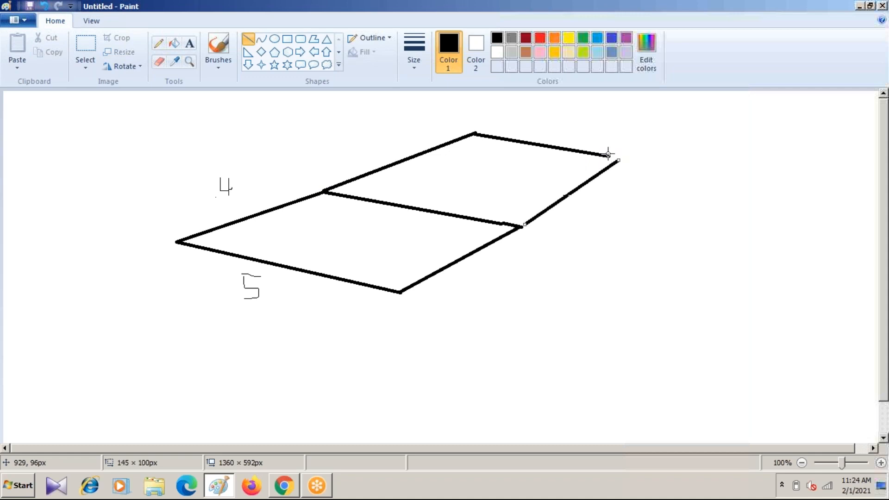
Step: Extend the grid lengthwise with front and rear edges, a crossing line, an end line and a middle line about 546 × 97 px
{"action": "left_click", "coordinate": [656, 62]}
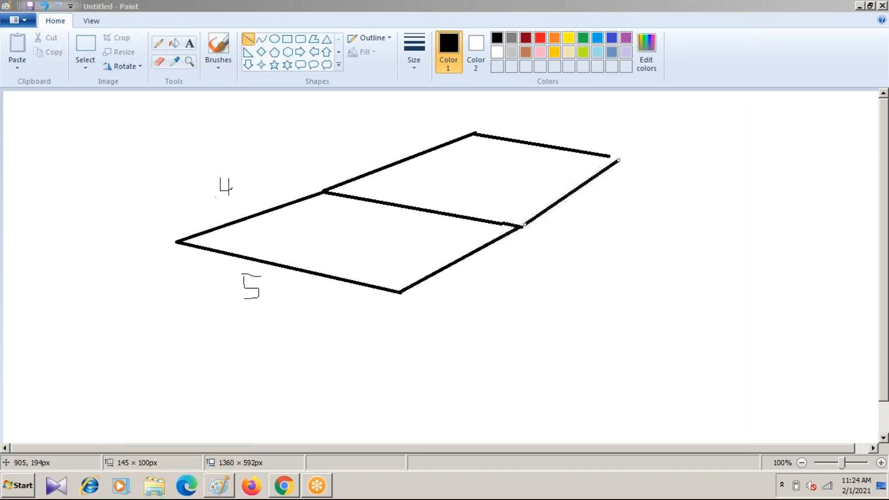
{"action": "left_click_drag", "start_coordinate": [400, 293], "coordinate": [837, 367]}
{"action": "left_click_drag", "start_coordinate": [615, 156], "coordinate": [871, 195]}
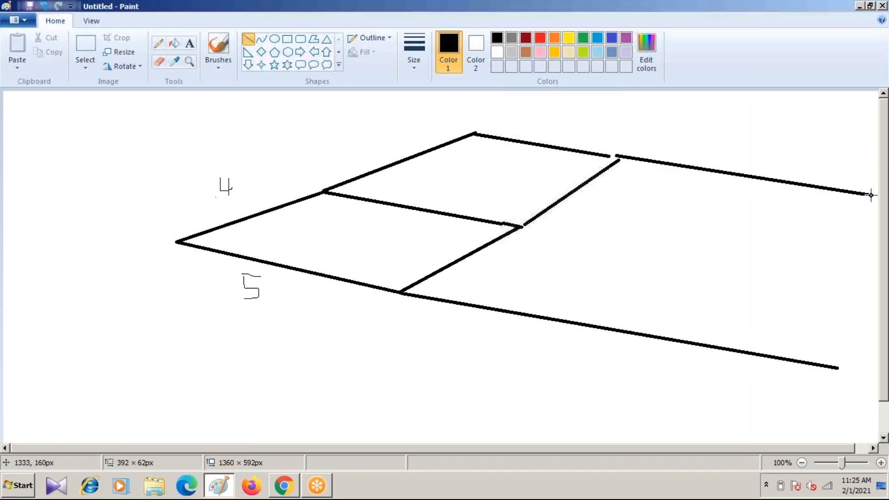
{"action": "left_click", "coordinate": [641, 328]}
{"action": "mouse_move", "coordinate": [634, 333]}
{"action": "left_mouse_down"}
{"action": "mouse_move", "coordinate": [764, 200]}
{"action": "mouse_move", "coordinate": [793, 183]}
{"action": "left_mouse_up"}
{"action": "mouse_move", "coordinate": [838, 368]}
{"action": "left_mouse_down"}
{"action": "mouse_move", "coordinate": [867, 278]}
{"action": "mouse_move", "coordinate": [883, 276]}
{"action": "left_mouse_up"}
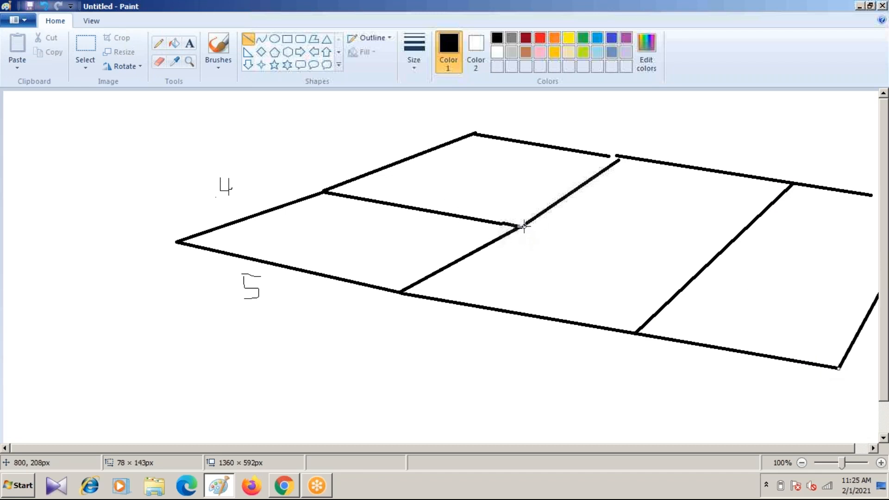
{"action": "left_click_drag", "start_coordinate": [524, 225], "coordinate": [878, 288]}
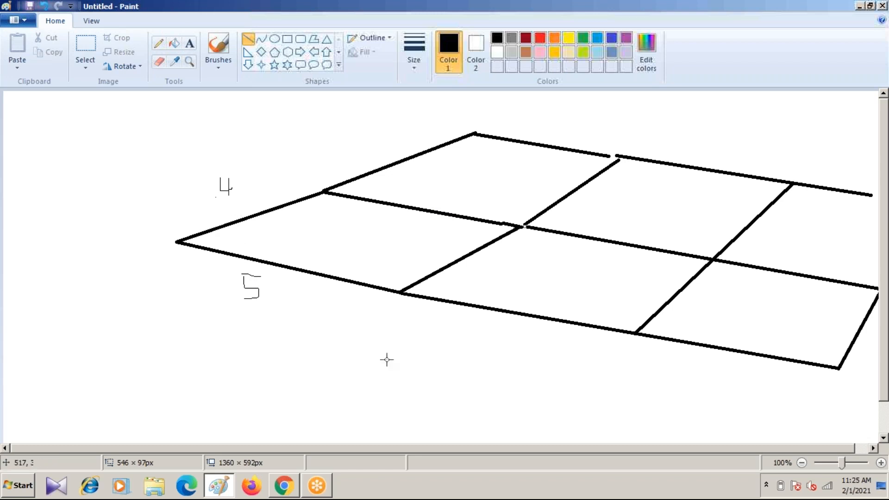
Step: Sketch a small freehand three-axis symbol beside the grid, with an arrowhead on the vertical axis labelled y
{"action": "left_click", "coordinate": [159, 46]}
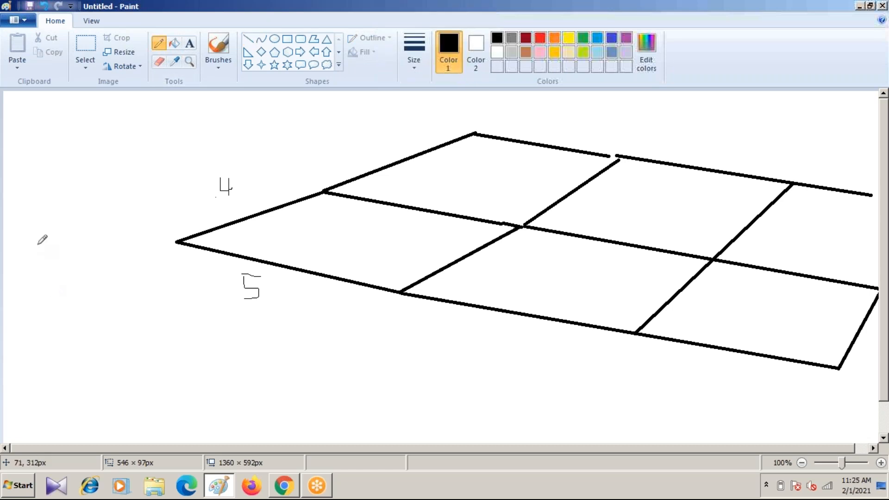
{"action": "left_click_drag", "start_coordinate": [42, 215], "coordinate": [42, 281]}
{"action": "mouse_move", "coordinate": [42, 215]}
{"action": "left_mouse_down"}
{"action": "mouse_move", "coordinate": [30, 238]}
{"action": "mouse_move", "coordinate": [57, 236]}
{"action": "left_mouse_up"}
{"action": "mouse_move", "coordinate": [18, 200]}
{"action": "left_mouse_down"}
{"action": "mouse_move", "coordinate": [21, 213]}
{"action": "mouse_move", "coordinate": [74, 189]}
{"action": "left_mouse_up"}
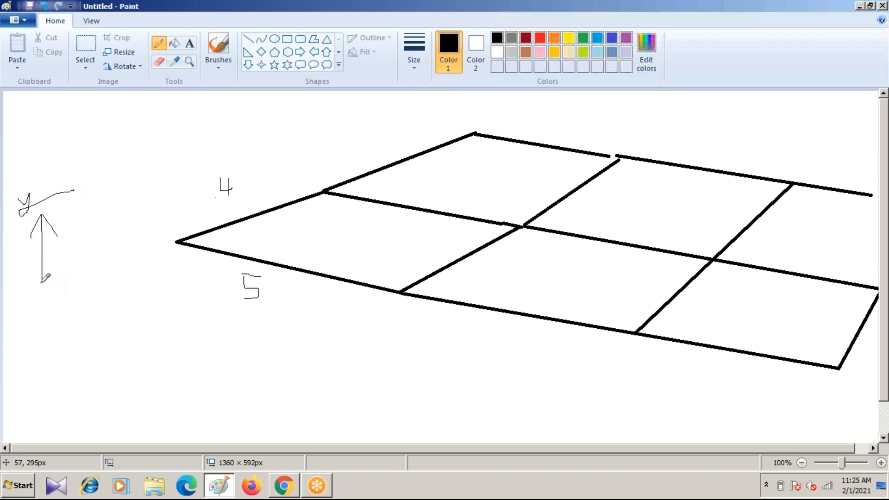
{"action": "left_click_drag", "start_coordinate": [42, 281], "coordinate": [108, 264]}
{"action": "left_click_drag", "start_coordinate": [42, 282], "coordinate": [125, 319]}
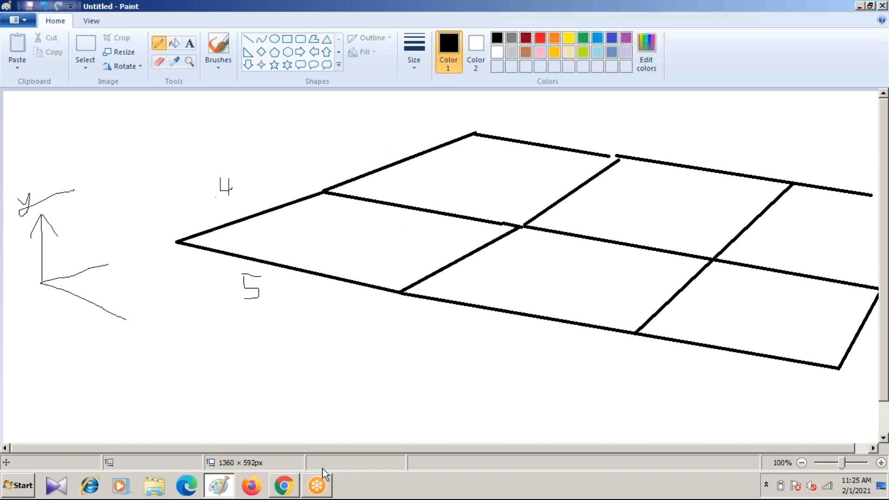
Step: Switch from the Paint sketch to STAAD.Pro V8i and start a new project
{"action": "left_click", "coordinate": [284, 486]}
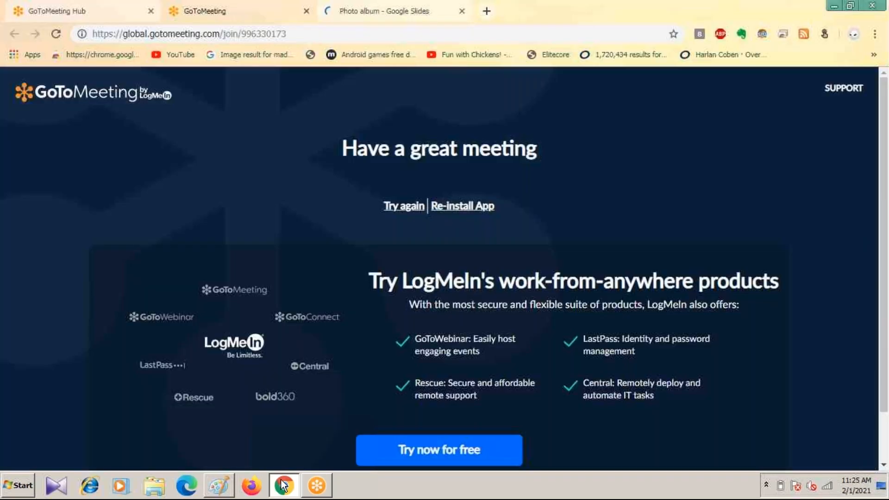
{"action": "left_click", "coordinate": [214, 486]}
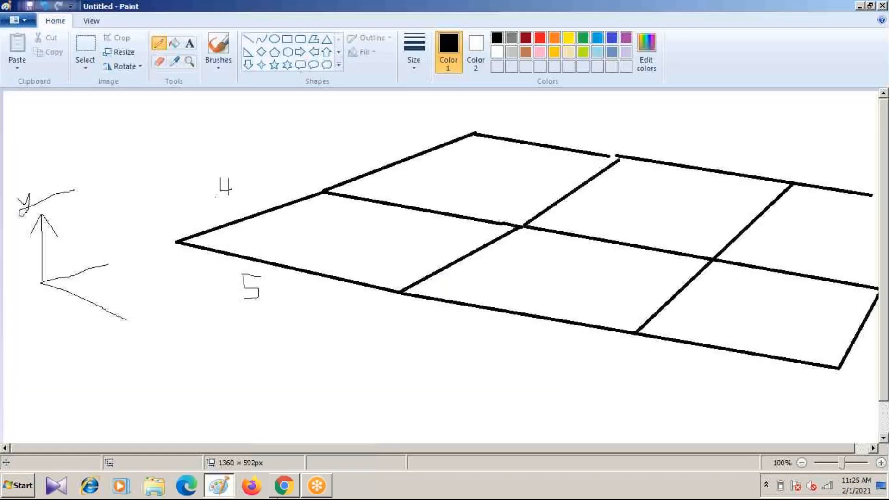
{"action": "left_click", "coordinate": [216, 487]}
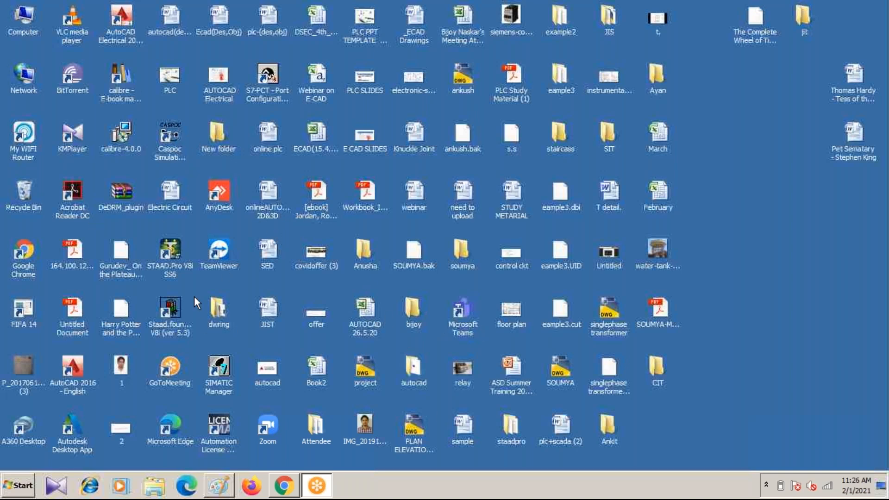
{"action": "double_click", "coordinate": [168, 254]}
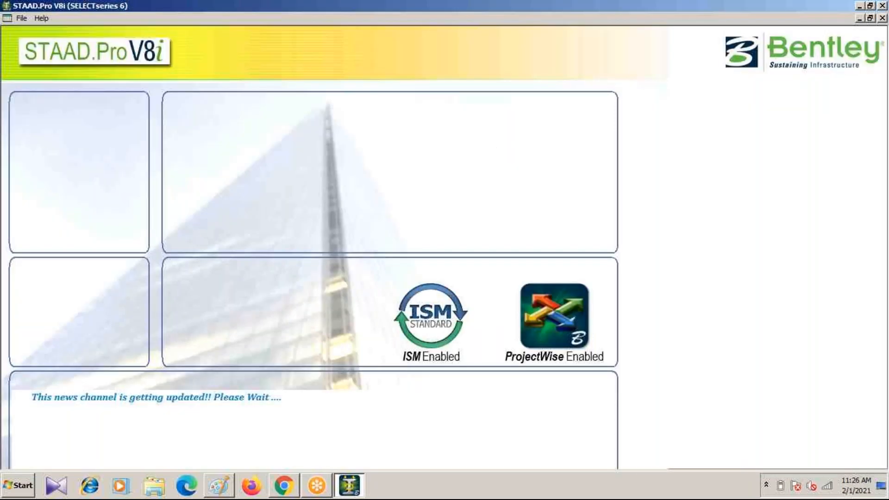
{"action": "mouse_move", "coordinate": [193, 132]}
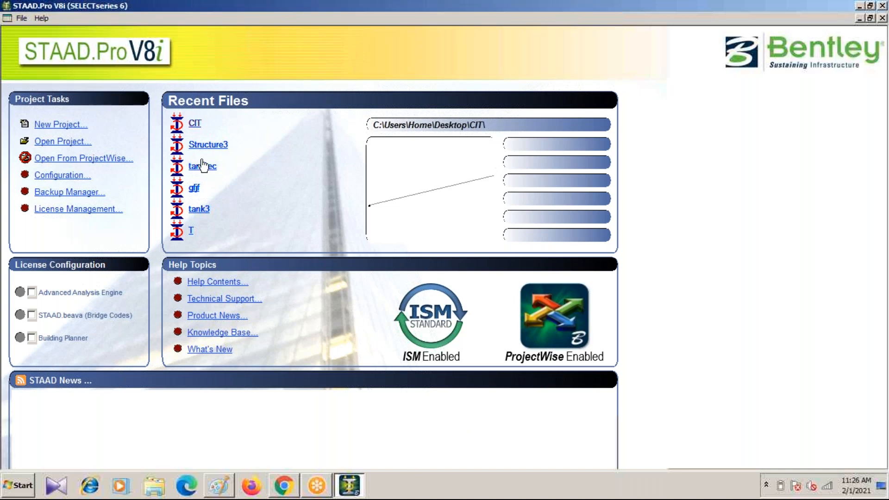
{"action": "left_click", "coordinate": [44, 125]}
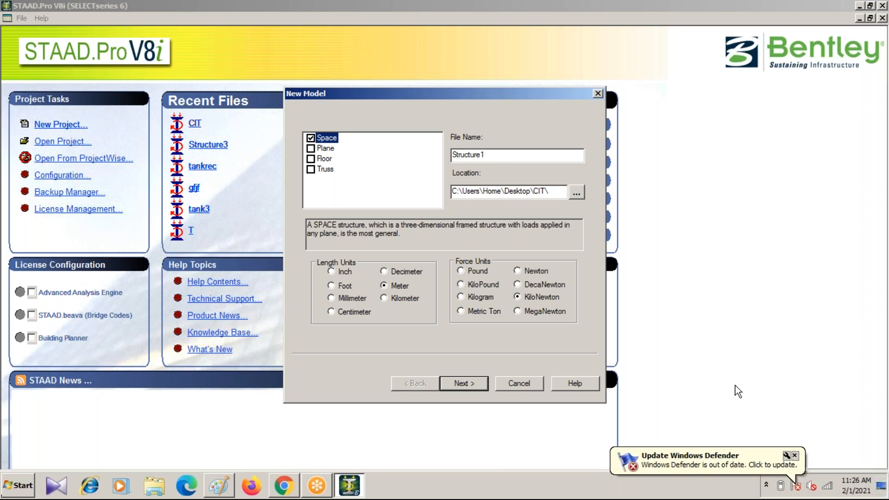
{"action": "left_click", "coordinate": [795, 456]}
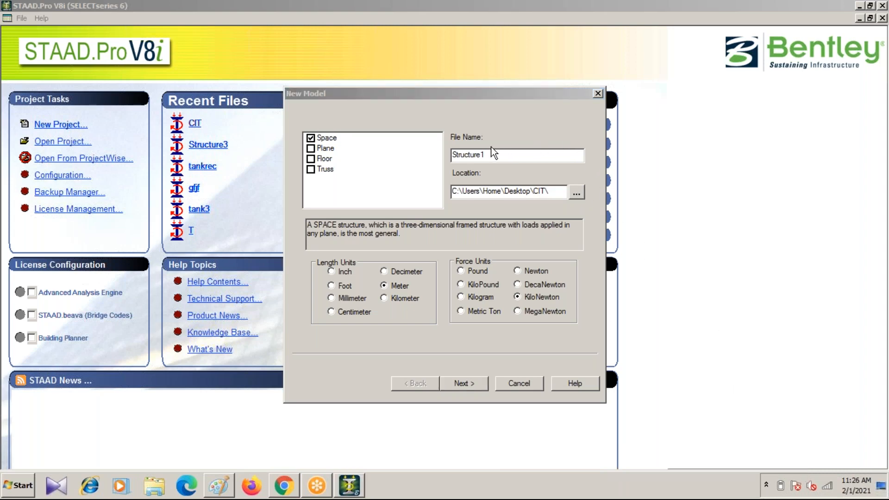
Step: Name the new model file BUILDING1.3
{"action": "left_click_drag", "start_coordinate": [491, 157], "coordinate": [336, 161]}
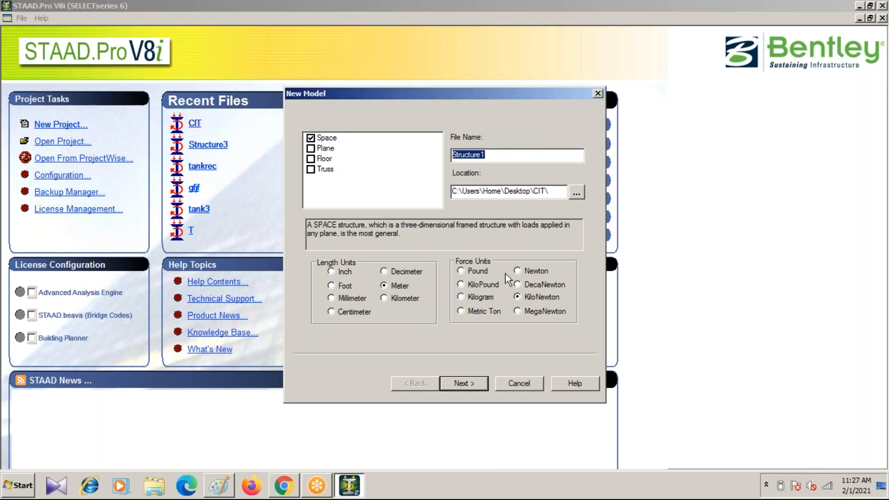
{"action": "type", "text": "BU"}
{"action": "type", "text": "I"}
{"action": "type", "text": "LDIN"}
{"action": "type", "text": "G!"}
{"action": "type", "text": ">"}
{"action": "type", "text": "%"}
{"action": "key", "text": "BackSpace"}
{"action": "key", "text": "BackSpace"}
{"action": "type", "text": "1.3"}
{"action": "key", "text": "Left"}
{"action": "key", "text": "Left"}
{"action": "key", "text": "BackSpace"}
Step: Create the Space model in meters and kilonewtons, with Add Beam as the starting option
{"action": "left_click_drag", "start_coordinate": [517, 95], "coordinate": [572, 220]}
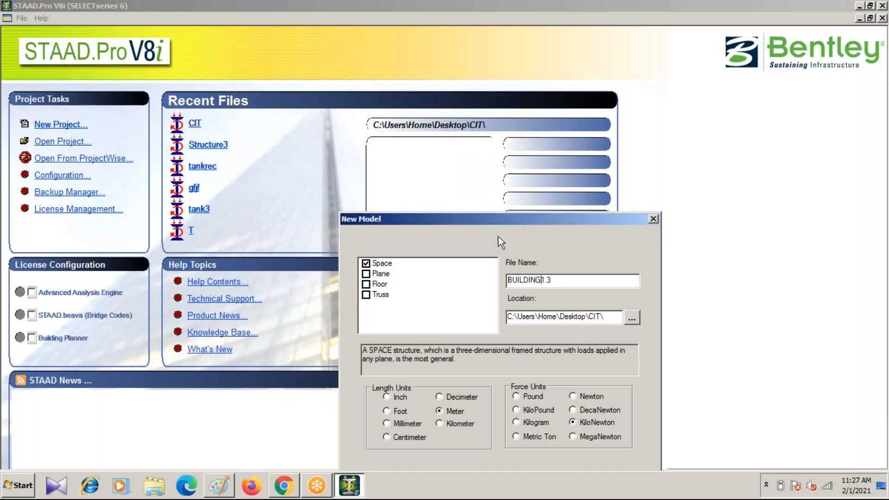
{"action": "left_click_drag", "start_coordinate": [479, 216], "coordinate": [463, 117]}
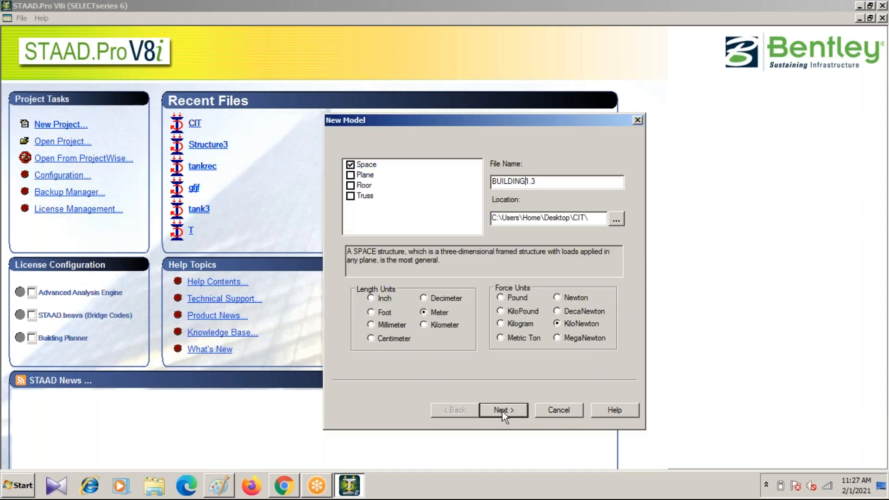
{"action": "left_click", "coordinate": [501, 410]}
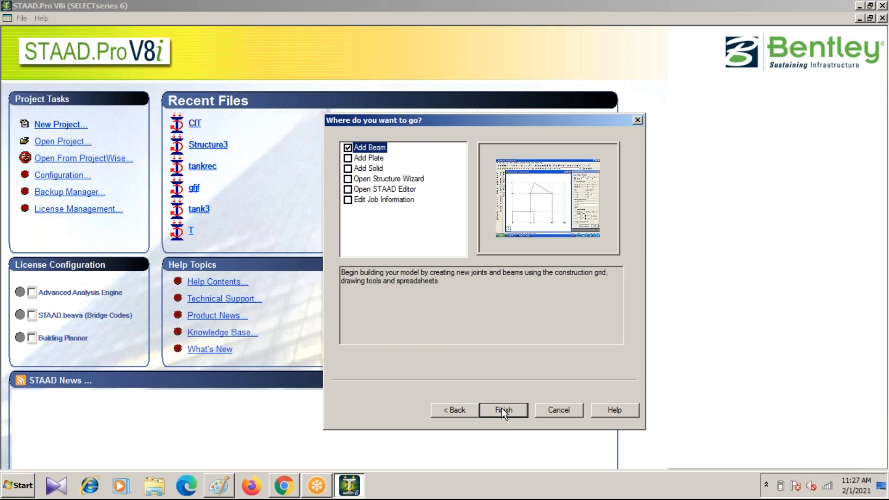
{"action": "left_click", "coordinate": [503, 410]}
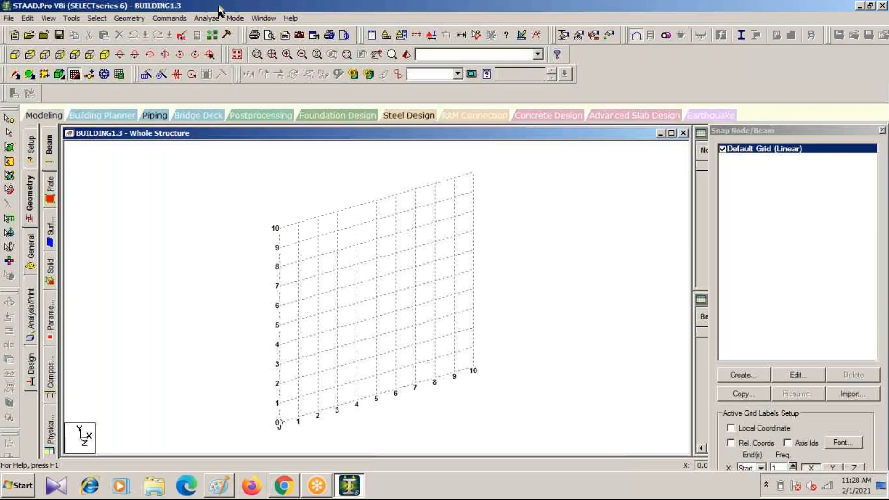
Step: Examine the project files in the desktop's CIT folder, then return to the maximized STAAD.Pro window
{"action": "double_click", "coordinate": [218, 2]}
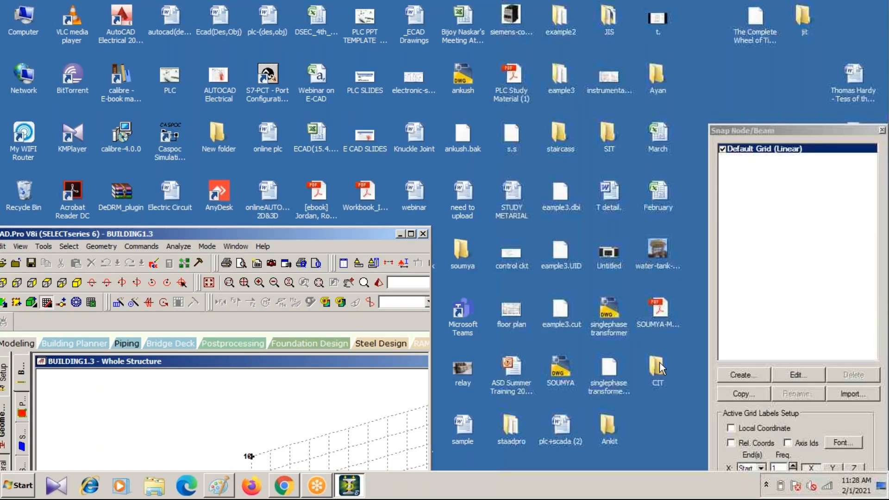
{"action": "left_click", "coordinate": [654, 366]}
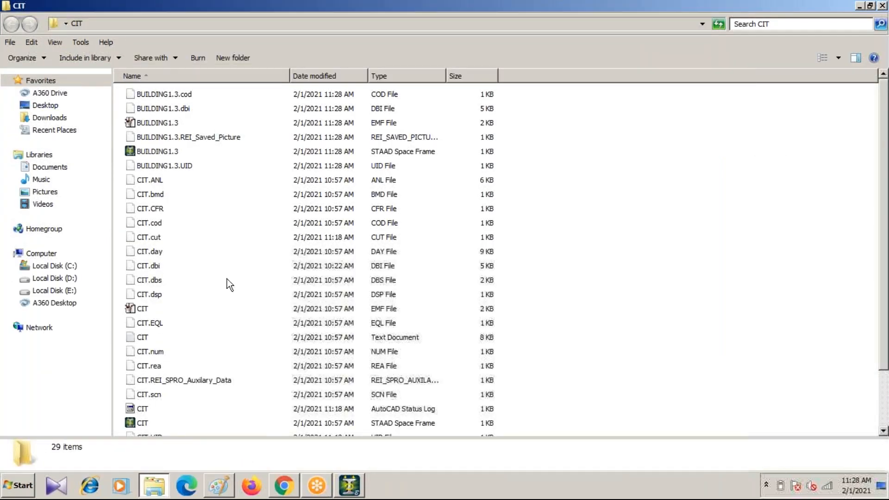
{"action": "scroll", "coordinate": [221, 264], "scroll_direction": "down", "scroll_amount": 2}
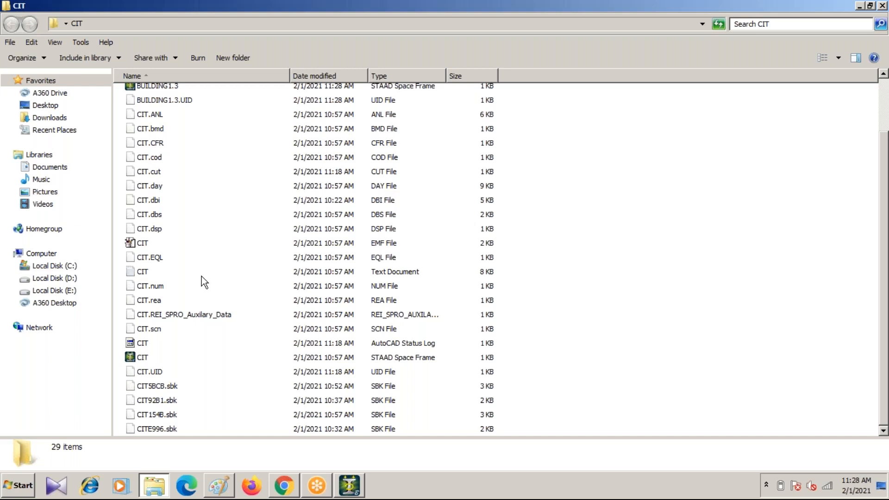
{"action": "scroll", "coordinate": [201, 276], "scroll_direction": "up", "scroll_amount": 2}
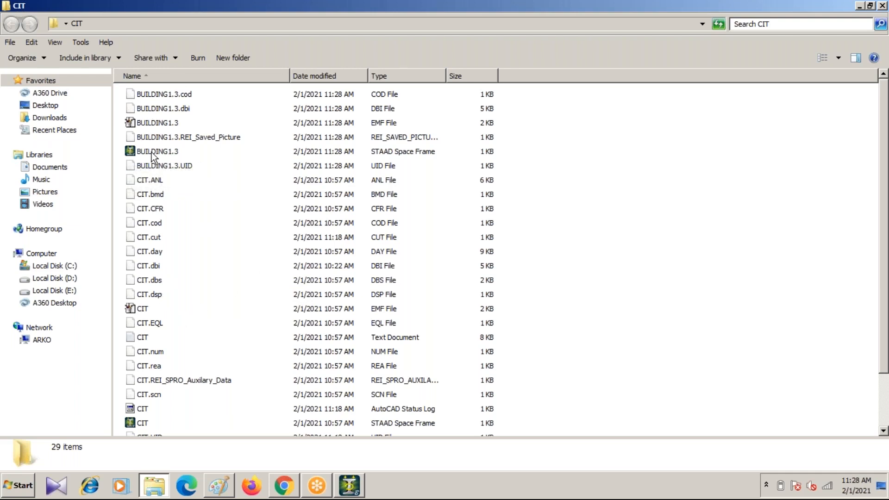
{"action": "scroll", "coordinate": [161, 304], "scroll_direction": "down", "scroll_amount": 2}
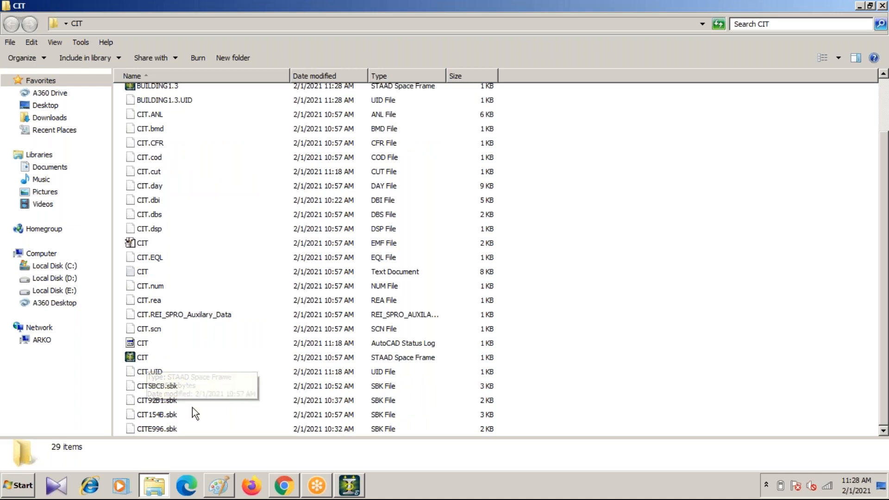
{"action": "scroll", "coordinate": [159, 194], "scroll_direction": "up", "scroll_amount": 2}
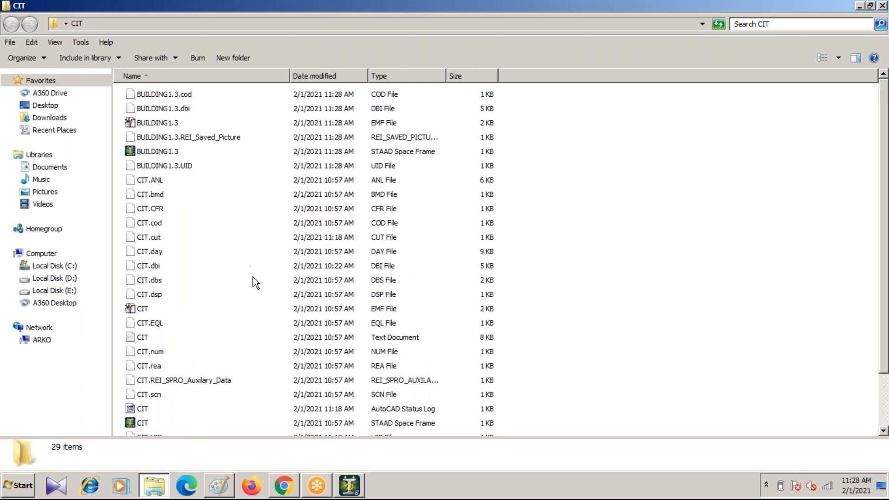
{"action": "scroll", "coordinate": [250, 287], "scroll_direction": "down", "scroll_amount": 2}
{"action": "scroll", "coordinate": [229, 369], "scroll_direction": "up", "scroll_amount": 2}
{"action": "double_click", "coordinate": [153, 10]}
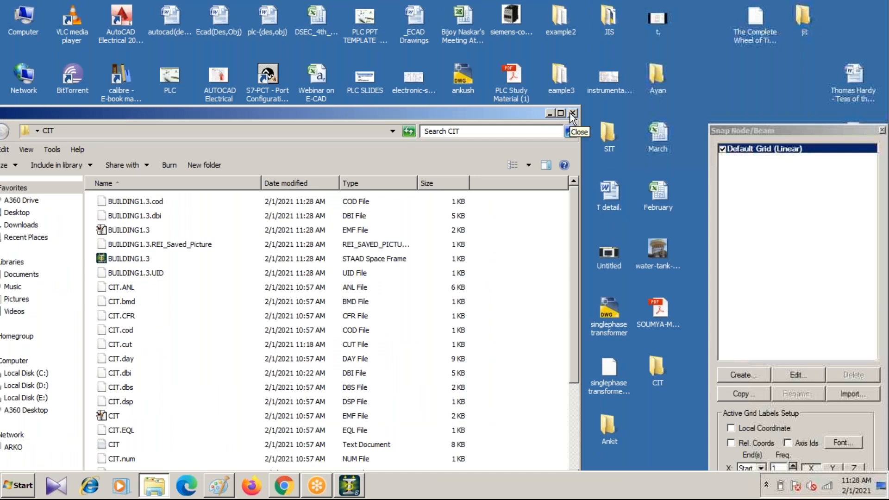
{"action": "left_click", "coordinate": [573, 113]}
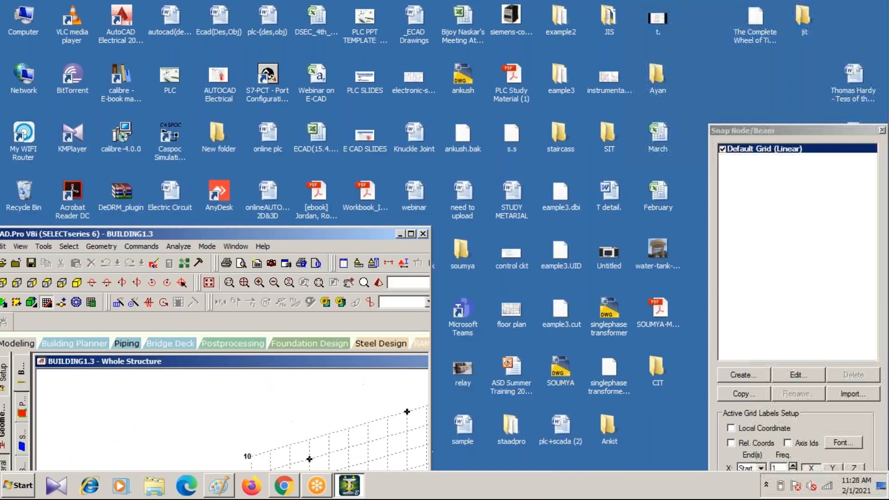
{"action": "left_click_drag", "start_coordinate": [349, 233], "coordinate": [376, 121]}
{"action": "left_click", "coordinate": [438, 122]}
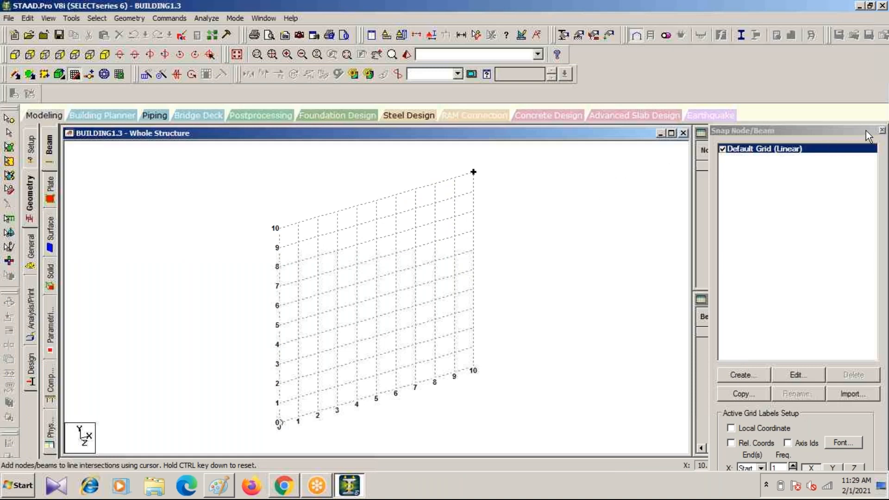
Step: Close the Snap Node/Beam grid to leave the empty structure view beside the node and beam tables
{"action": "left_click", "coordinate": [881, 130]}
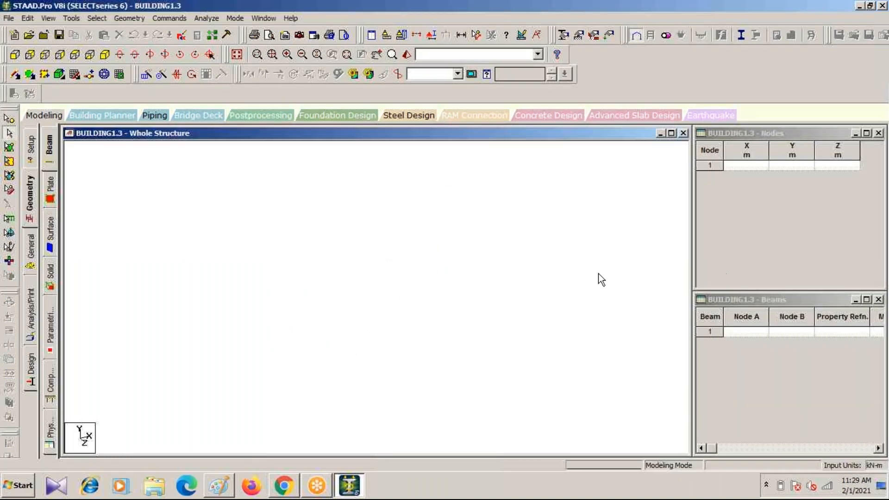
{"action": "left_click", "coordinate": [30, 206]}
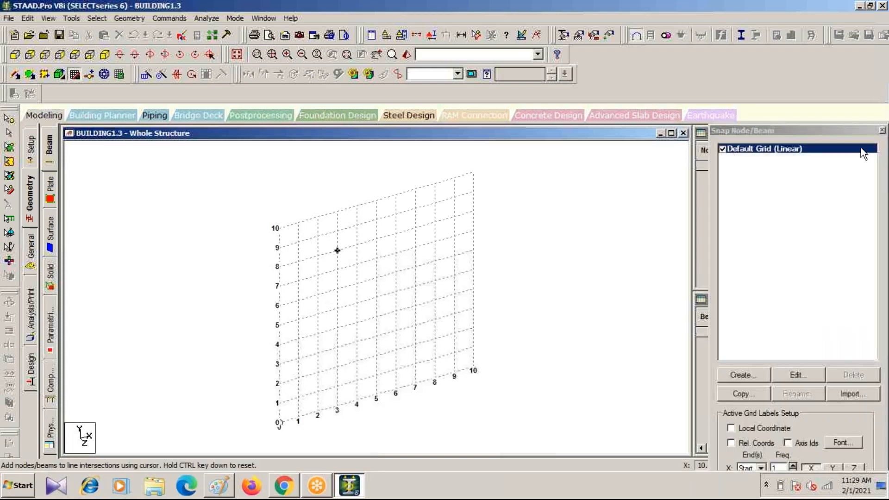
{"action": "left_click", "coordinate": [886, 131]}
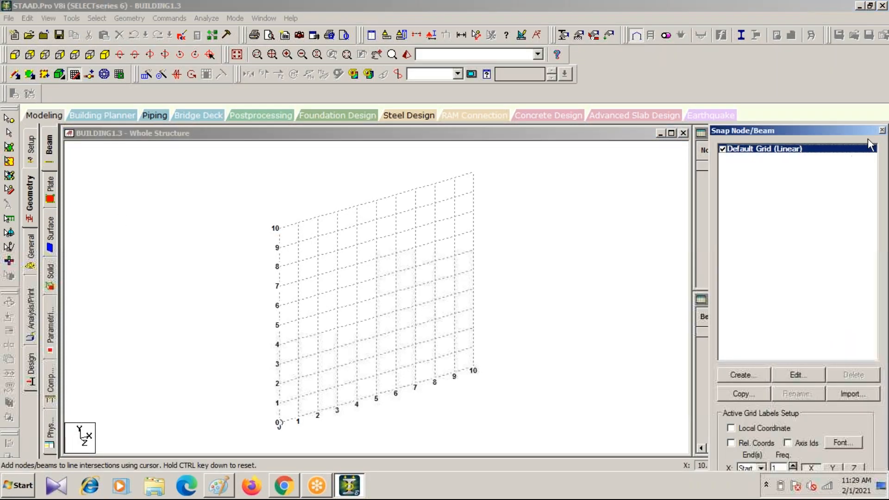
{"action": "left_click", "coordinate": [882, 131]}
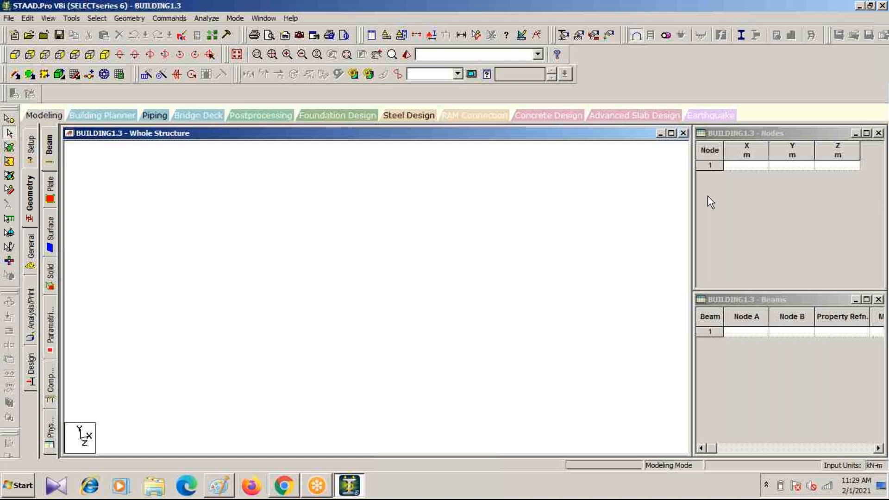
Step: Add the first node at X 0, Y 0, Z 0 m in the node table
{"action": "left_click", "coordinate": [739, 166]}
{"action": "type", "text": "0"}
{"action": "key", "text": "Tab"}
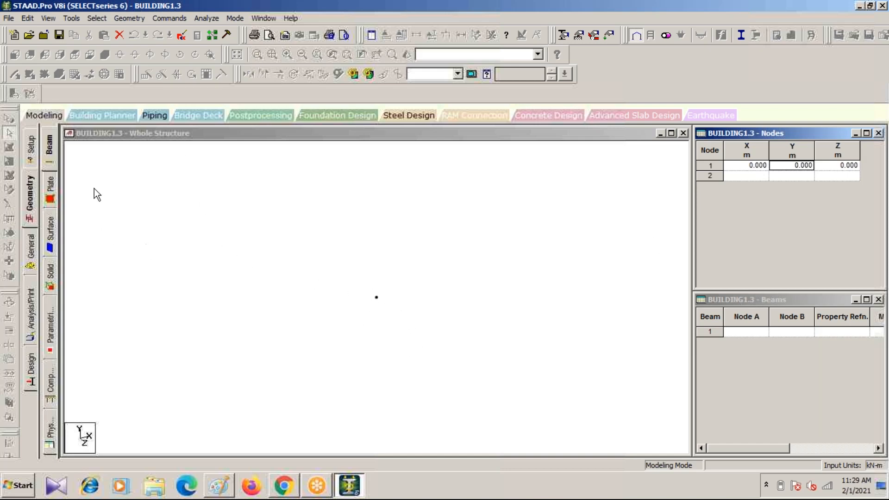
{"action": "left_click", "coordinate": [224, 257]}
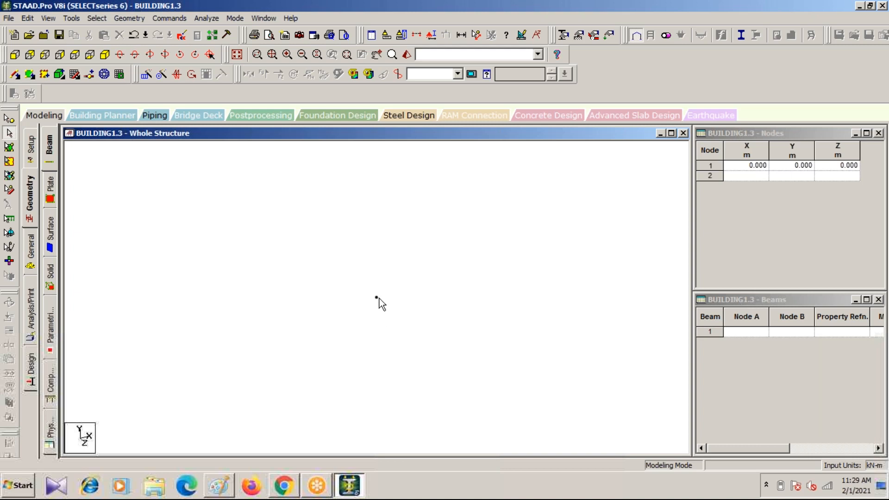
Step: Select the origin node with the Nodes Cursor and open Translational Repeat, keeping its dialog clear of the node
{"action": "left_click", "coordinate": [9, 118]}
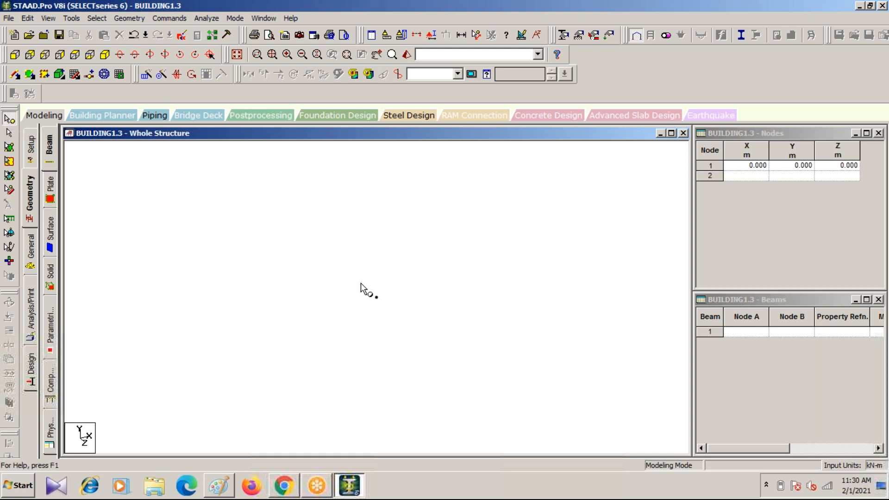
{"action": "left_click", "coordinate": [376, 297]}
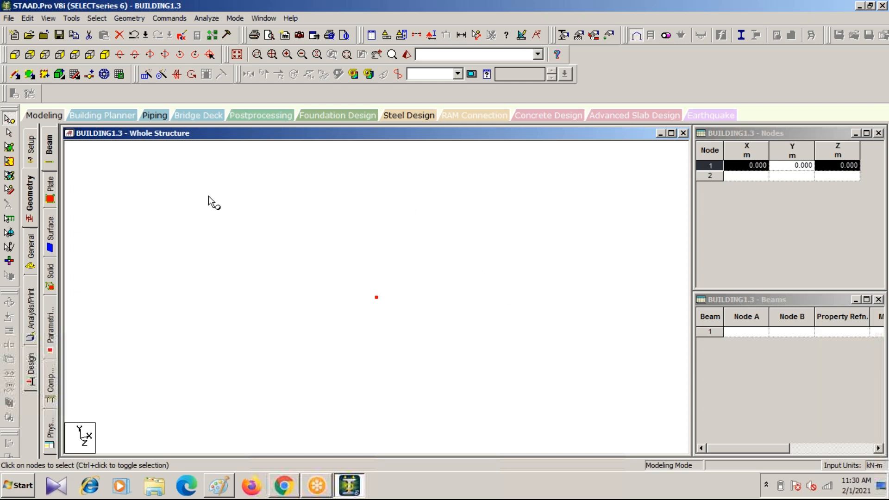
{"action": "left_click", "coordinate": [146, 79]}
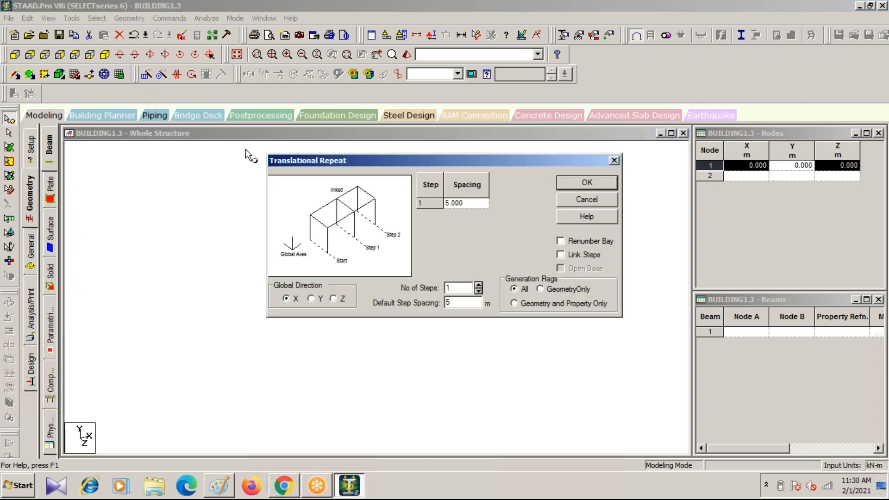
{"action": "left_click_drag", "start_coordinate": [415, 159], "coordinate": [624, 126]}
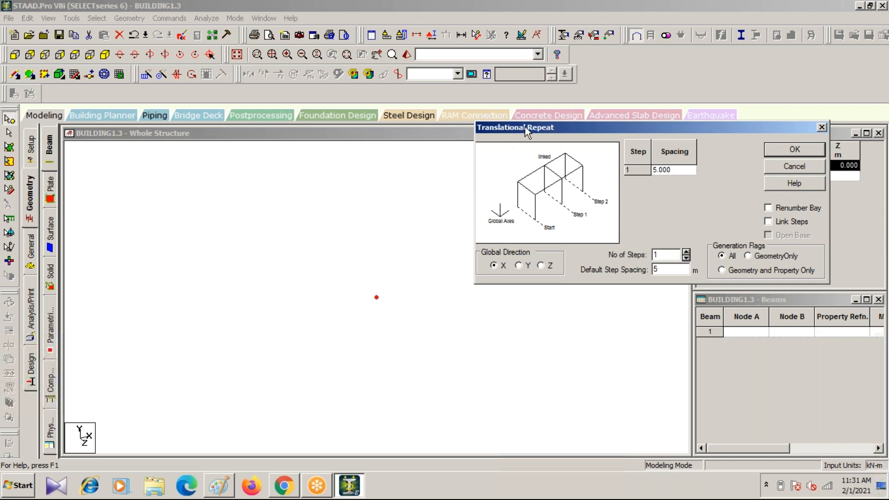
Step: Move the Translational Repeat dialog aside, check the side with spacing 4 in the Paint grid sketch, and return to STAAD.Pro
{"action": "left_click_drag", "start_coordinate": [590, 126], "coordinate": [509, 63]}
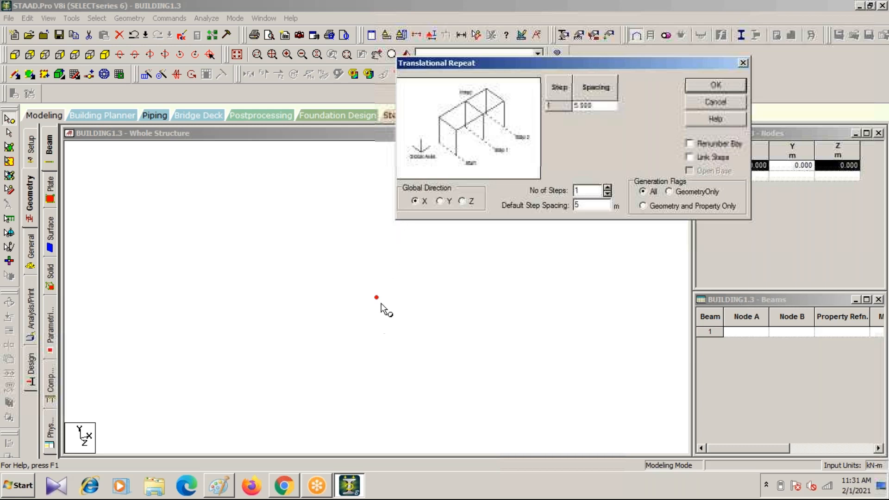
{"action": "left_click", "coordinate": [214, 490]}
{"action": "mouse_move", "coordinate": [185, 231]}
{"action": "left_mouse_down"}
{"action": "mouse_move", "coordinate": [325, 159]}
{"action": "mouse_move", "coordinate": [457, 121]}
{"action": "mouse_move", "coordinate": [392, 173]}
{"action": "mouse_move", "coordinate": [280, 236]}
{"action": "mouse_move", "coordinate": [209, 225]}
{"action": "mouse_move", "coordinate": [234, 220]}
{"action": "left_mouse_up"}
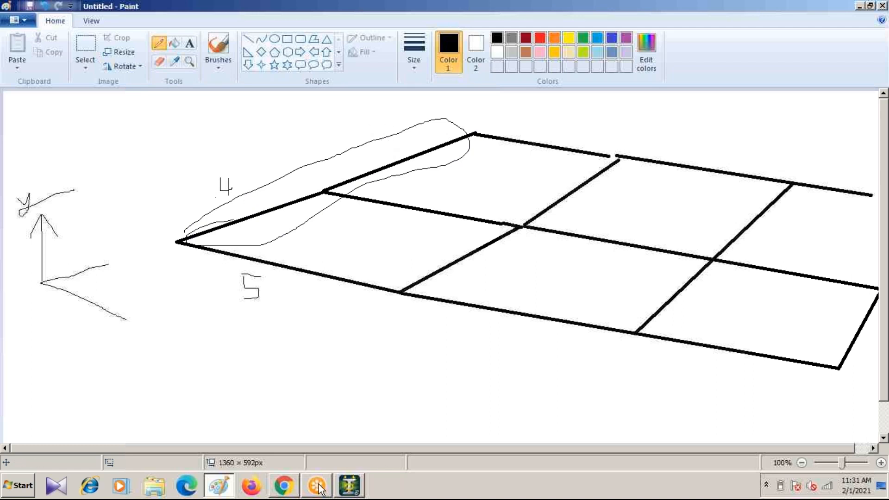
{"action": "left_click", "coordinate": [349, 485]}
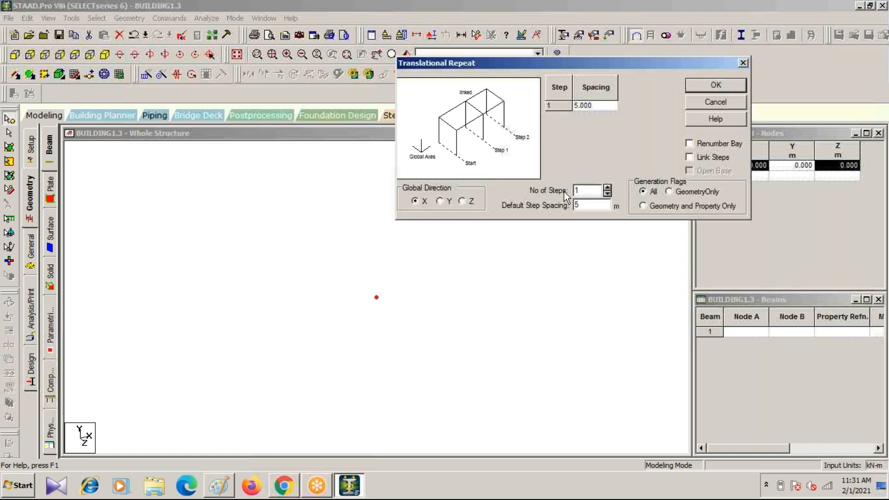
Step: Repeat the origin node along X in 2 steps of 4 m with Link Steps on
{"action": "left_click", "coordinate": [607, 187]}
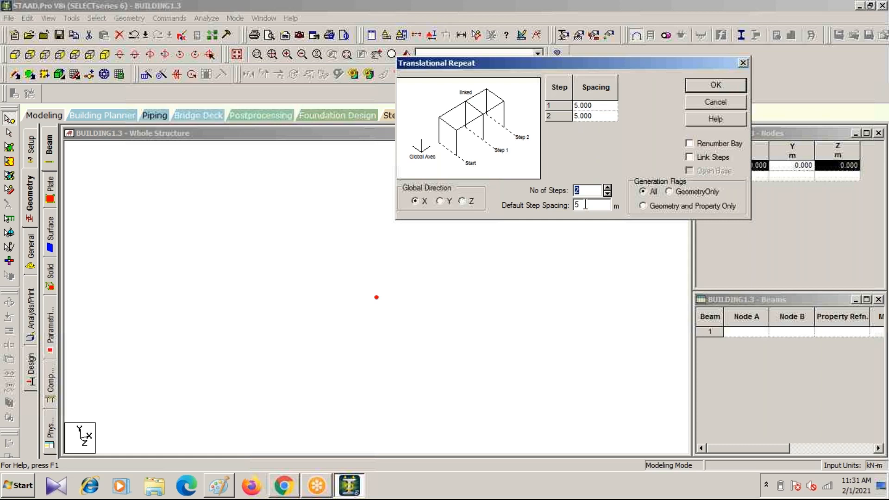
{"action": "left_click_drag", "start_coordinate": [585, 204], "coordinate": [572, 205]}
{"action": "type", "text": "4"}
{"action": "left_click", "coordinate": [692, 157]}
{"action": "left_click", "coordinate": [706, 87]}
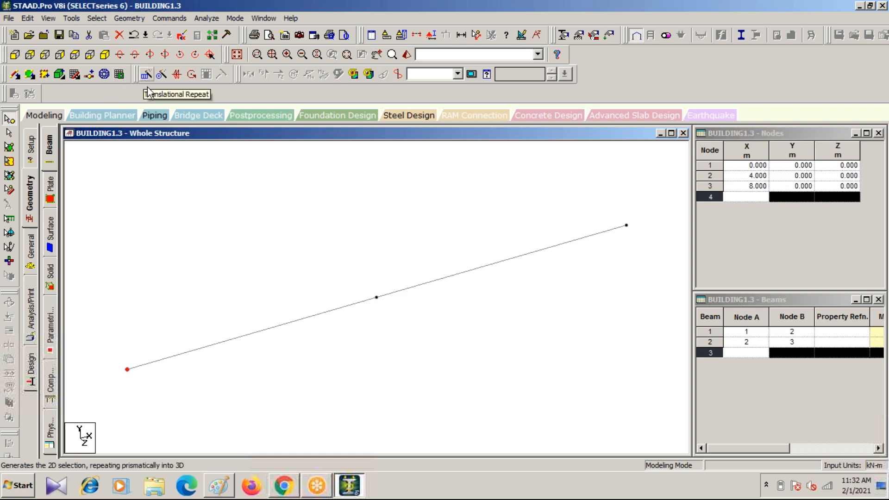
Step: Select both beams of the linked line with the Beams Cursor
{"action": "scroll", "coordinate": [328, 258], "scroll_direction": "down", "scroll_amount": 7}
{"action": "scroll", "coordinate": [333, 263], "scroll_direction": "up", "scroll_amount": 5}
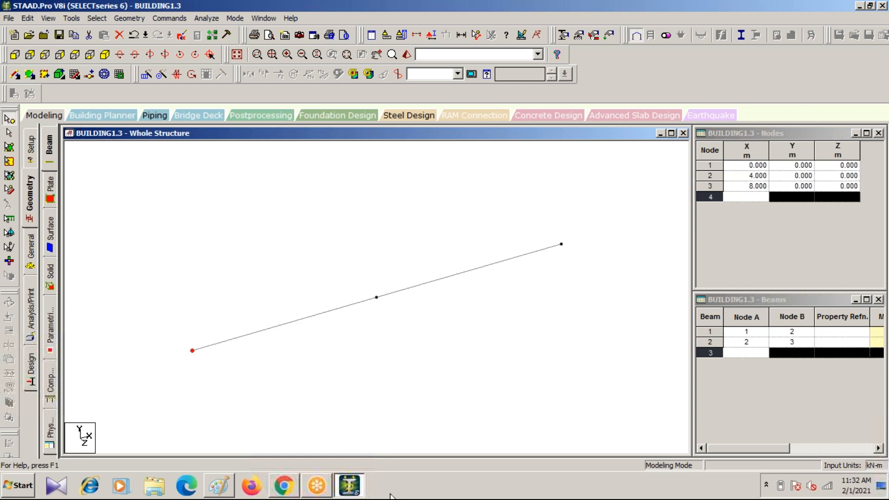
{"action": "scroll", "coordinate": [561, 348], "scroll_direction": "down", "scroll_amount": 5}
{"action": "middle_click_drag", "start_coordinate": [390, 336], "coordinate": [377, 278]}
{"action": "scroll", "coordinate": [366, 271], "scroll_direction": "up", "scroll_amount": 3}
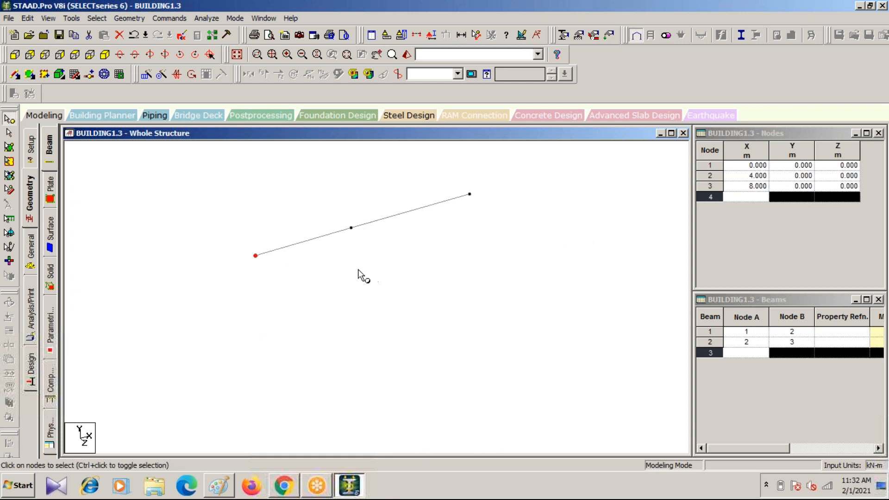
{"action": "left_click", "coordinate": [8, 134]}
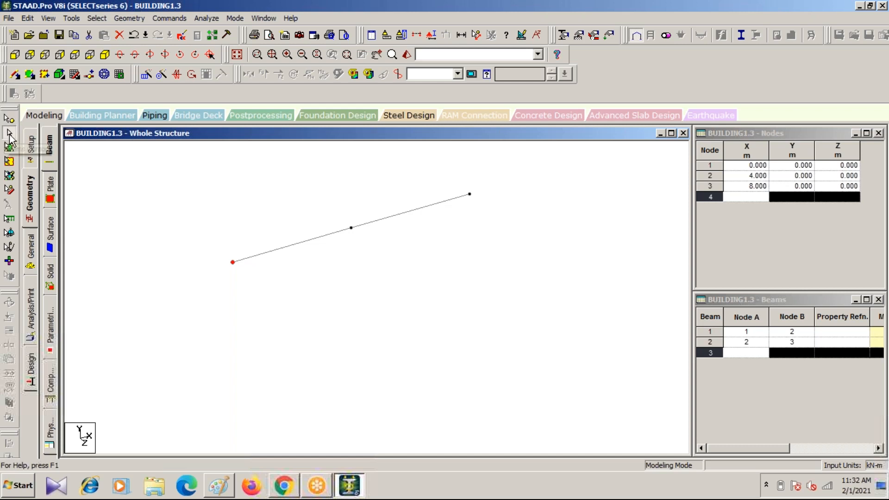
{"action": "left_click", "coordinate": [290, 246]}
{"action": "left_click", "coordinate": [387, 218], "text": "ctrl"}
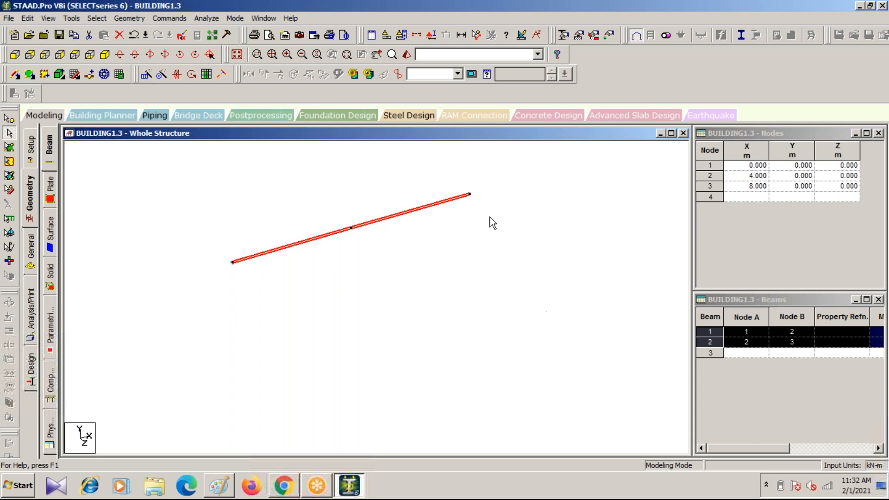
Step: Open Translational Repeat for the selected beams, accept the auto save of the modified structure, and keep the dialog clear of the beams
{"action": "left_click", "coordinate": [146, 74]}
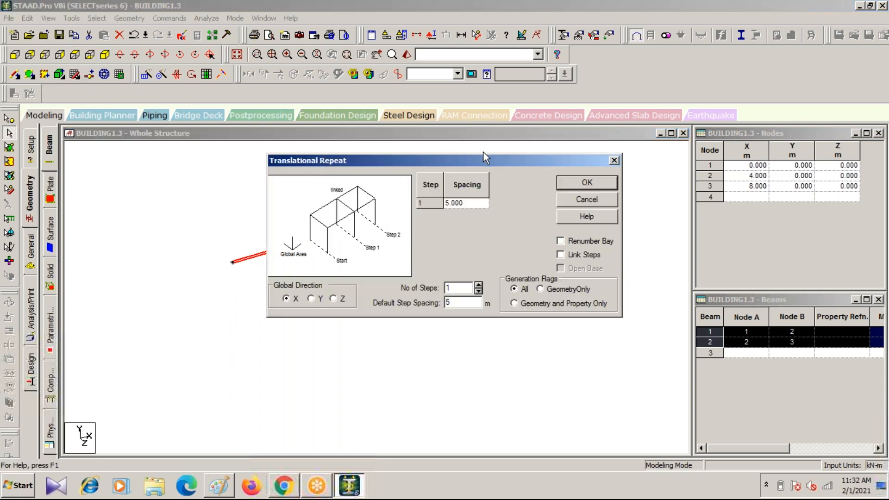
{"action": "left_click_drag", "start_coordinate": [513, 167], "coordinate": [544, 159]}
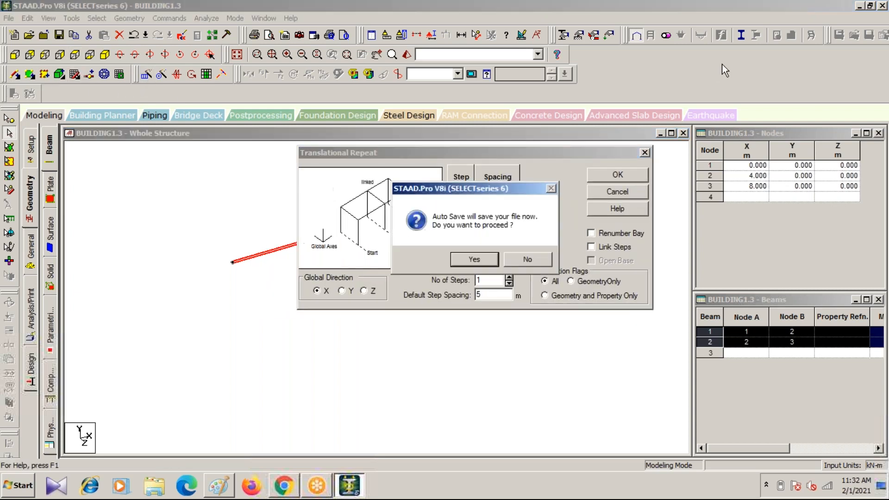
{"action": "left_click", "coordinate": [473, 260]}
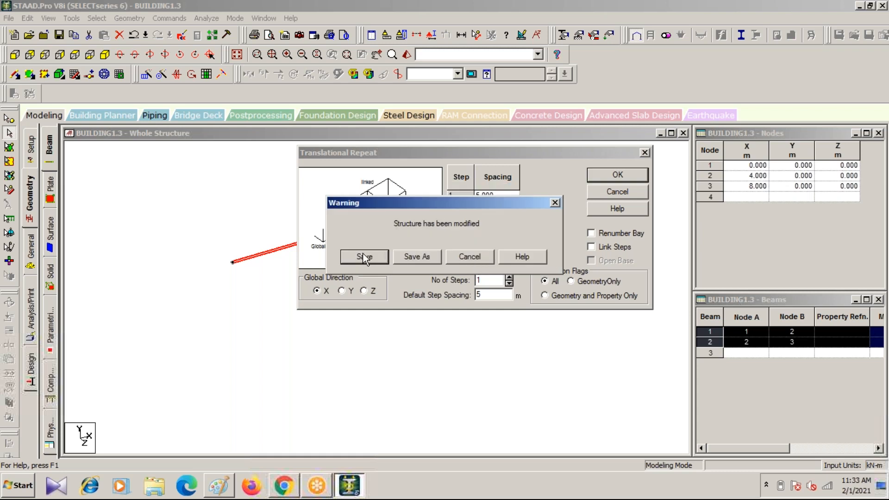
{"action": "left_click", "coordinate": [352, 258]}
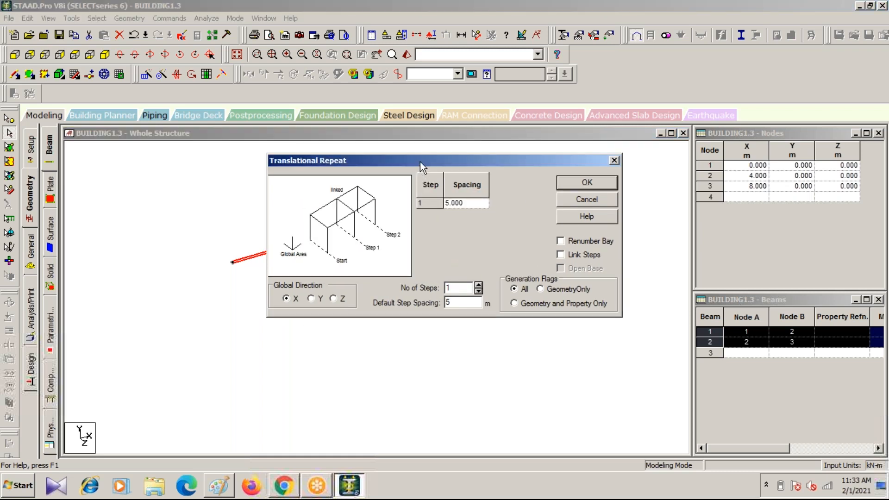
{"action": "left_click_drag", "start_coordinate": [420, 157], "coordinate": [667, 156]}
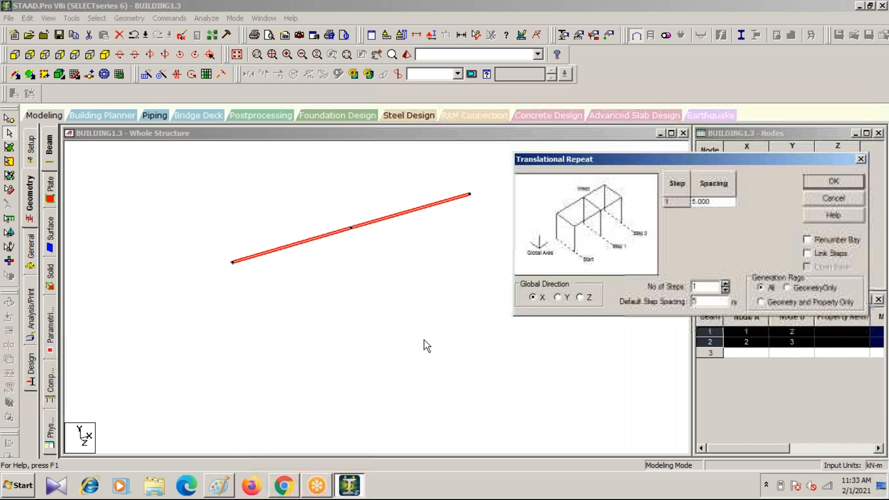
Step: Check the bays in the Paint sketch and, in STAAD.Pro, repeat the beams along Z in 3 steps of 5 m with Link Steps on
{"action": "left_click", "coordinate": [218, 485]}
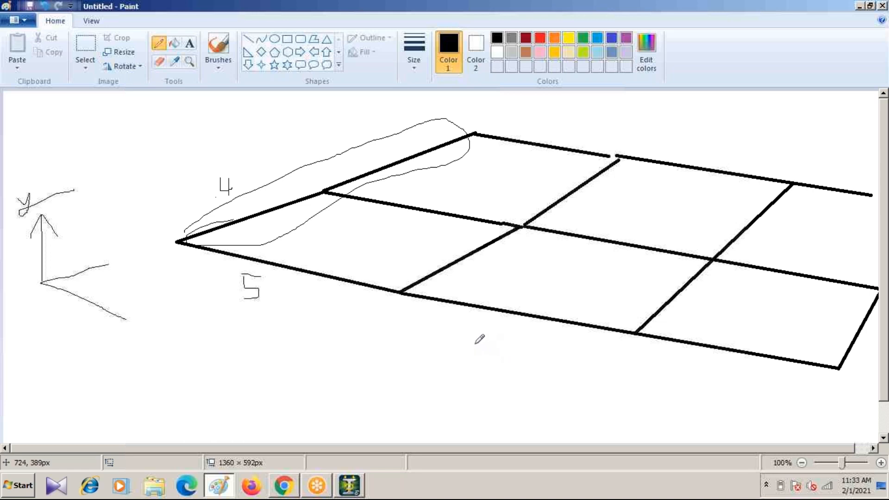
{"action": "left_click", "coordinate": [349, 485]}
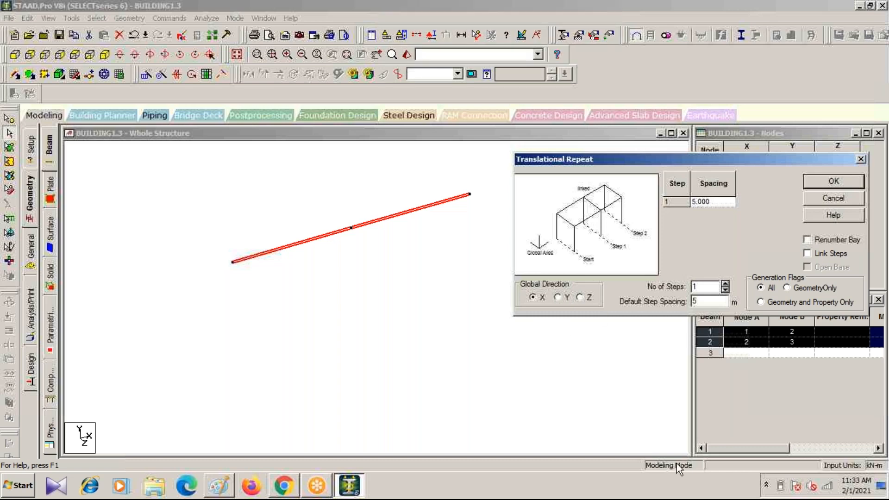
{"action": "left_click", "coordinate": [579, 297]}
{"action": "left_click", "coordinate": [222, 488]}
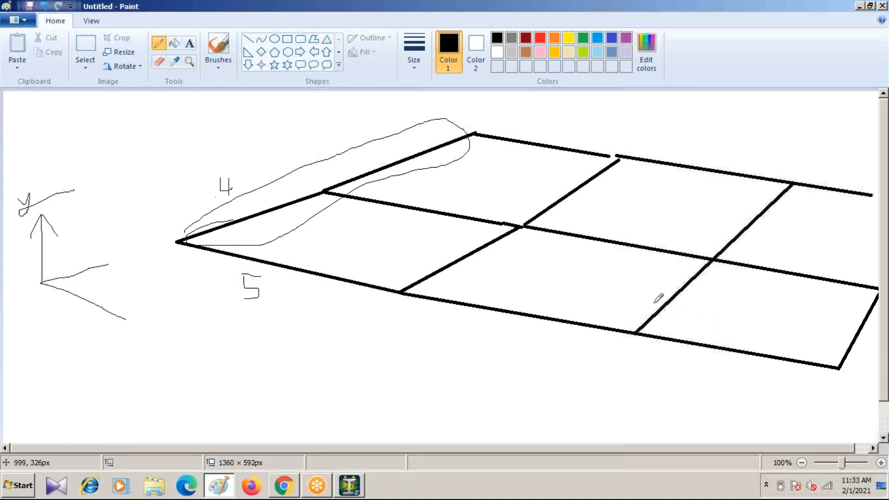
{"action": "left_click", "coordinate": [349, 485]}
{"action": "left_click_drag", "start_coordinate": [703, 287], "coordinate": [657, 288]}
{"action": "type", "text": "3"}
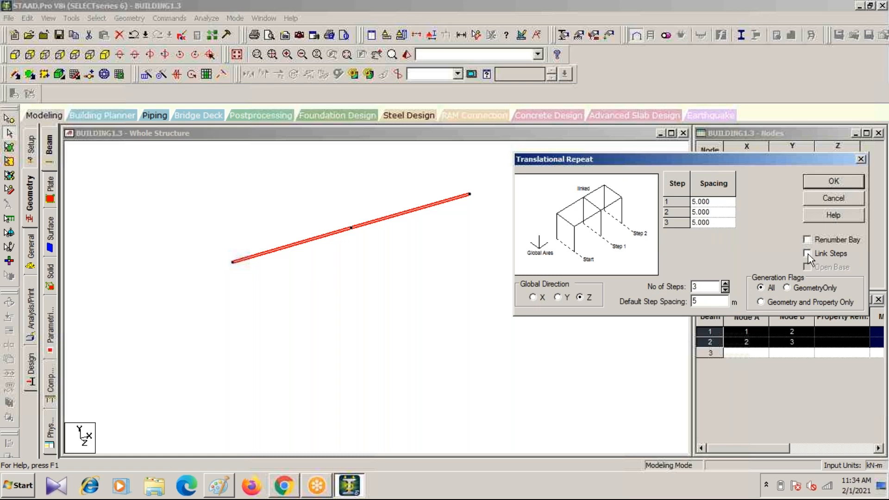
{"action": "left_click", "coordinate": [818, 179]}
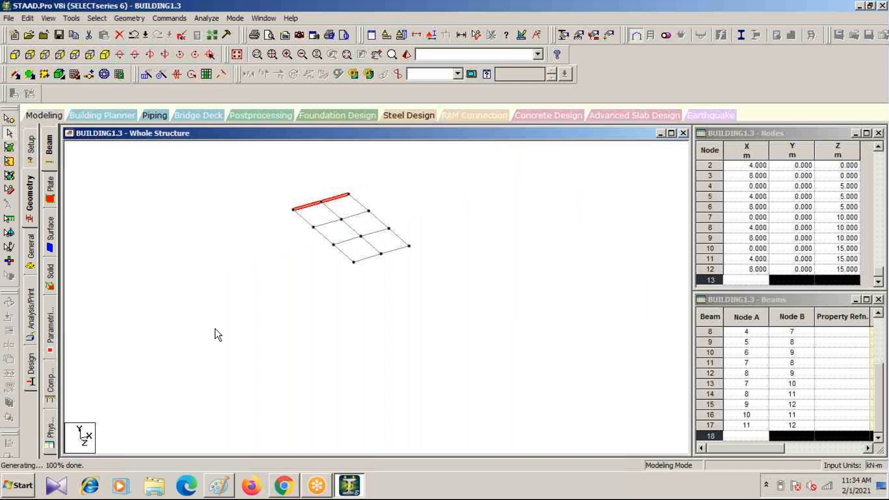
Step: Examine the generated floor grid up close and as a whole, with the Beams Cursor active
{"action": "scroll", "coordinate": [306, 214], "scroll_direction": "up", "scroll_amount": 5}
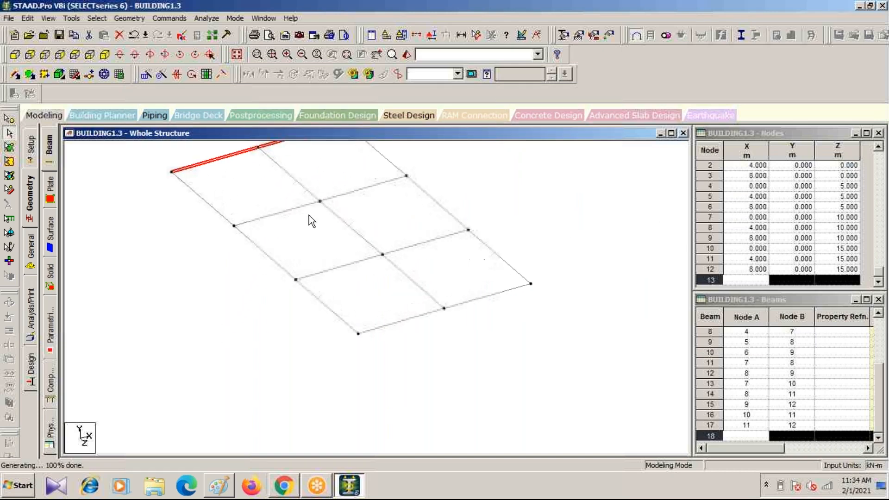
{"action": "middle_click_drag", "start_coordinate": [307, 216], "coordinate": [398, 293]}
{"action": "scroll", "coordinate": [466, 322], "scroll_direction": "up", "scroll_amount": 1}
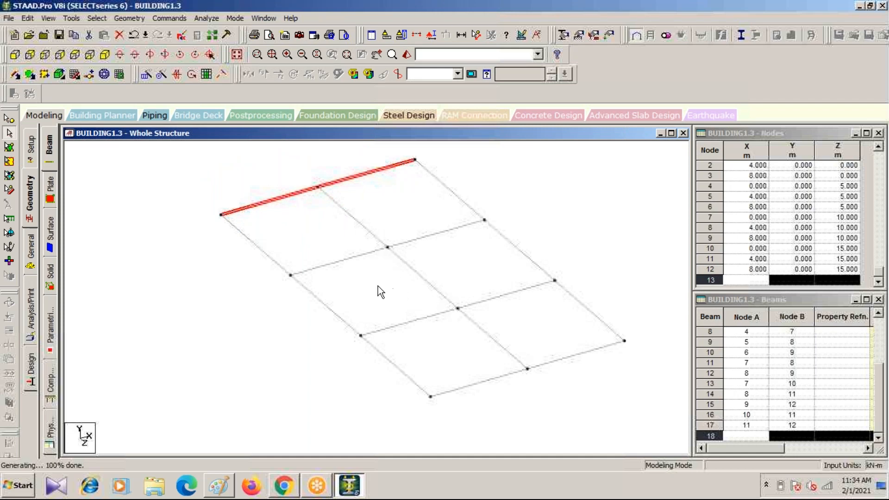
{"action": "scroll", "coordinate": [378, 307], "scroll_direction": "down", "scroll_amount": 2}
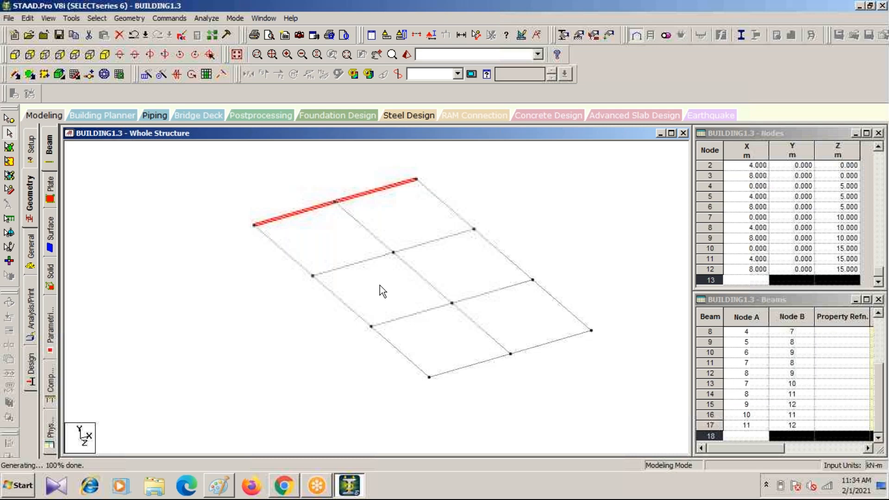
{"action": "scroll", "coordinate": [301, 312], "scroll_direction": "down", "scroll_amount": 2}
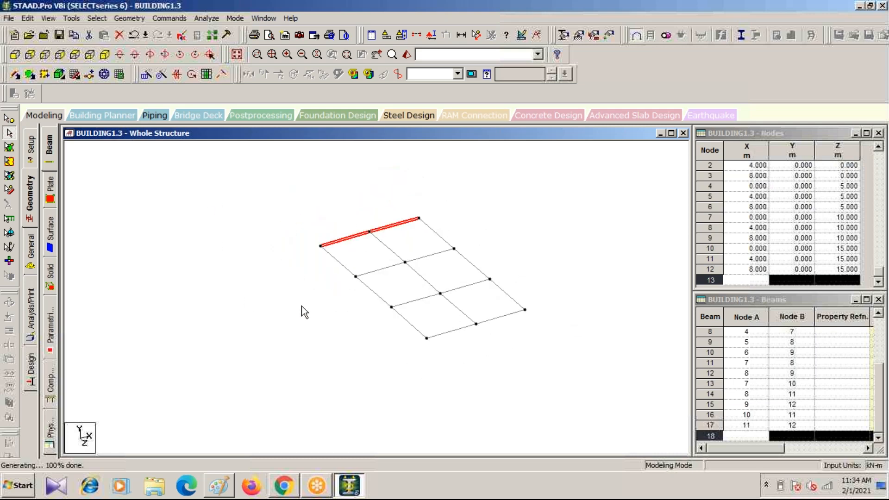
{"action": "middle_click_drag", "start_coordinate": [311, 316], "coordinate": [288, 341]}
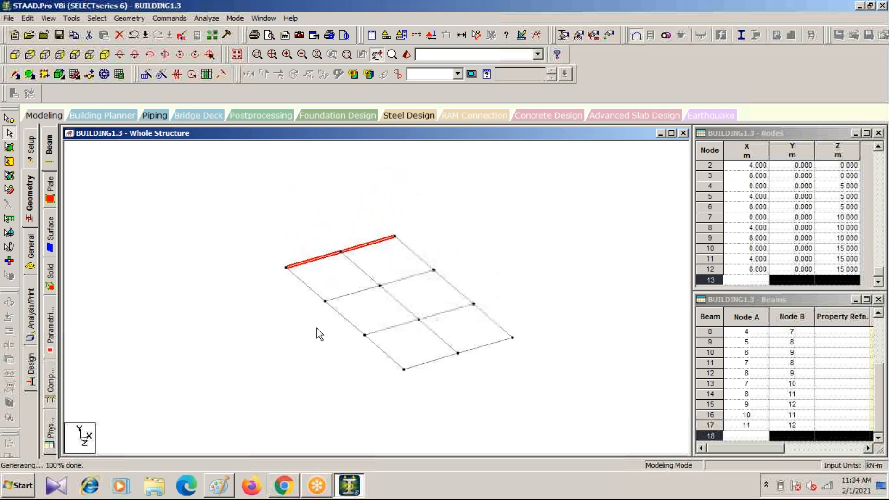
{"action": "left_click", "coordinate": [19, 79]}
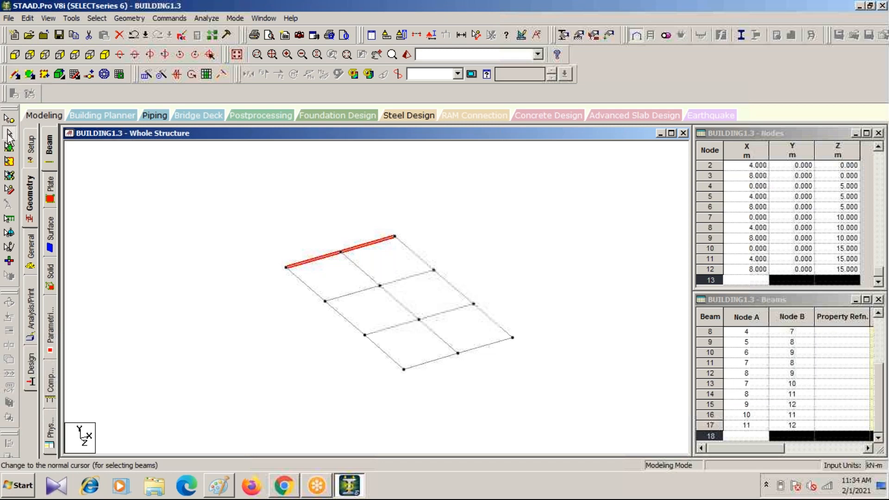
{"action": "left_click", "coordinate": [9, 135]}
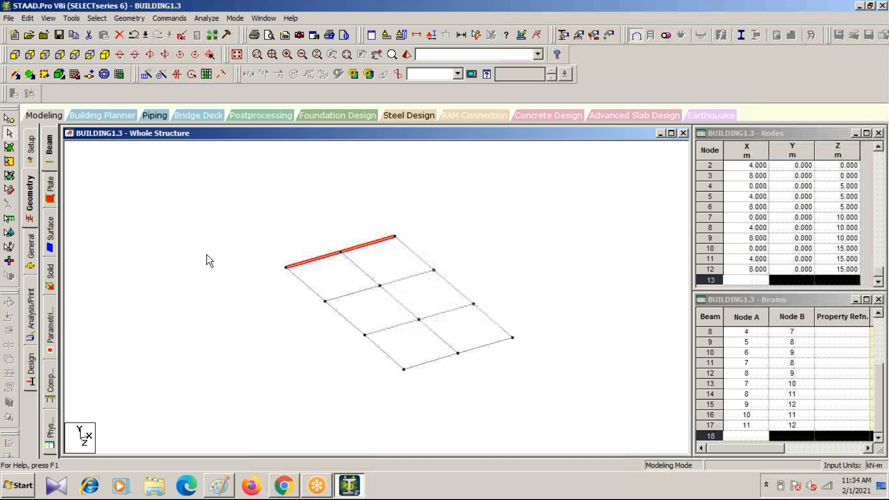
Step: View the grid in plan, from the front, back and side, and return to the isometric view
{"action": "left_click", "coordinate": [75, 54]}
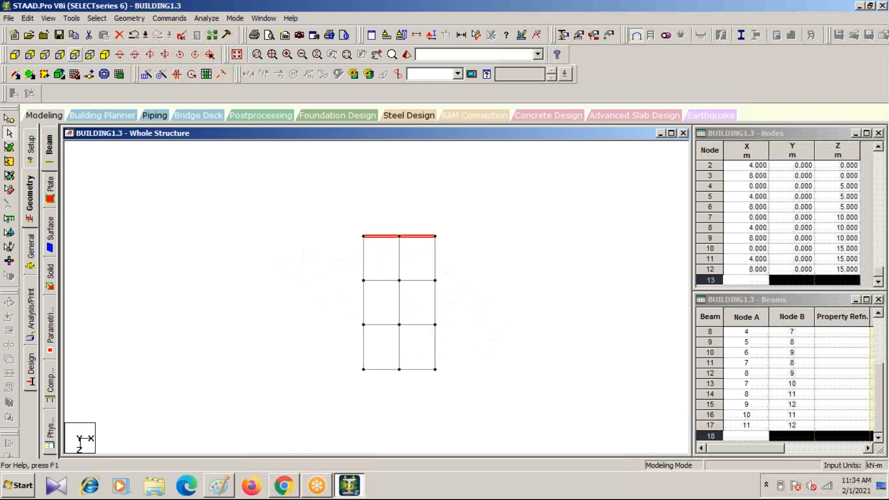
{"action": "left_click", "coordinate": [14, 54]}
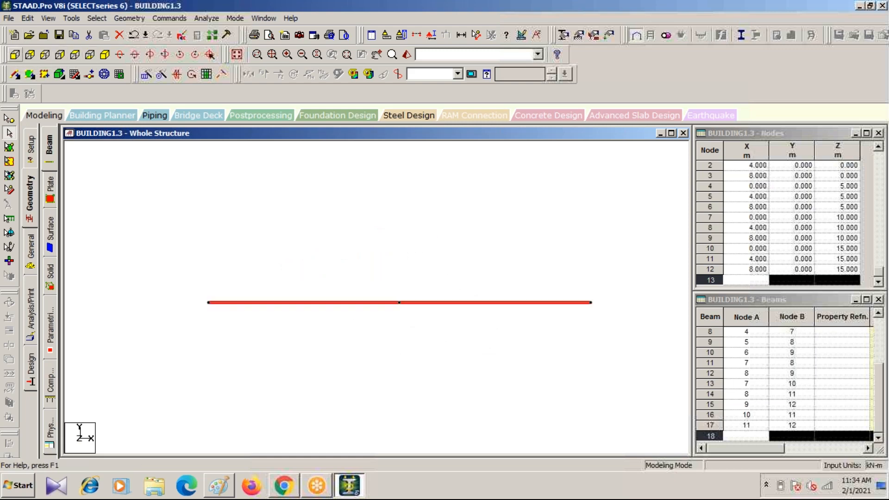
{"action": "left_click", "coordinate": [29, 54]}
{"action": "left_click", "coordinate": [45, 56]}
{"action": "left_click", "coordinate": [105, 56]}
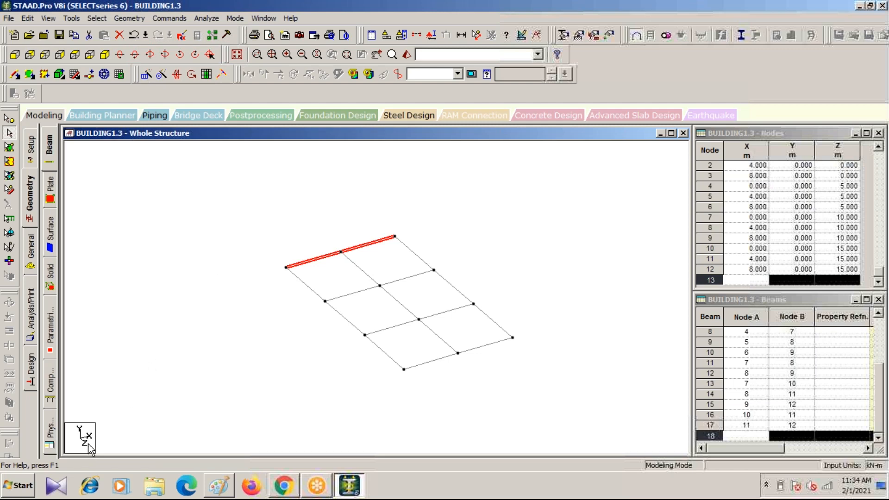
Step: Select all beams of the floor grid and set up a Translational Repeat with 4 steps
{"action": "left_click_drag", "start_coordinate": [253, 199], "coordinate": [578, 396]}
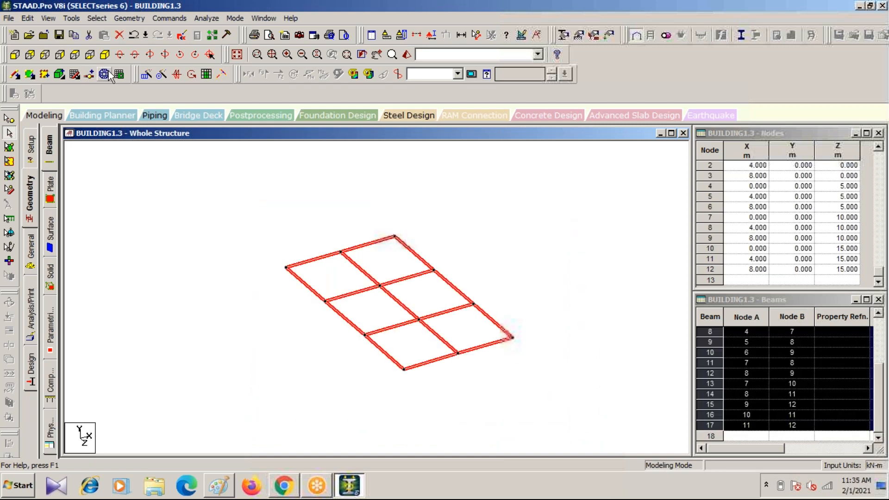
{"action": "left_click", "coordinate": [145, 74]}
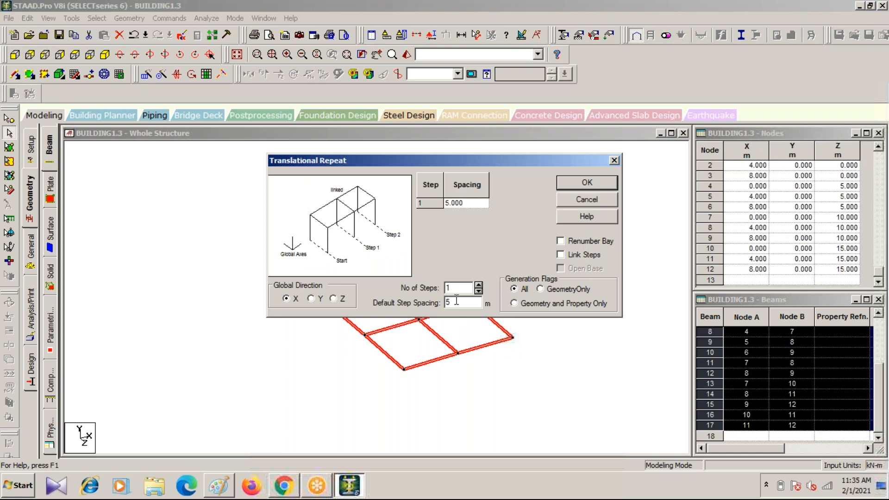
{"action": "left_click", "coordinate": [479, 285]}
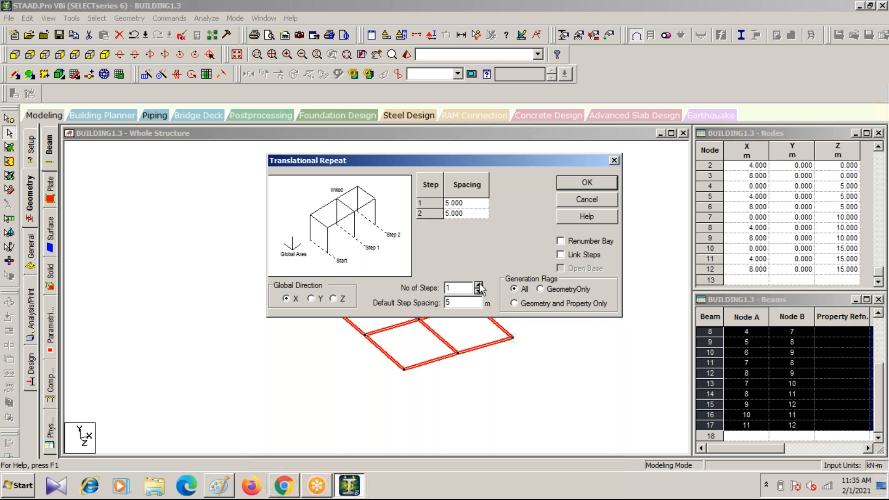
{"action": "left_click", "coordinate": [478, 285]}
{"action": "left_click", "coordinate": [478, 285]}
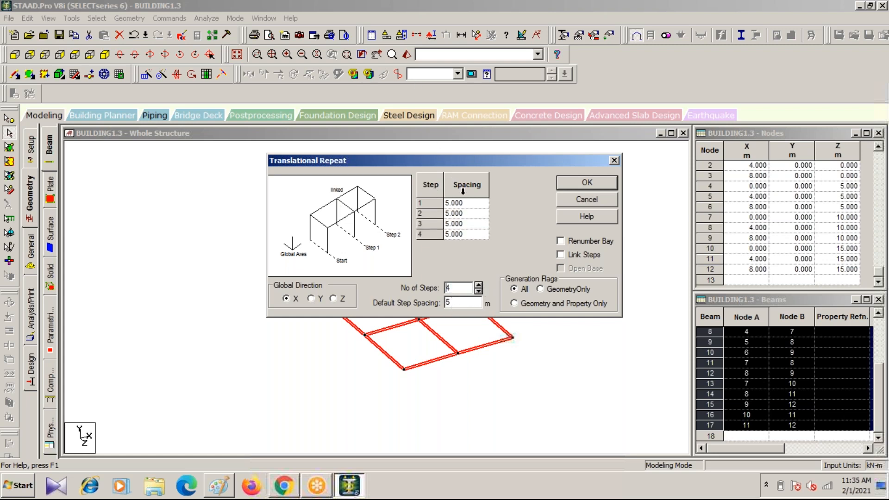
Step: Set the Translational Repeat step spacings to 1.5 m for step 1 and 3 m for steps 2 to 4
{"action": "left_click", "coordinate": [467, 203]}
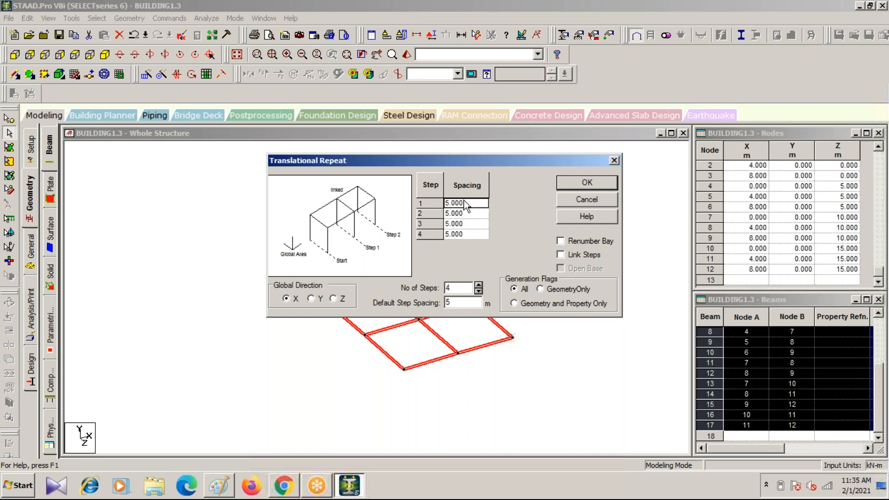
{"action": "left_click_drag", "start_coordinate": [464, 203], "coordinate": [445, 202]}
{"action": "type", "text": "1.5"}
{"action": "left_click", "coordinate": [468, 213]}
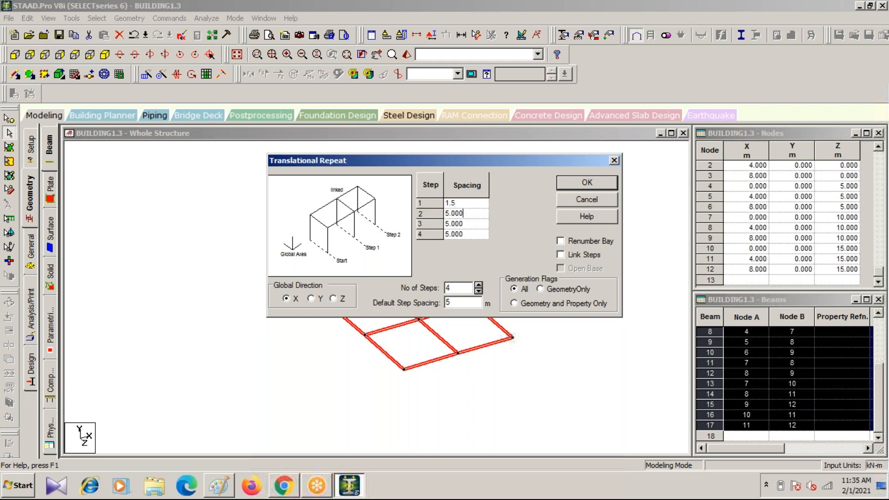
{"action": "left_click_drag", "start_coordinate": [465, 213], "coordinate": [431, 207]}
{"action": "left_click", "coordinate": [470, 224]}
{"action": "type", "text": "3"}
{"action": "left_click", "coordinate": [464, 236]}
{"action": "type", "text": "3"}
{"action": "left_click_drag", "start_coordinate": [477, 236], "coordinate": [381, 237]}
{"action": "type", "text": "3"}
Step: Try to generate the repeat along X with Link Steps on, and undo it
{"action": "left_click", "coordinate": [562, 254]}
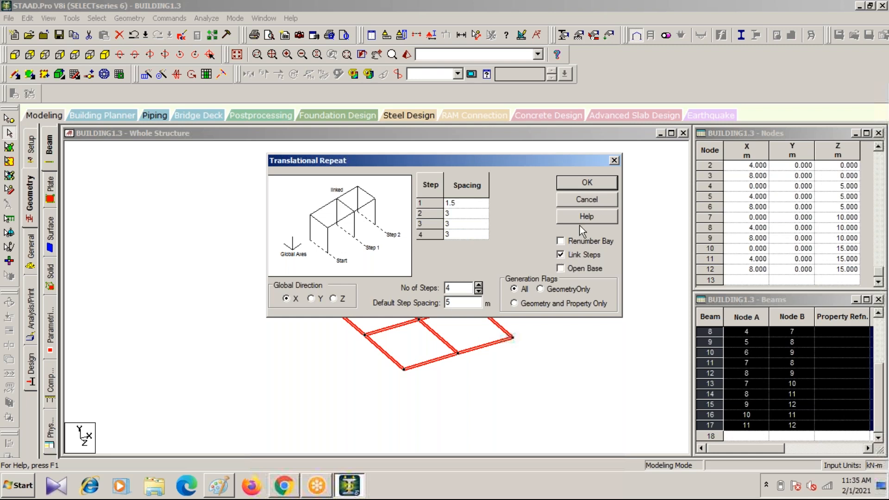
{"action": "left_click", "coordinate": [586, 183]}
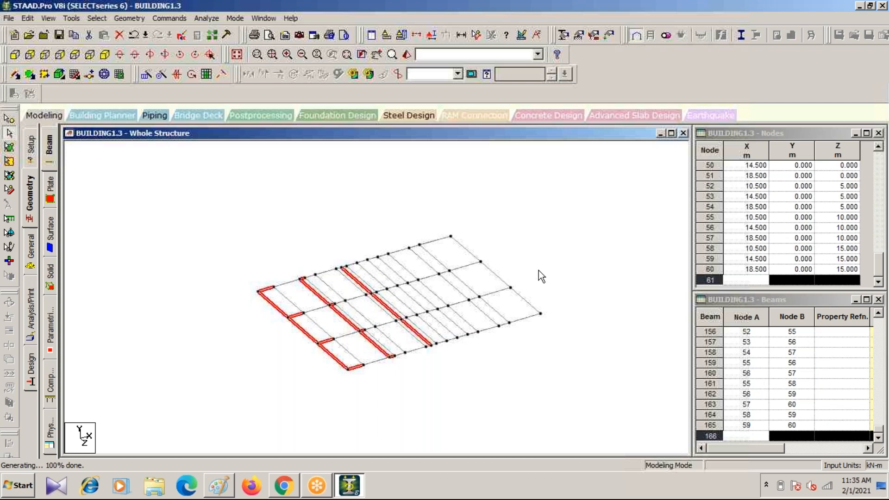
{"action": "key", "text": "ctrl+z"}
Step: Select all beams of the floor grid and set up a Translational Repeat along Y with 4 steps
{"action": "left_click_drag", "start_coordinate": [229, 203], "coordinate": [569, 430]}
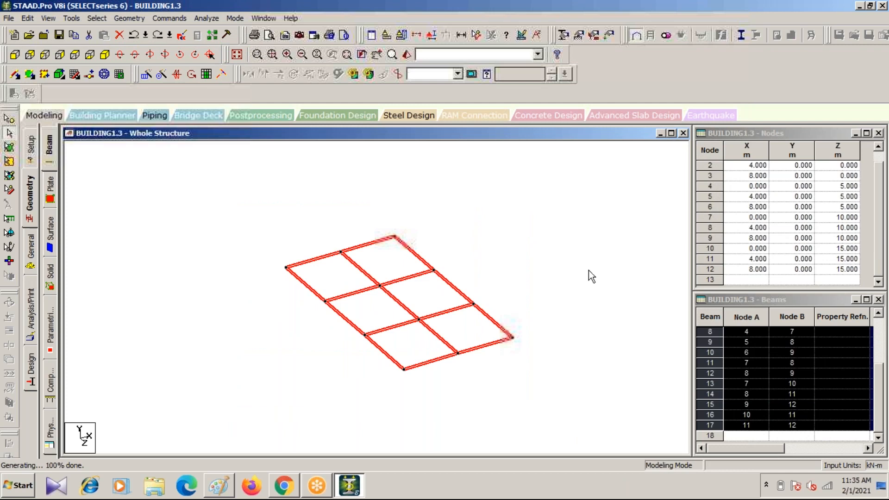
{"action": "left_click", "coordinate": [145, 75]}
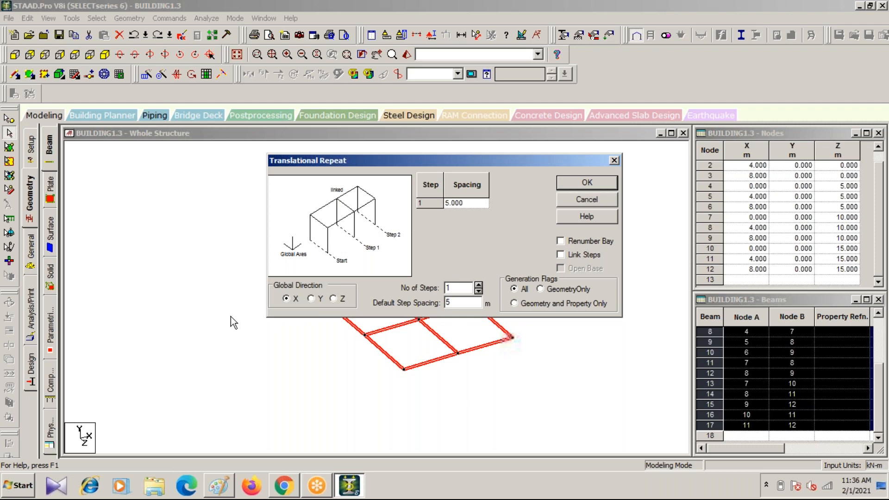
{"action": "left_click_drag", "start_coordinate": [356, 159], "coordinate": [542, 147]}
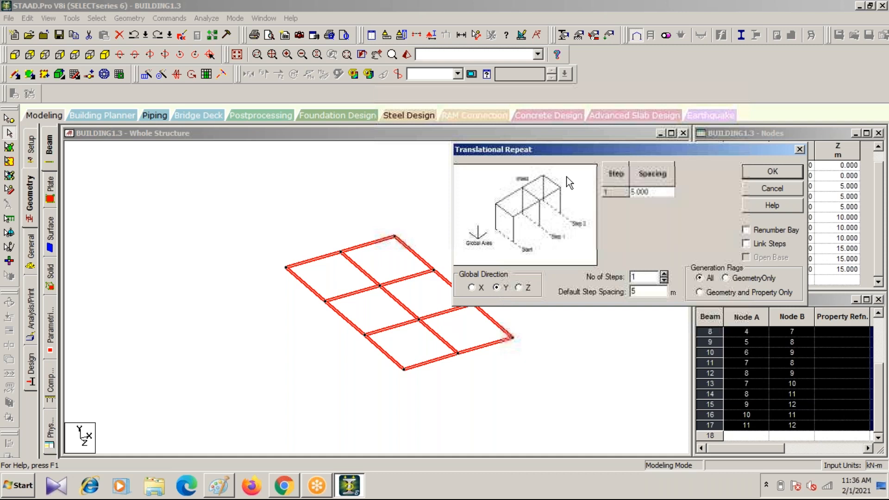
{"action": "left_click", "coordinate": [663, 276]}
{"action": "left_click", "coordinate": [664, 276]}
{"action": "left_click", "coordinate": [664, 275]}
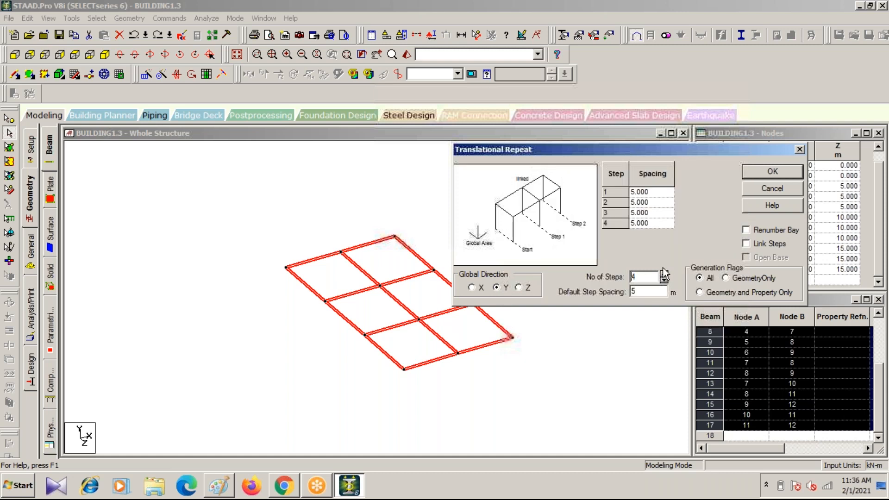
Step: Space the storeys 1.5 m for step 1 and 3 m for steps 2 to 4, and generate the repeat with Link Steps on
{"action": "left_click", "coordinate": [653, 190]}
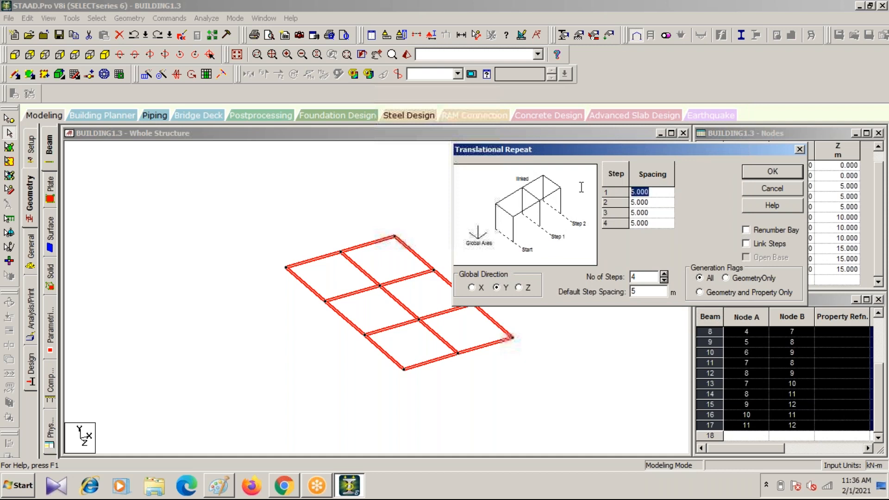
{"action": "type", "text": "1.5"}
{"action": "left_click", "coordinate": [657, 202]}
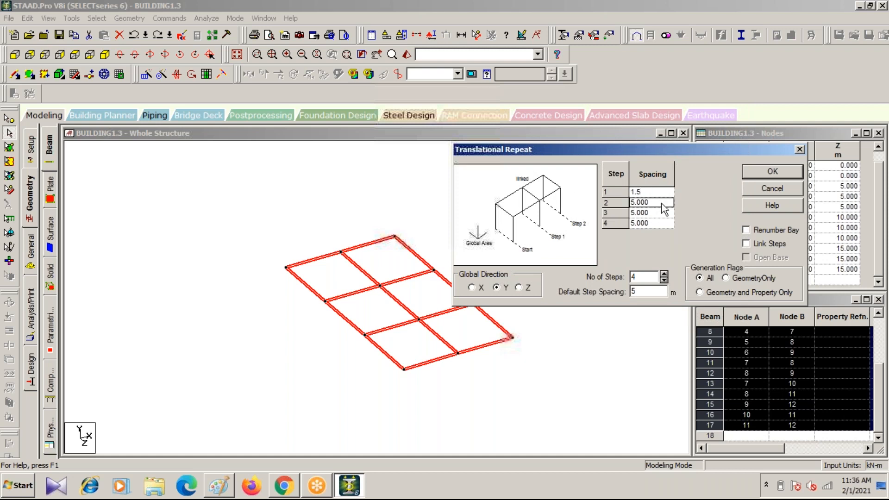
{"action": "type", "text": "3"}
{"action": "key", "text": "Down"}
{"action": "type", "text": "3"}
{"action": "key", "text": "Down"}
{"action": "type", "text": "3"}
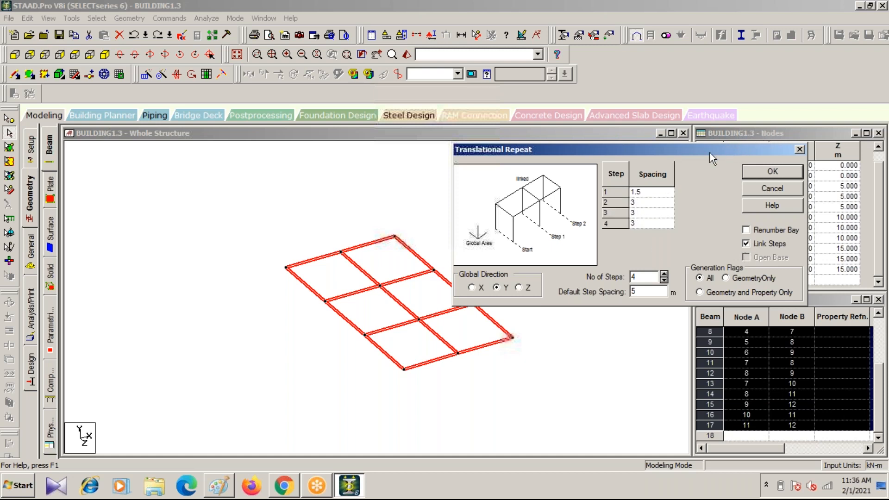
{"action": "left_click", "coordinate": [766, 172]}
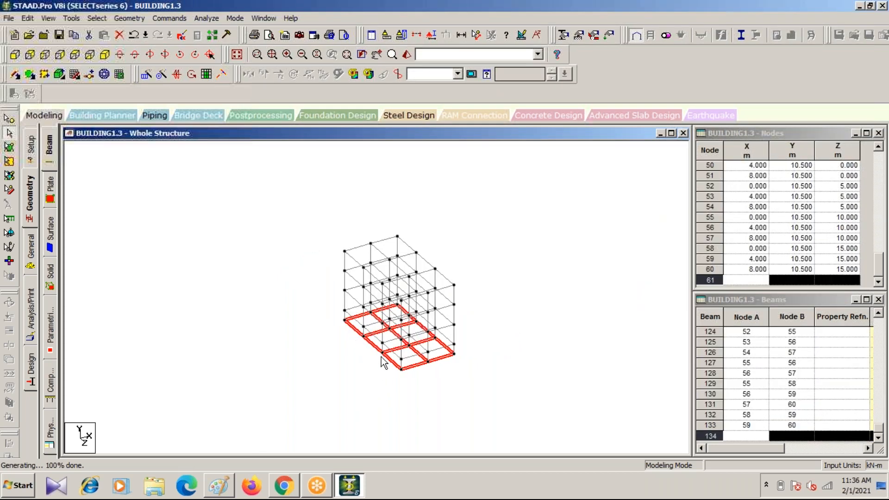
Step: Delete the selected beams of the base-level grid, keeping the column stubs below the first floor
{"action": "scroll", "coordinate": [399, 371], "scroll_direction": "up", "scroll_amount": 3}
{"action": "scroll", "coordinate": [399, 376], "scroll_direction": "up", "scroll_amount": 2}
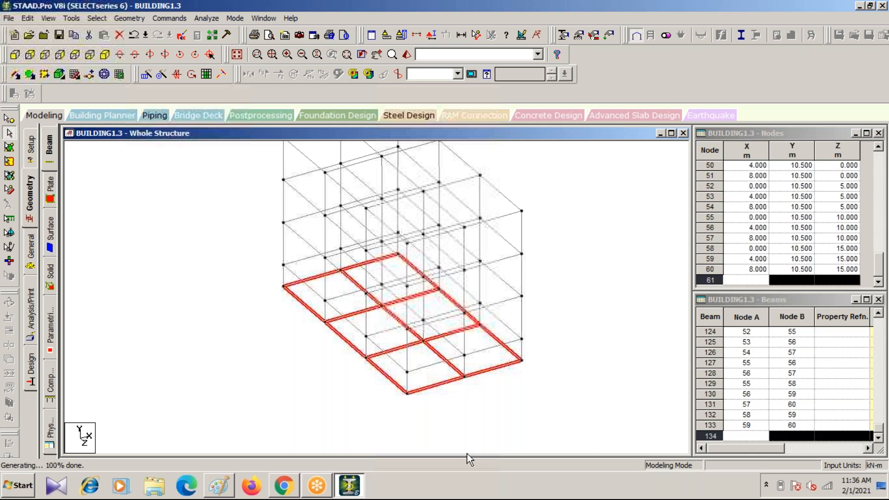
{"action": "key", "text": "Delete"}
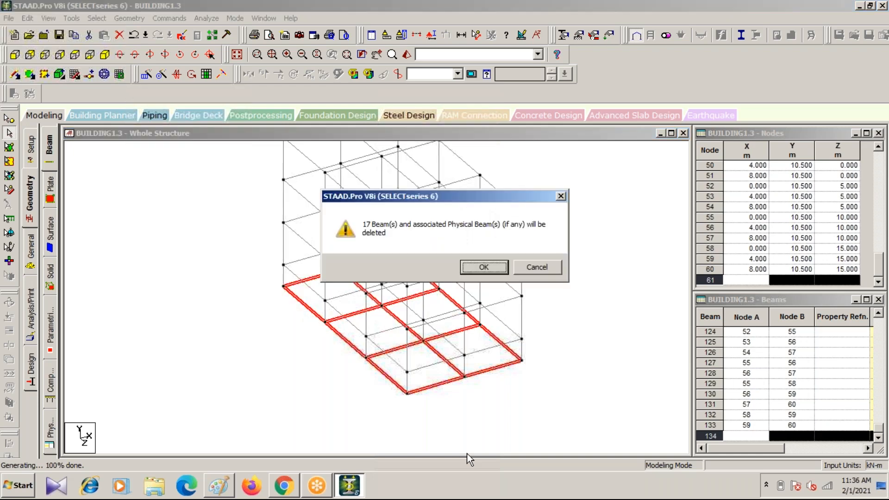
{"action": "key", "text": "Return"}
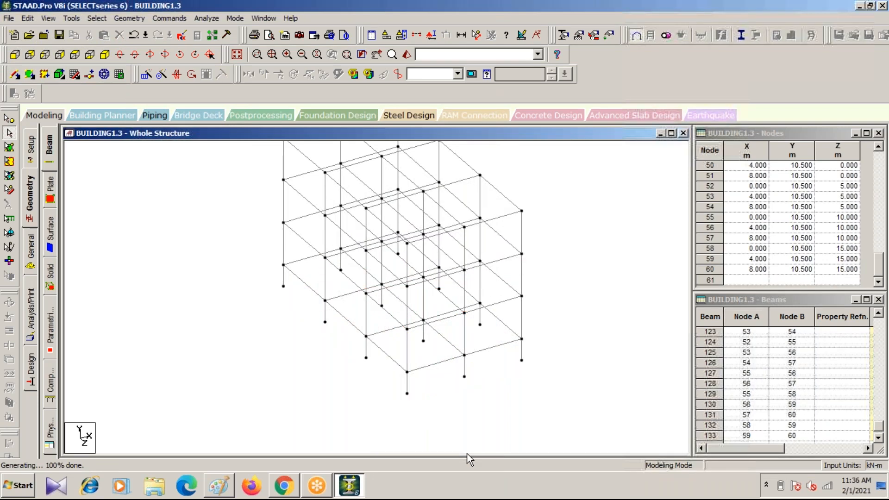
Step: Examine the storey frame as a whole and in the 3D rendered view, and return to the whole-structure view
{"action": "scroll", "coordinate": [230, 370], "scroll_direction": "down", "scroll_amount": 2}
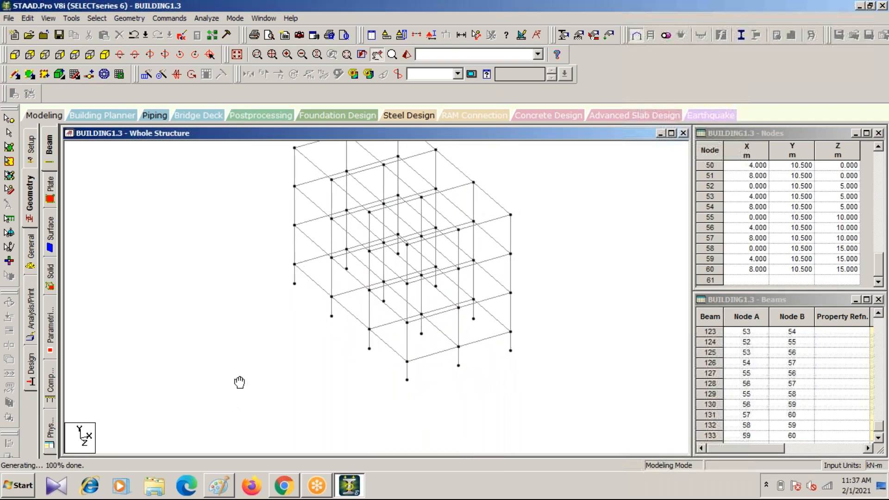
{"action": "middle_click_drag", "start_coordinate": [230, 371], "coordinate": [200, 417]}
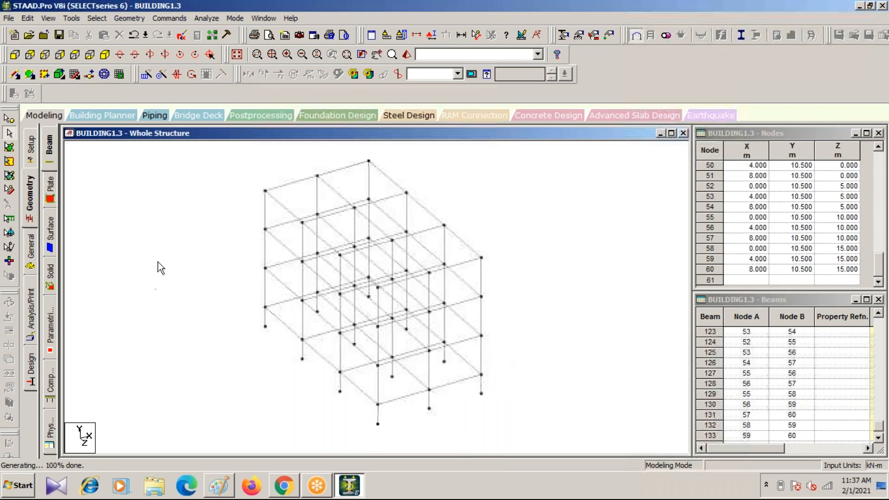
{"action": "left_click", "coordinate": [403, 57]}
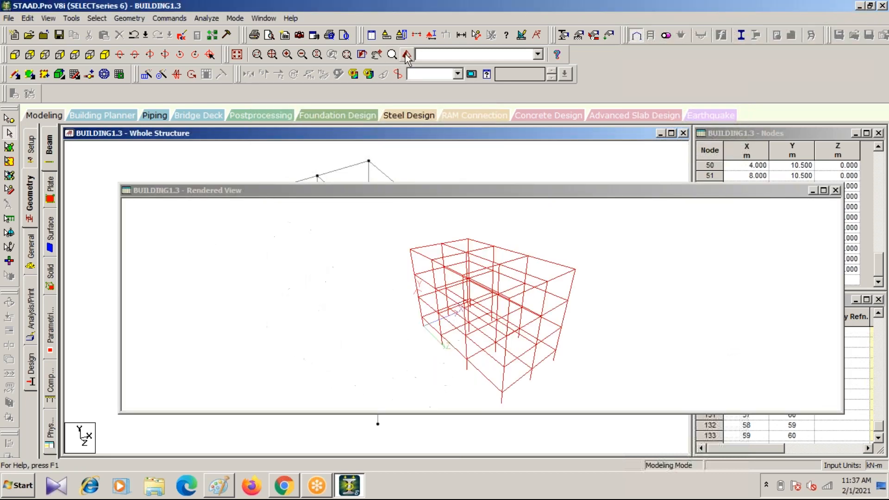
{"action": "scroll", "coordinate": [509, 305], "scroll_direction": "up", "scroll_amount": 5}
{"action": "scroll", "coordinate": [508, 291], "scroll_direction": "up", "scroll_amount": 3}
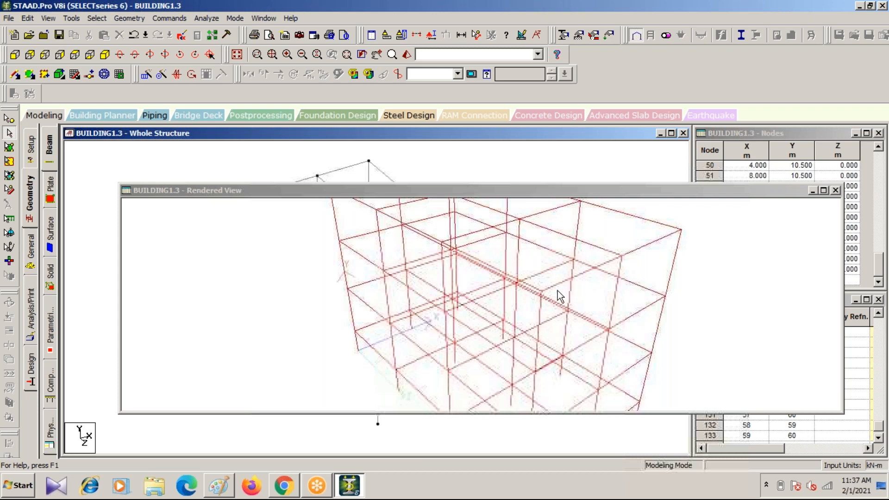
{"action": "left_click_drag", "start_coordinate": [656, 195], "coordinate": [657, 257]}
{"action": "left_click", "coordinate": [143, 220]}
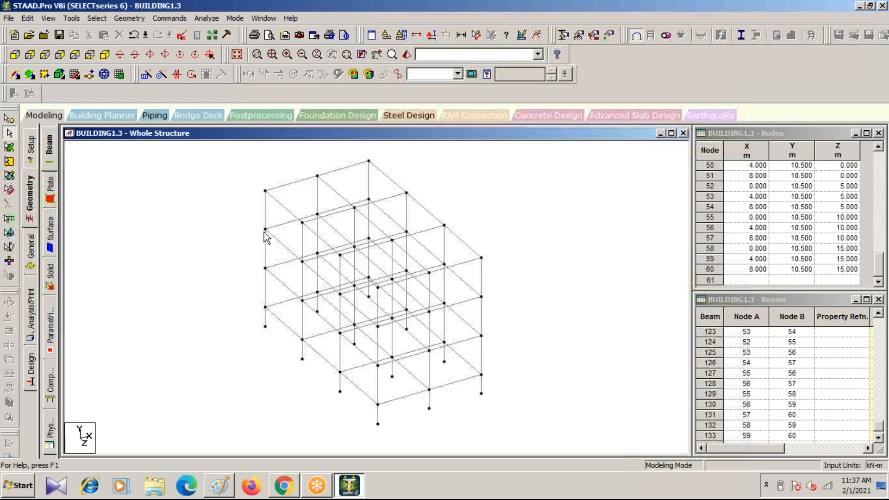
{"action": "scroll", "coordinate": [343, 413], "scroll_direction": "up", "scroll_amount": 1}
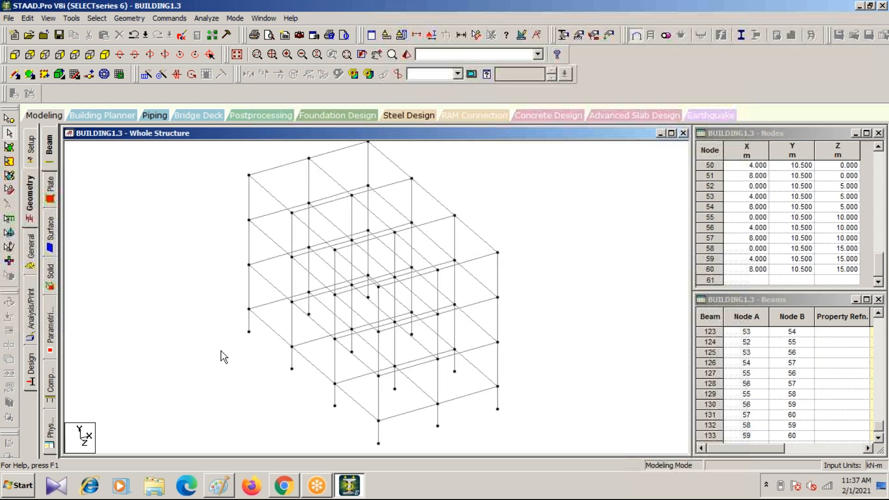
{"action": "scroll", "coordinate": [220, 348], "scroll_direction": "down", "scroll_amount": 2}
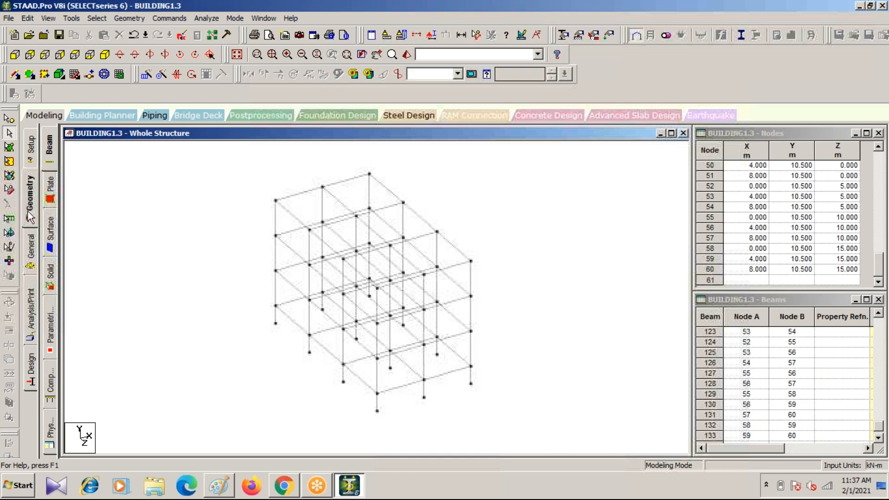
Step: Define a rectangular CONCRETE section property with YD 0.4 m and ZD 0.3 m
{"action": "left_click", "coordinate": [31, 252]}
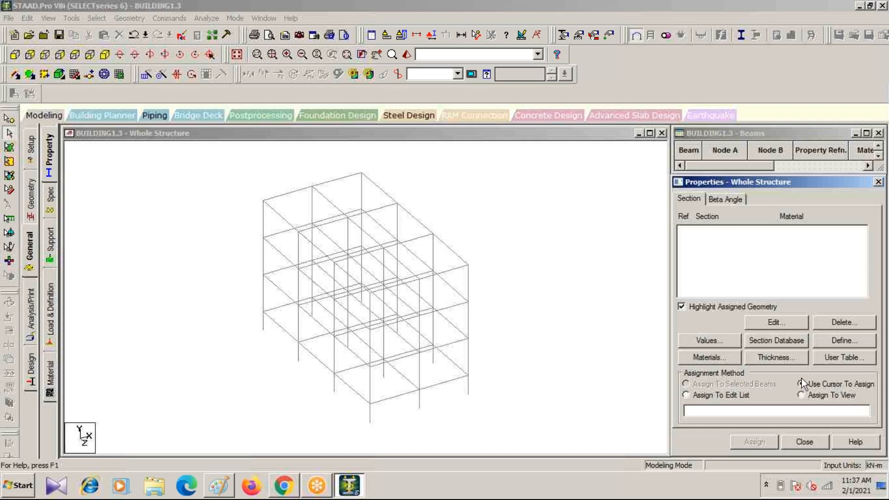
{"action": "left_click", "coordinate": [833, 341]}
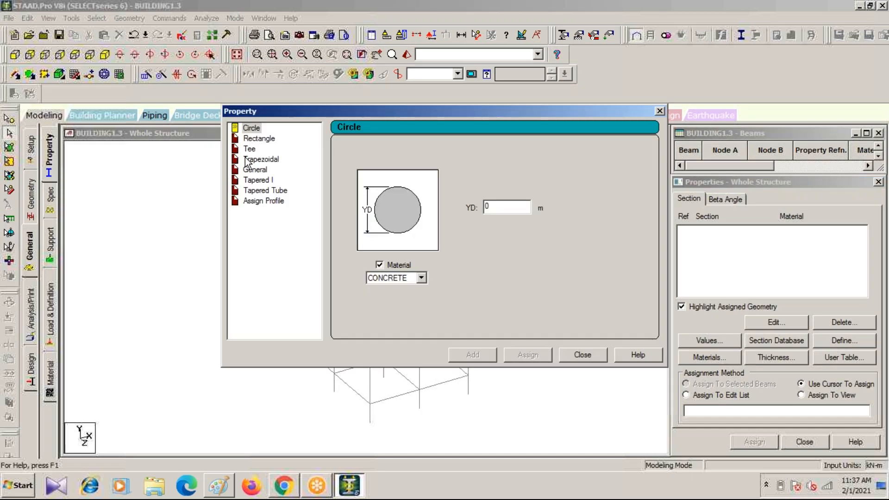
{"action": "left_click", "coordinate": [258, 138]}
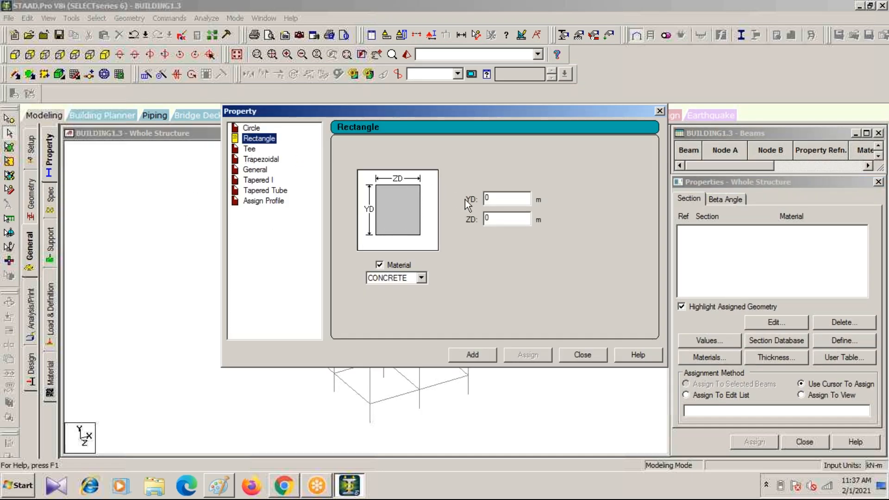
{"action": "left_click_drag", "start_coordinate": [504, 199], "coordinate": [463, 198]}
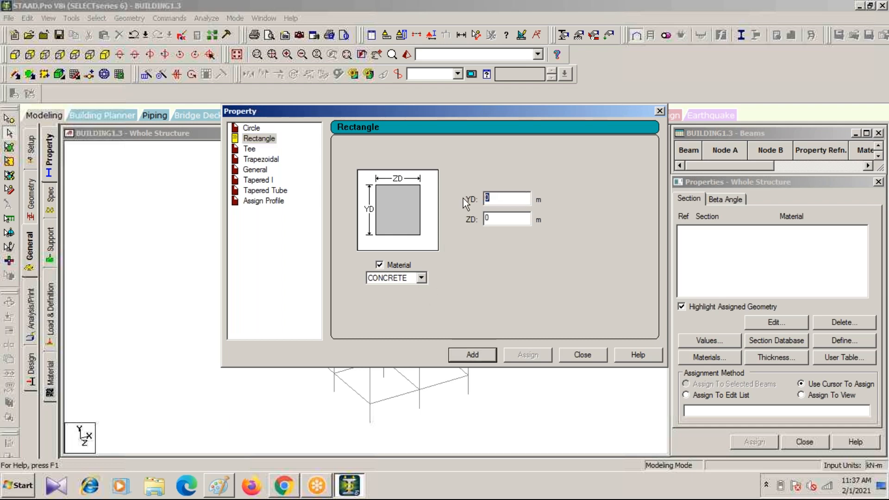
{"action": "type", "text": ".4"}
{"action": "left_click_drag", "start_coordinate": [489, 219], "coordinate": [447, 218]}
{"action": "type", "text": ".3"}
{"action": "left_click", "coordinate": [477, 354]}
Step: Add a second rectangular CONCRETE section of 0.3 m by 0.3 m and finish defining properties
{"action": "left_click_drag", "start_coordinate": [499, 200], "coordinate": [476, 190]}
{"action": "type", "text": ".3"}
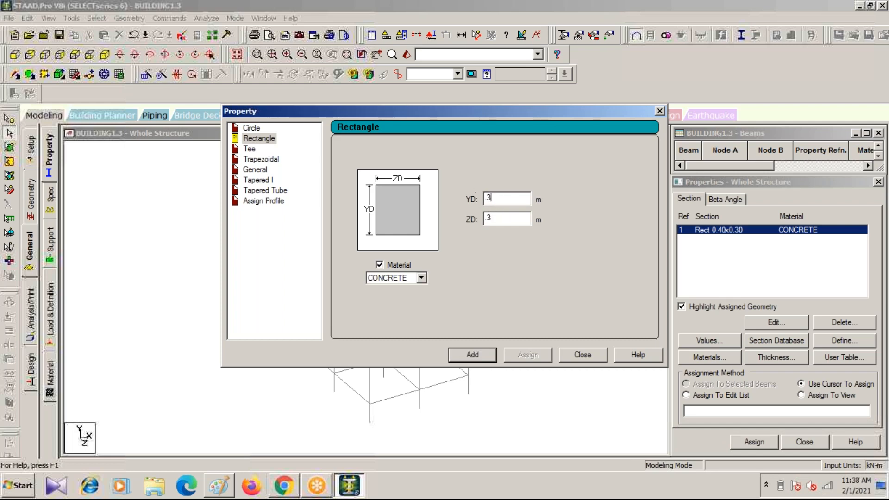
{"action": "left_click", "coordinate": [468, 356]}
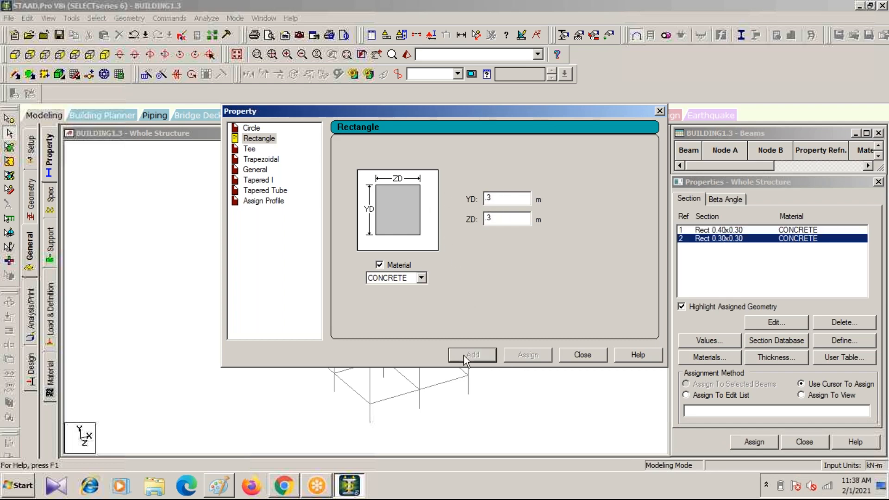
{"action": "left_click", "coordinate": [660, 111]}
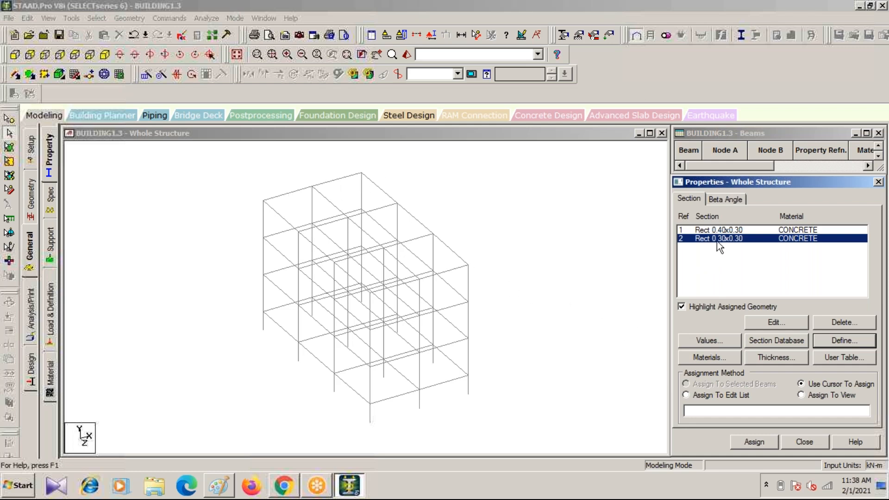
Step: Select all members parallel to Y and assign the Rect 0.40x0.30 section to these columns
{"action": "left_click", "coordinate": [723, 230]}
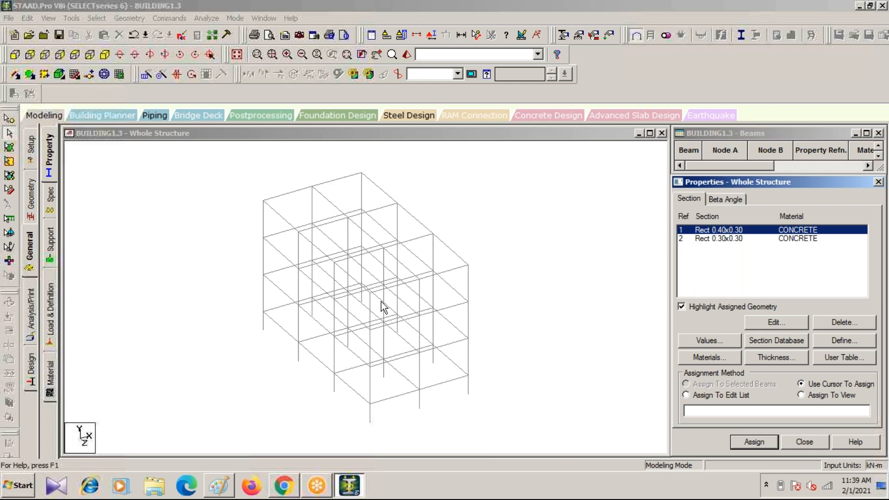
{"action": "left_click", "coordinate": [130, 192]}
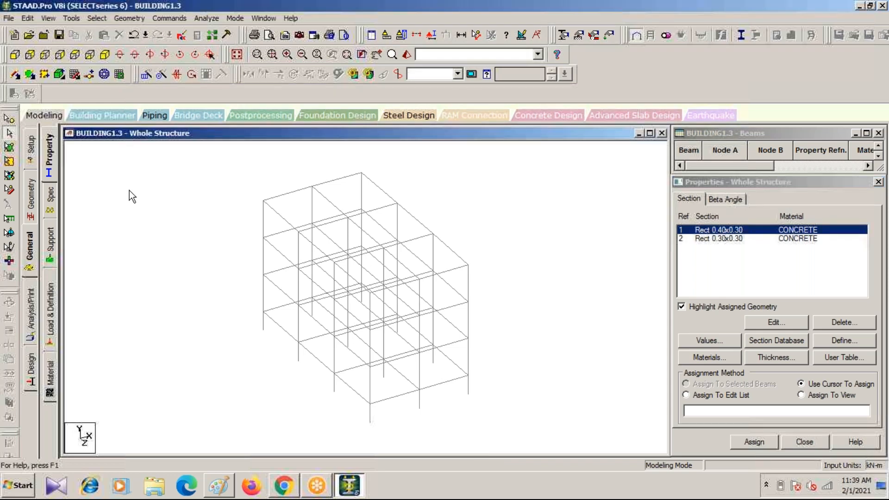
{"action": "left_click", "coordinate": [96, 17]}
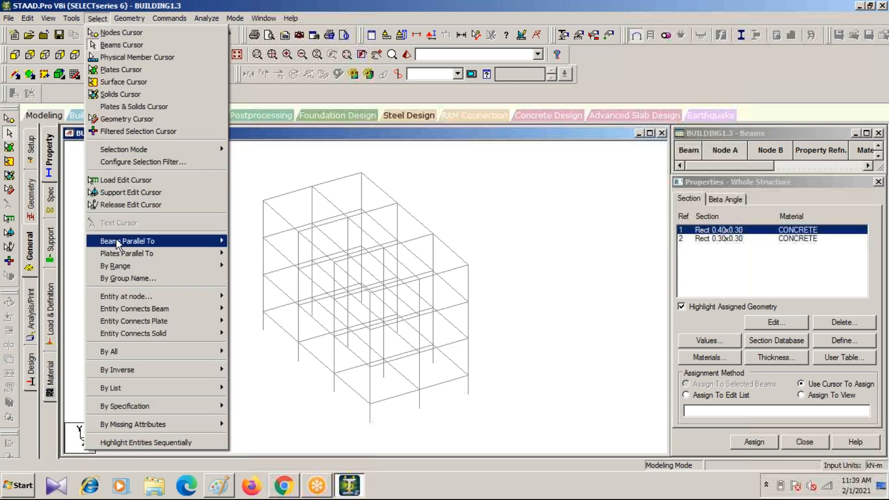
{"action": "mouse_move", "coordinate": [118, 244]}
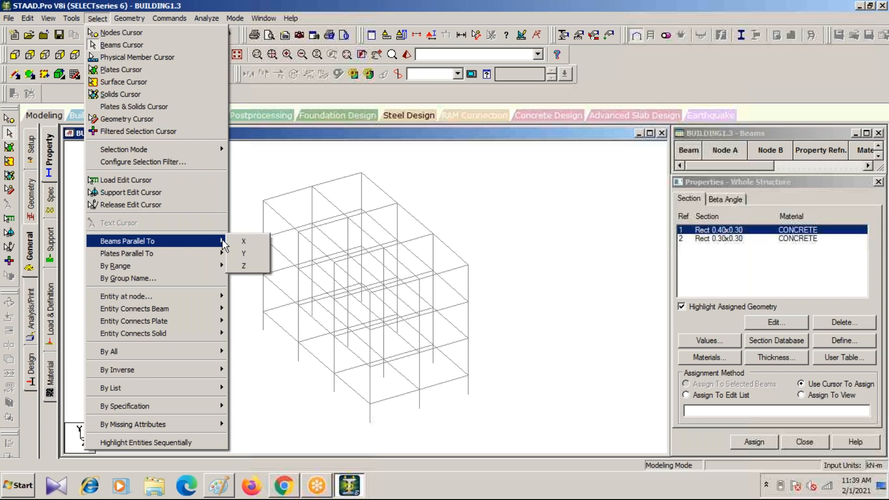
{"action": "left_click", "coordinate": [247, 254]}
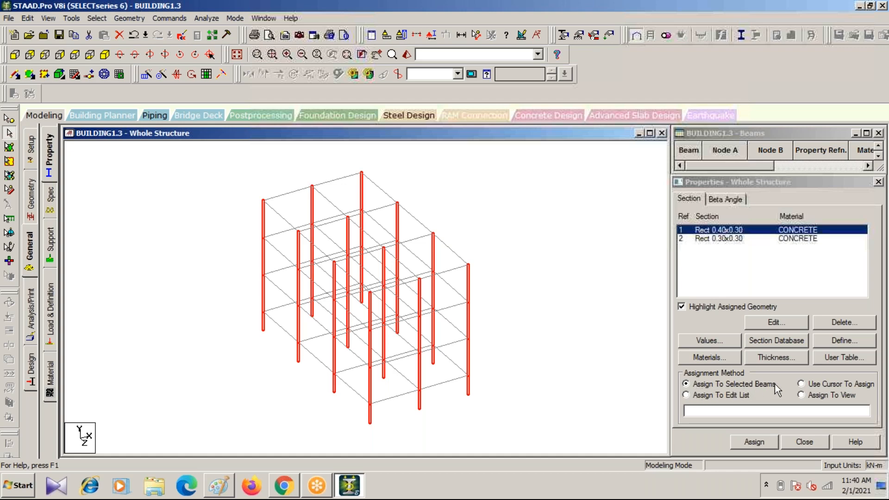
{"action": "left_click", "coordinate": [762, 445]}
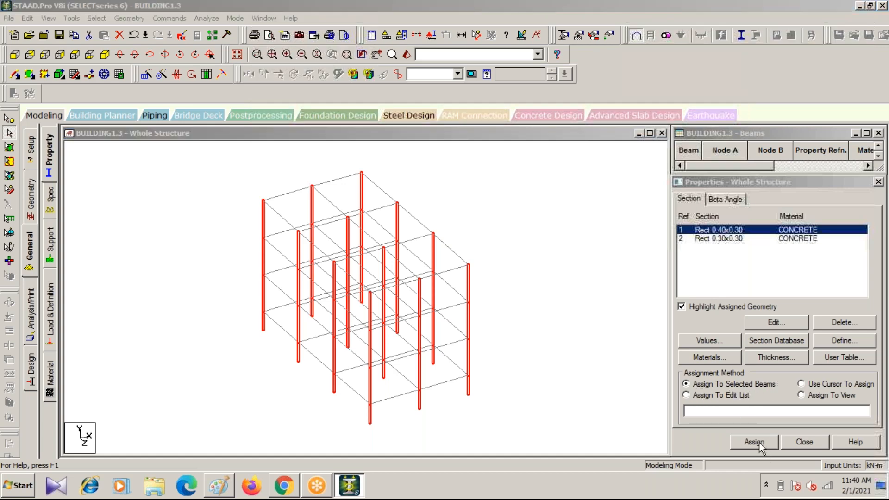
Step: Complete the assignment of the Rect 0.40x0.30 section to the selected columns
{"action": "left_click", "coordinate": [795, 352]}
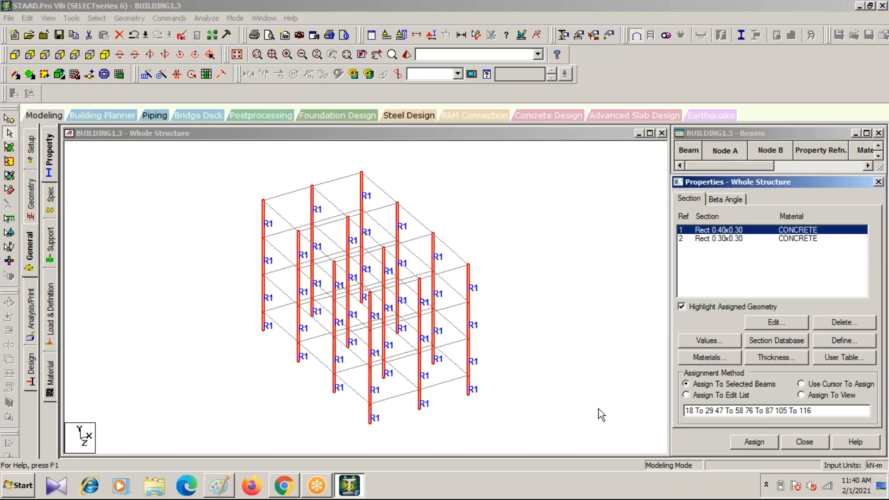
Step: Select all beams parallel to X and Z and assign the Rect 0.30x0.30 section to them
{"action": "left_click", "coordinate": [726, 238]}
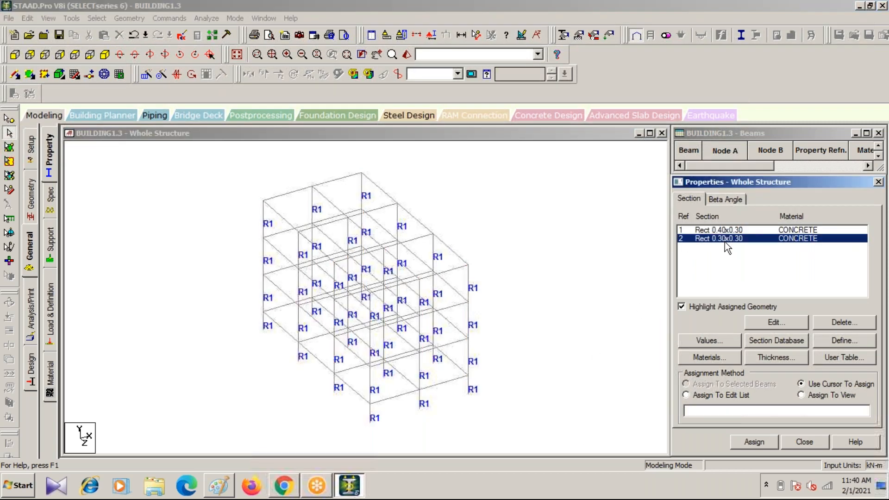
{"action": "left_click", "coordinate": [123, 208]}
{"action": "left_click", "coordinate": [90, 18]}
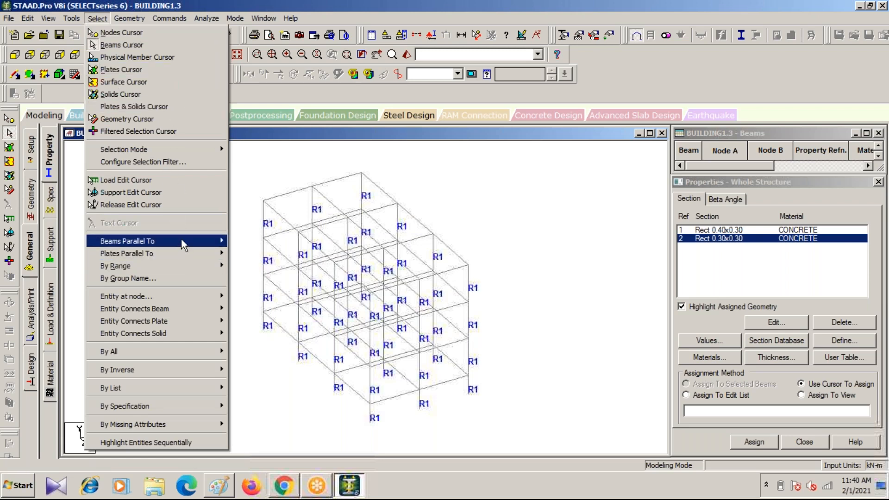
{"action": "mouse_move", "coordinate": [181, 238]}
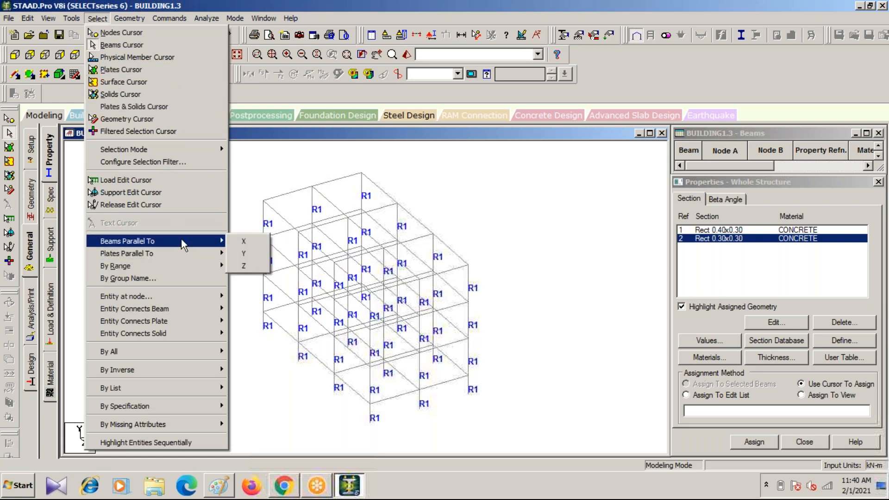
{"action": "left_click", "coordinate": [236, 243]}
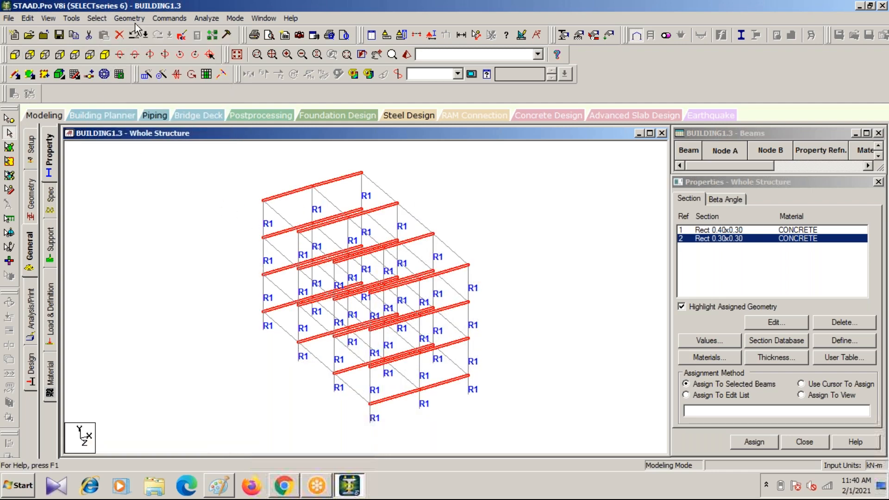
{"action": "left_click", "coordinate": [97, 18]}
{"action": "mouse_move", "coordinate": [136, 241]}
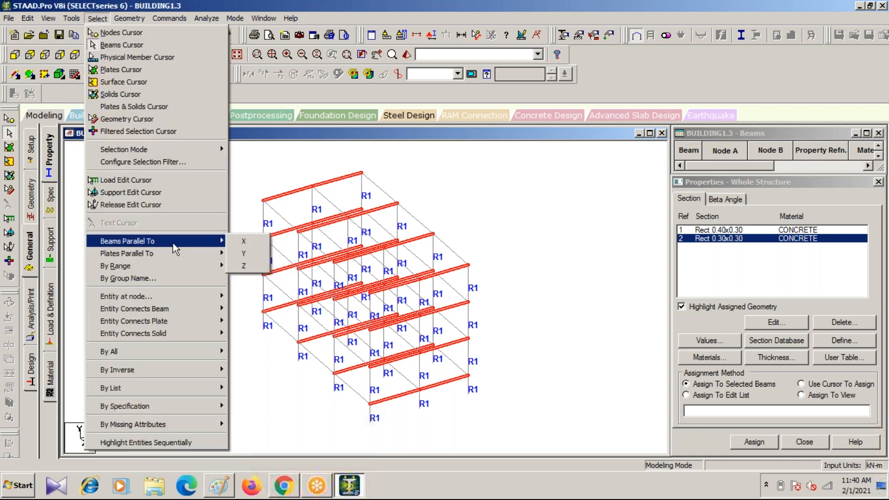
{"action": "left_click", "coordinate": [245, 263]}
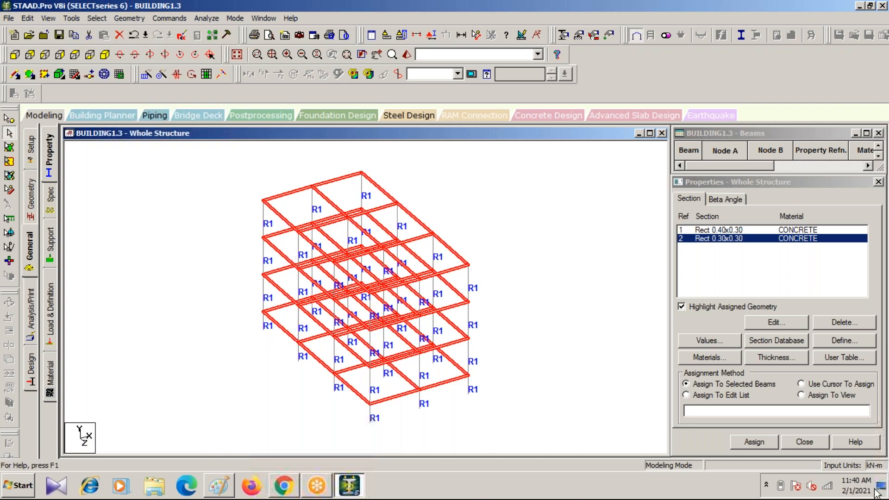
{"action": "left_click", "coordinate": [754, 443]}
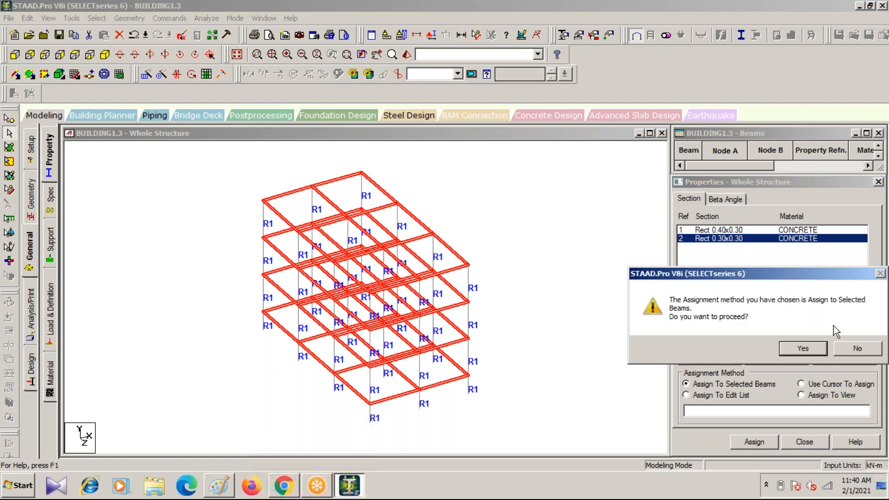
{"action": "left_click", "coordinate": [803, 348]}
{"action": "left_click", "coordinate": [569, 299]}
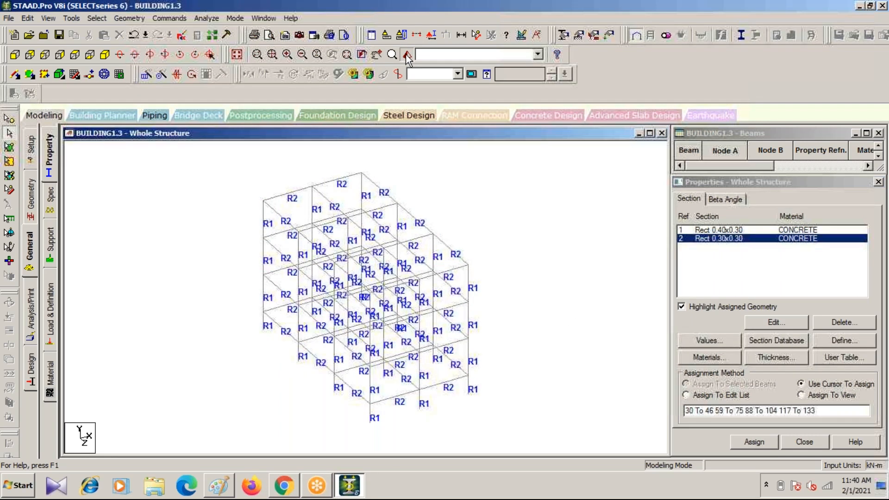
Step: Examine the frame with its assigned sections from several angles in the 3D rendered view and close that view
{"action": "left_click", "coordinate": [407, 54]}
{"action": "left_click_drag", "start_coordinate": [590, 379], "coordinate": [509, 324]}
{"action": "left_click_drag", "start_coordinate": [510, 269], "coordinate": [574, 287]}
{"action": "left_click_drag", "start_coordinate": [421, 370], "coordinate": [436, 278]}
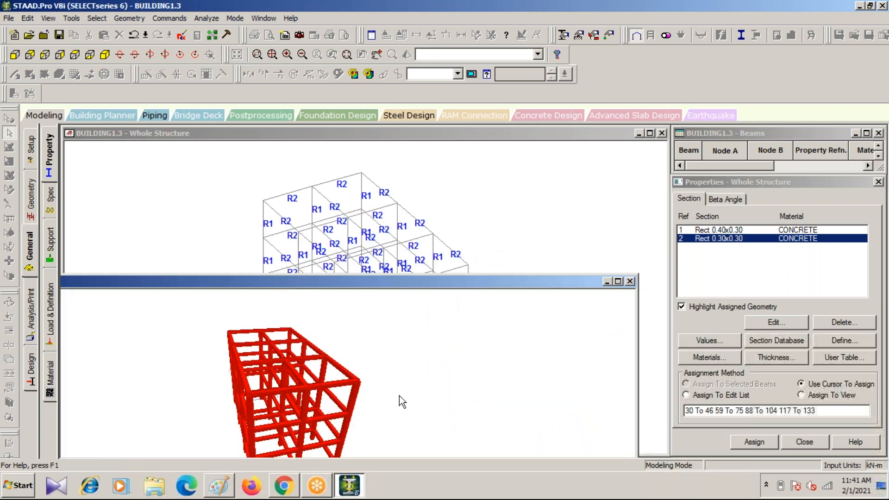
{"action": "left_click_drag", "start_coordinate": [495, 387], "coordinate": [465, 377]}
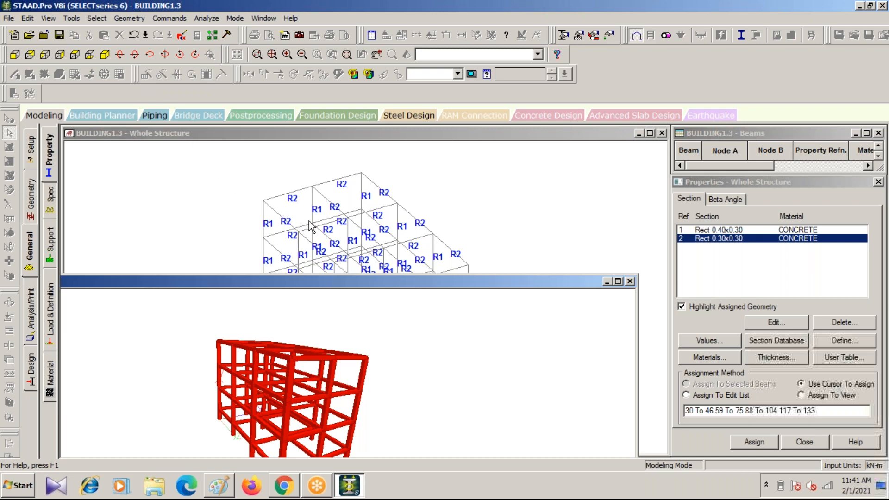
{"action": "left_click", "coordinate": [629, 280]}
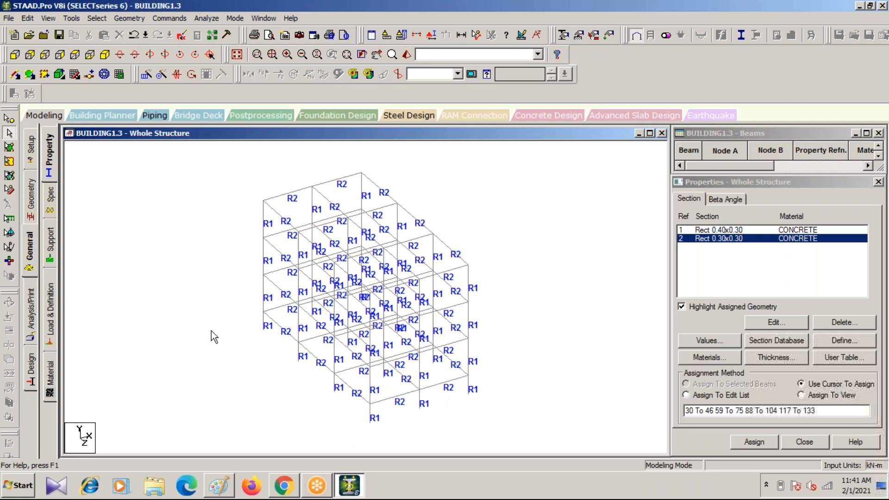
Step: Create a Fixed support for the structure and pick it from the support list for assignment
{"action": "left_click", "coordinate": [55, 247]}
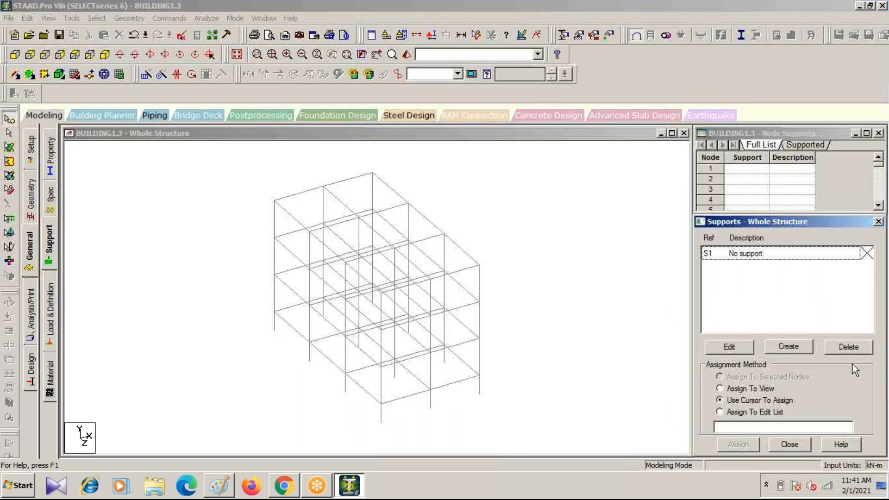
{"action": "left_click", "coordinate": [795, 347]}
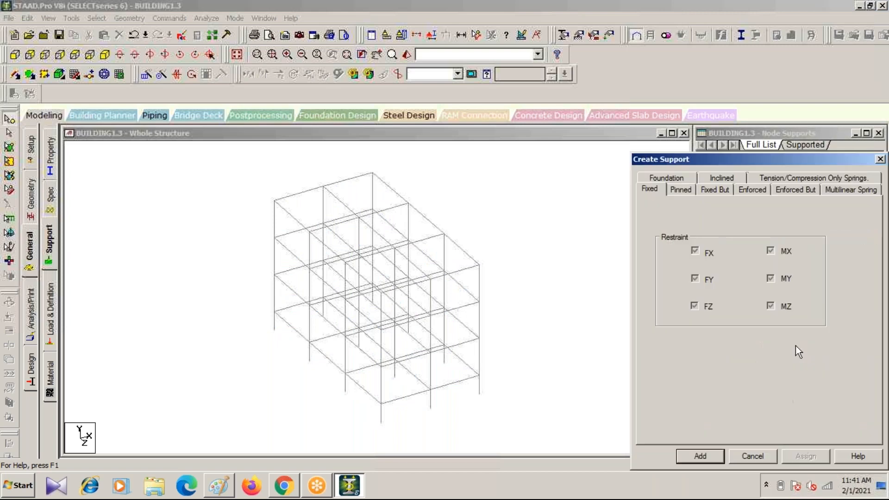
{"action": "left_click", "coordinate": [699, 458]}
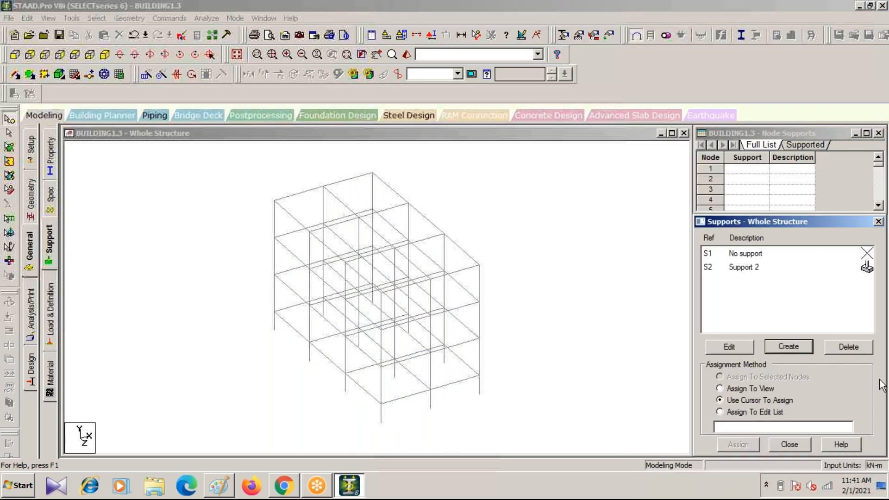
{"action": "left_click", "coordinate": [722, 269]}
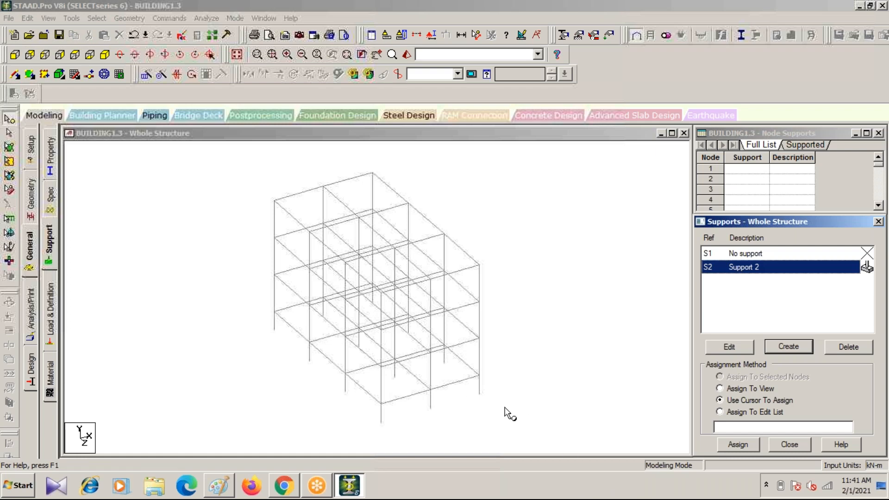
Step: Try selecting all column base nodes from the front elevation, check them in isometric view, and clear the selection
{"action": "left_click", "coordinate": [16, 55]}
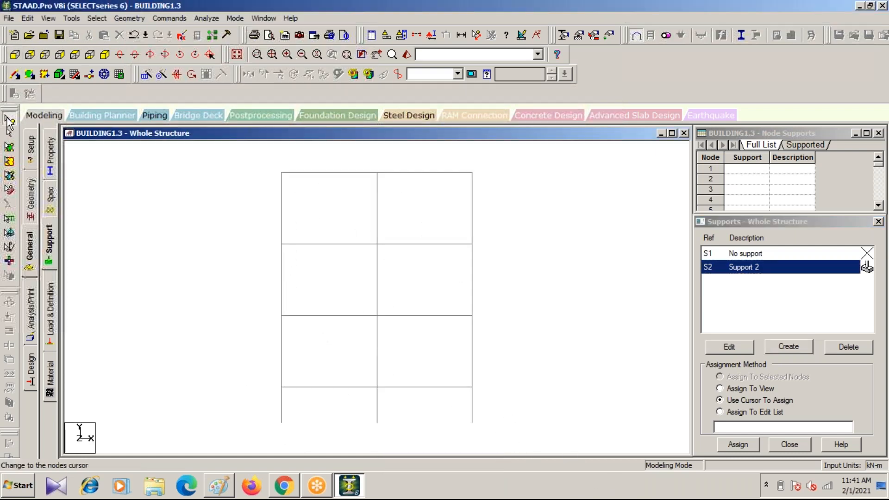
{"action": "left_click", "coordinate": [10, 120]}
{"action": "left_click_drag", "start_coordinate": [255, 406], "coordinate": [509, 435]}
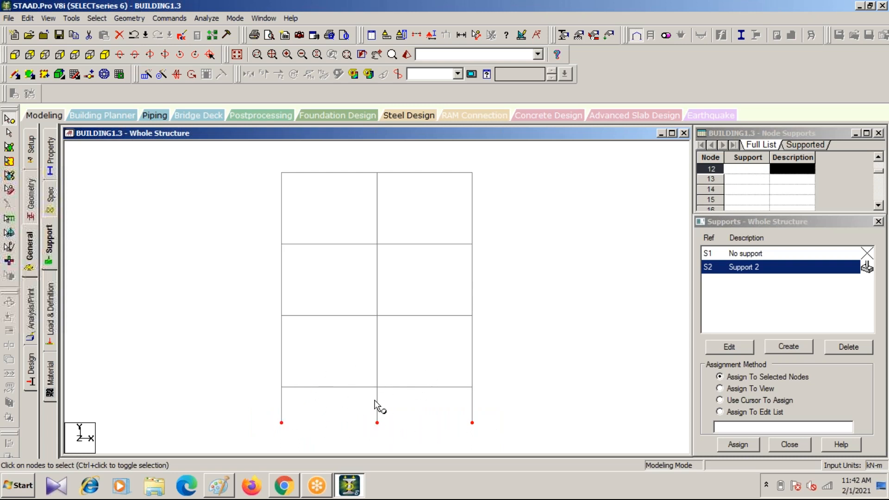
{"action": "left_click", "coordinate": [105, 54]}
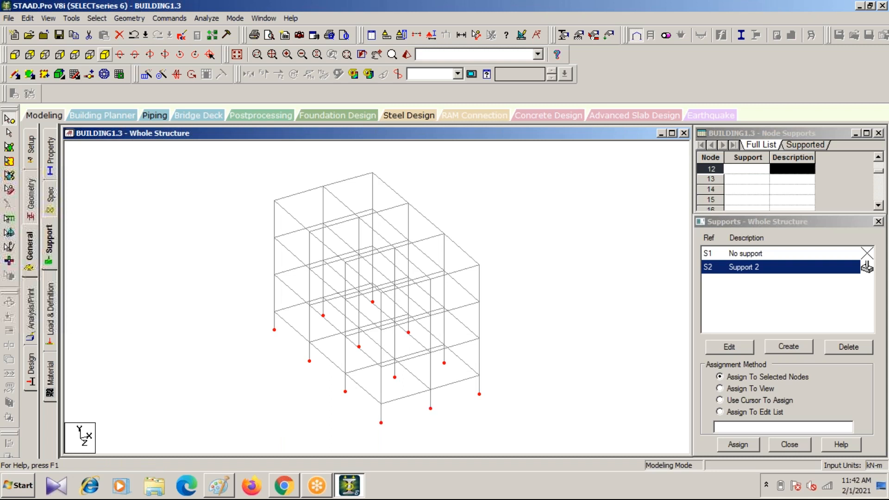
{"action": "left_click", "coordinate": [204, 312]}
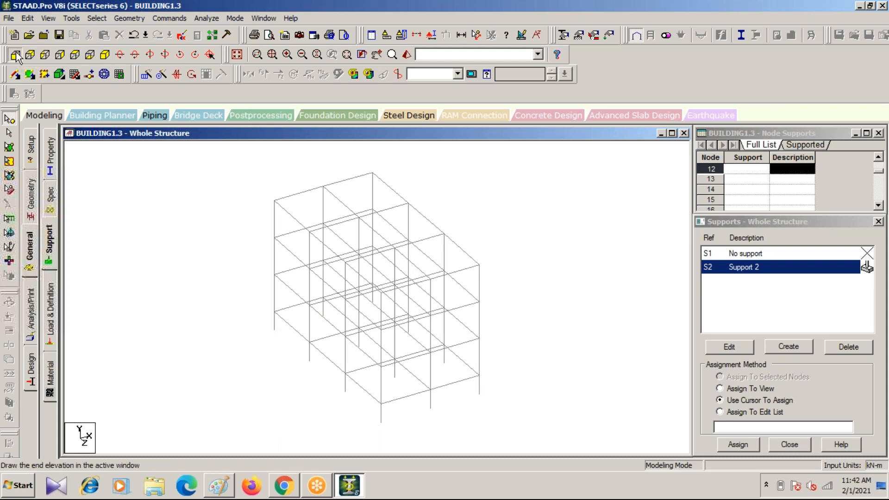
Step: Try selecting a line of beams in the first bay from the front elevation, check it in isometric view, and clear the selection
{"action": "left_click", "coordinate": [15, 54]}
{"action": "left_click", "coordinate": [9, 135]}
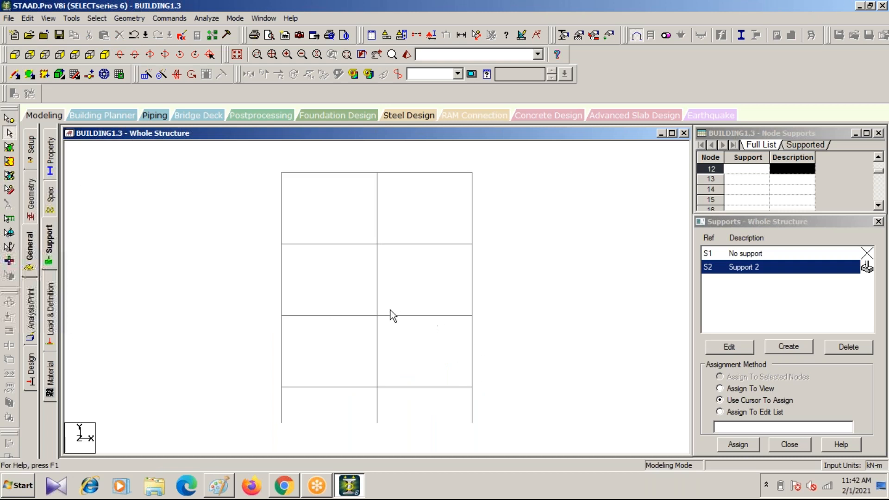
{"action": "left_click", "coordinate": [302, 317]}
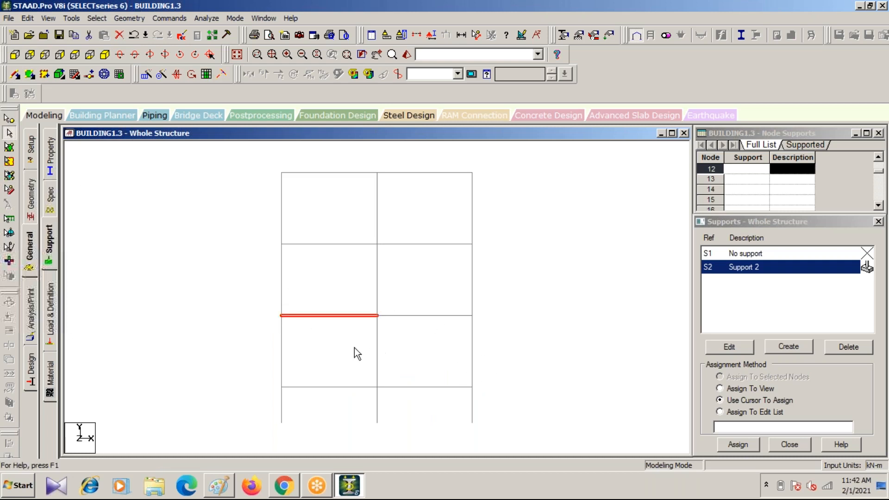
{"action": "left_click", "coordinate": [106, 57]}
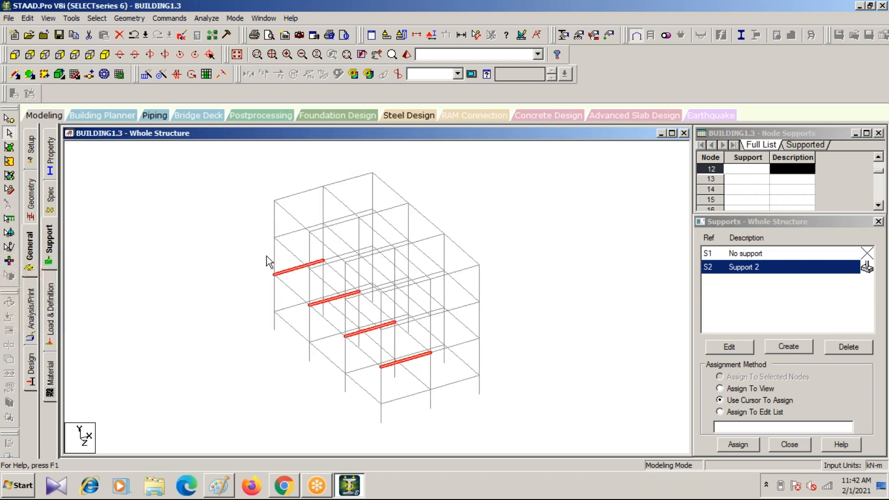
{"action": "left_click", "coordinate": [389, 423]}
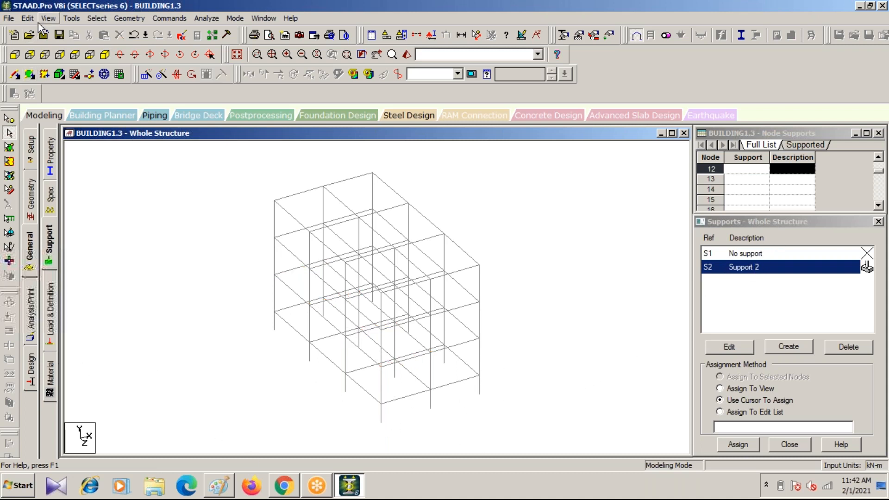
Step: Select all column base nodes from the front elevation and assign the Fixed support to them, saving the modified structure when asked
{"action": "left_click", "coordinate": [15, 54]}
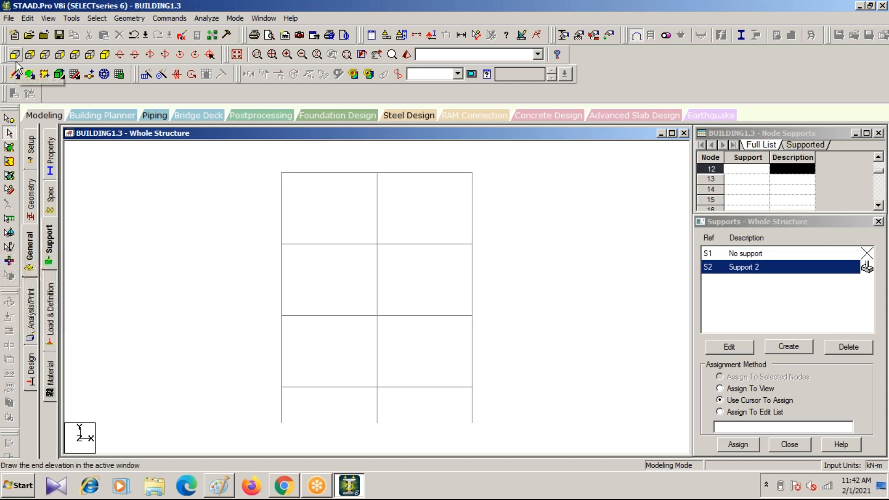
{"action": "left_click", "coordinate": [105, 55]}
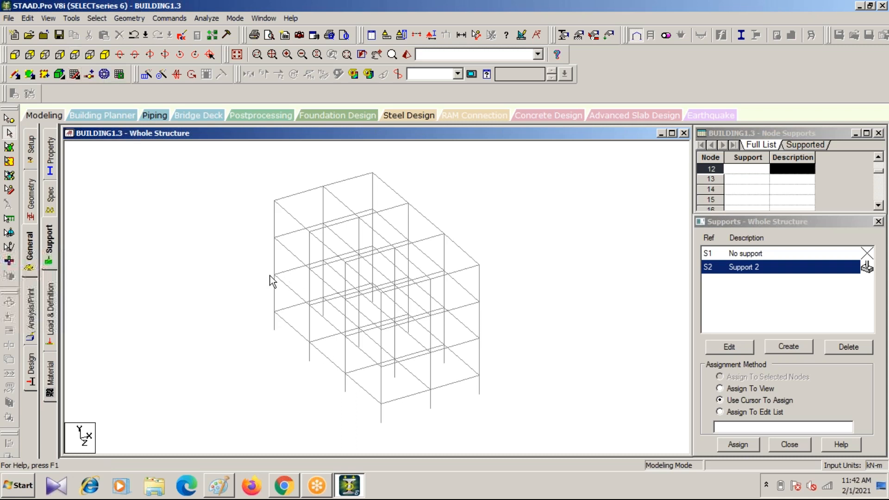
{"action": "left_click", "coordinate": [15, 55]}
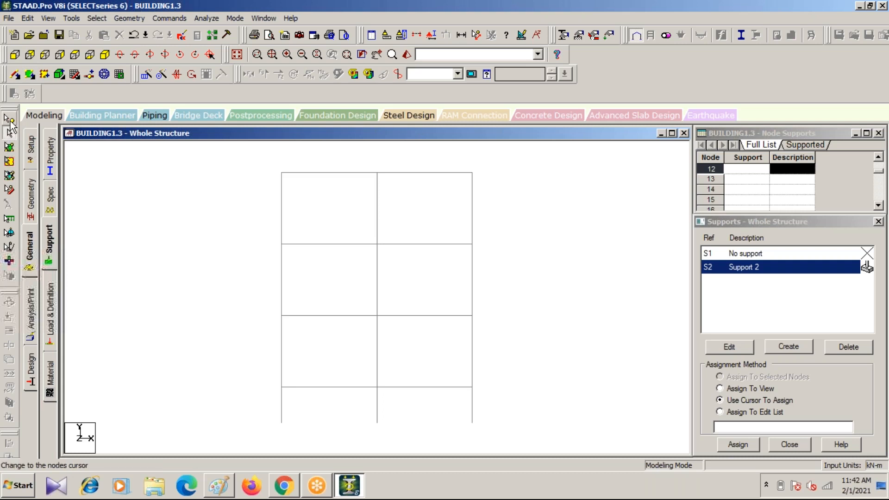
{"action": "left_click", "coordinate": [10, 120]}
{"action": "left_click", "coordinate": [451, 267]}
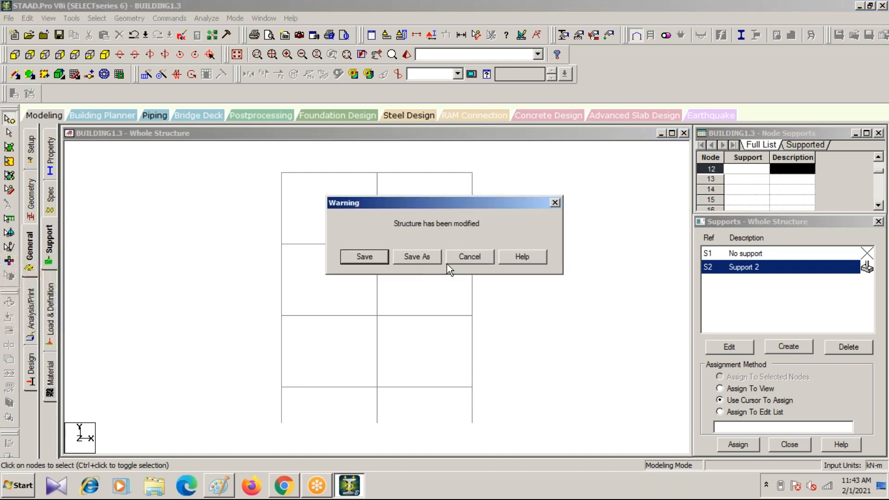
{"action": "left_click", "coordinate": [345, 254]}
{"action": "left_click_drag", "start_coordinate": [254, 410], "coordinate": [520, 445]}
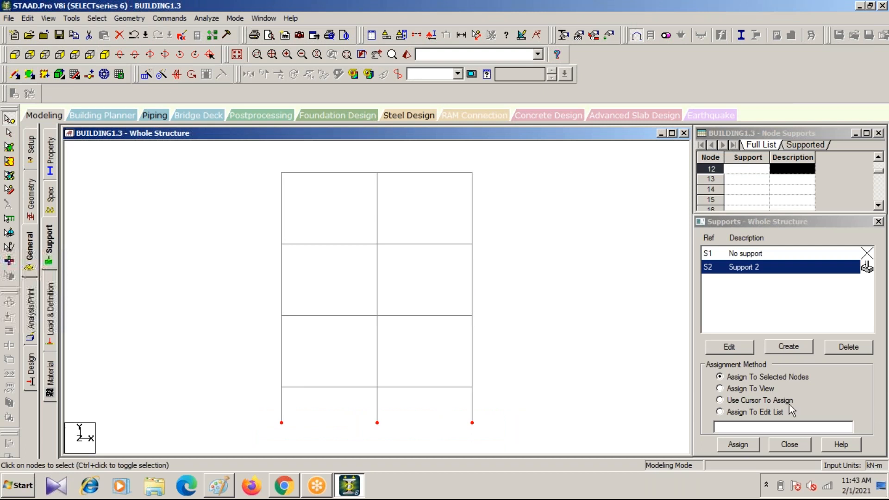
{"action": "left_click", "coordinate": [105, 55]}
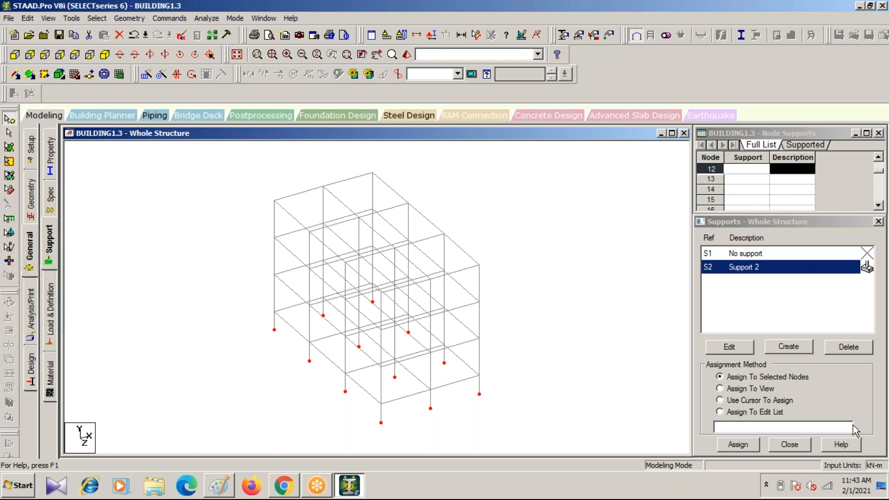
{"action": "left_click", "coordinate": [740, 446]}
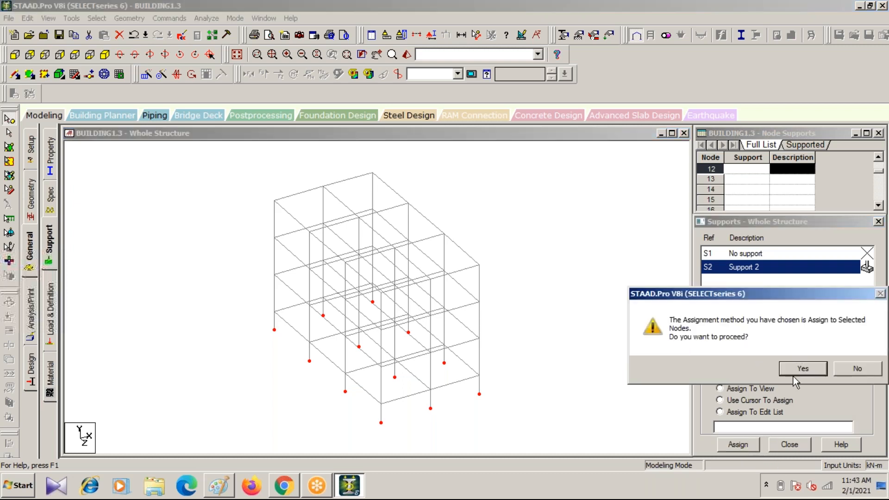
{"action": "left_click", "coordinate": [800, 369]}
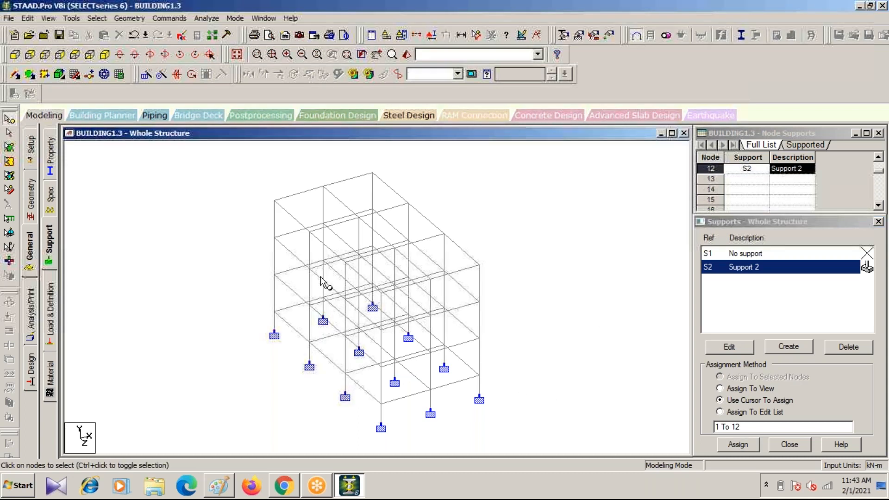